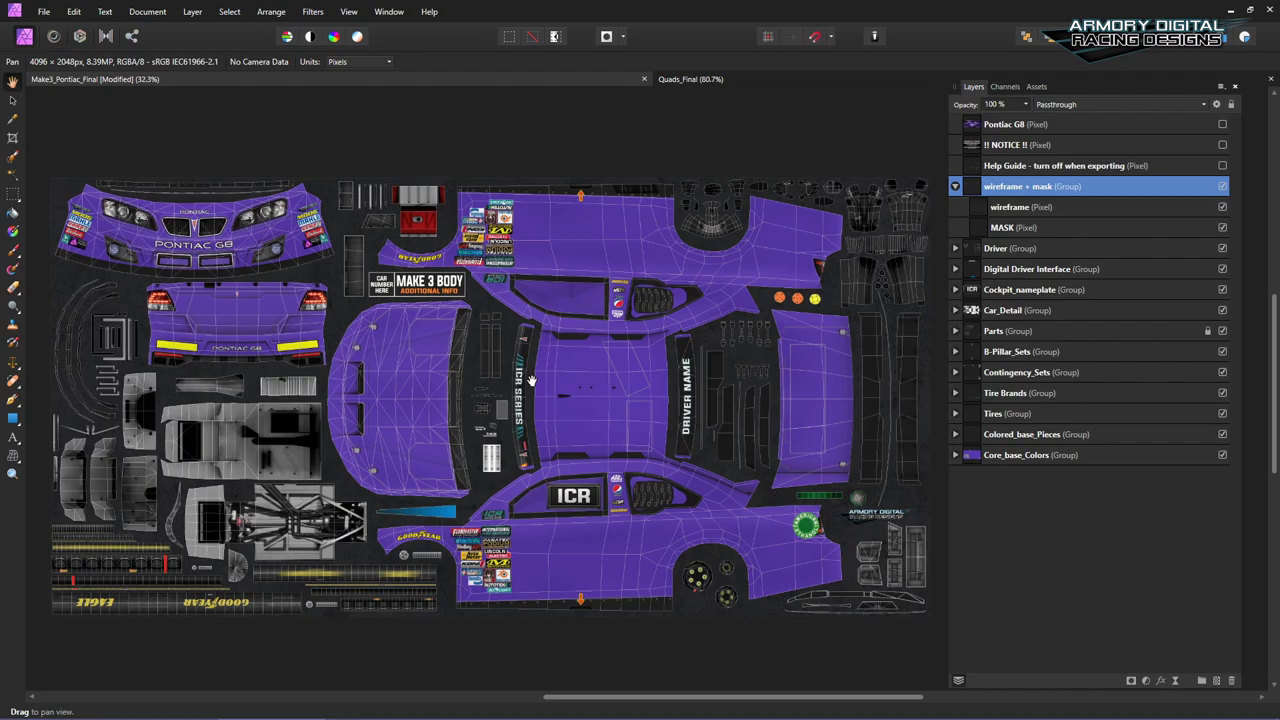
drag(591, 186, 697, 202)
drag(420, 338, 427, 346)
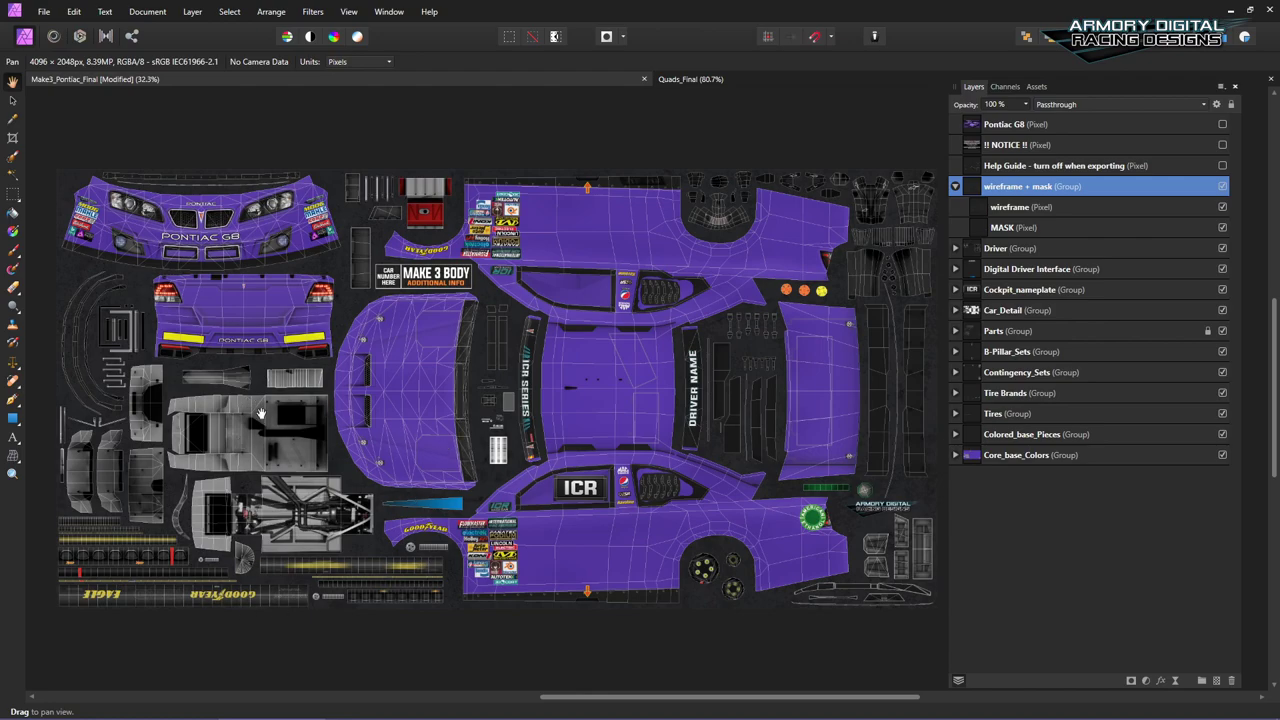
drag(352, 466, 291, 428)
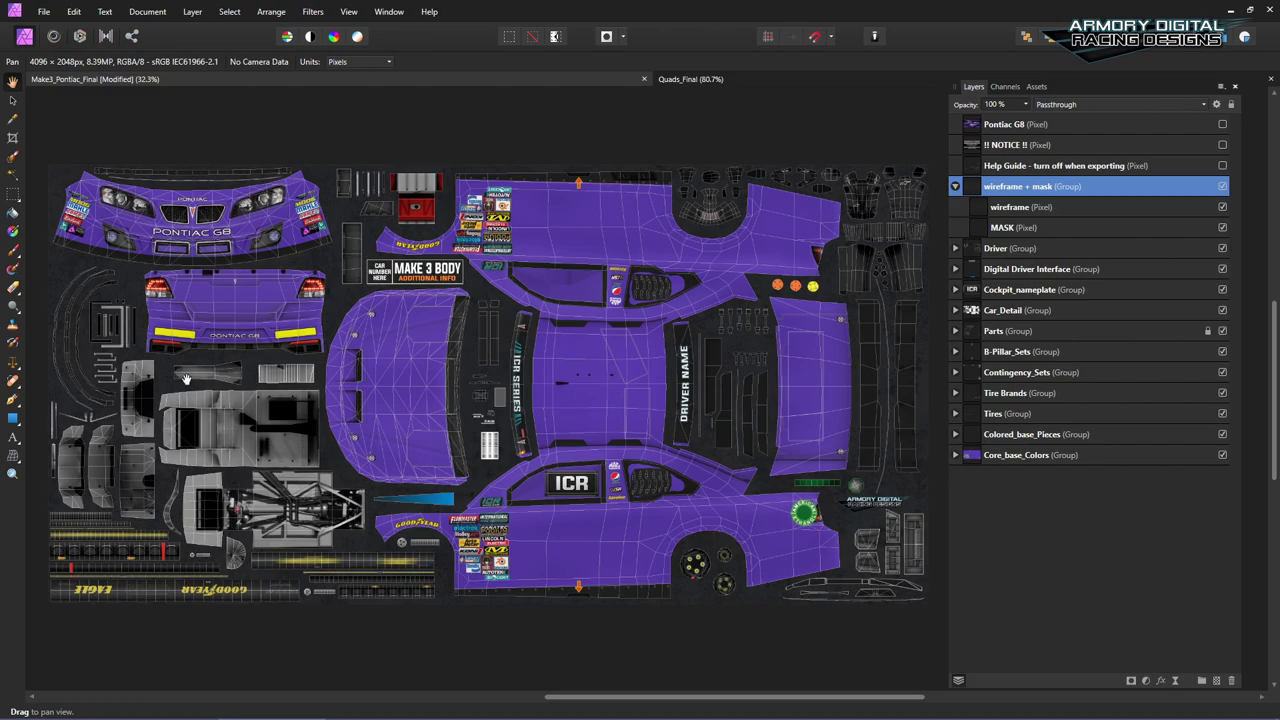
scroll(270, 465, down, 1)
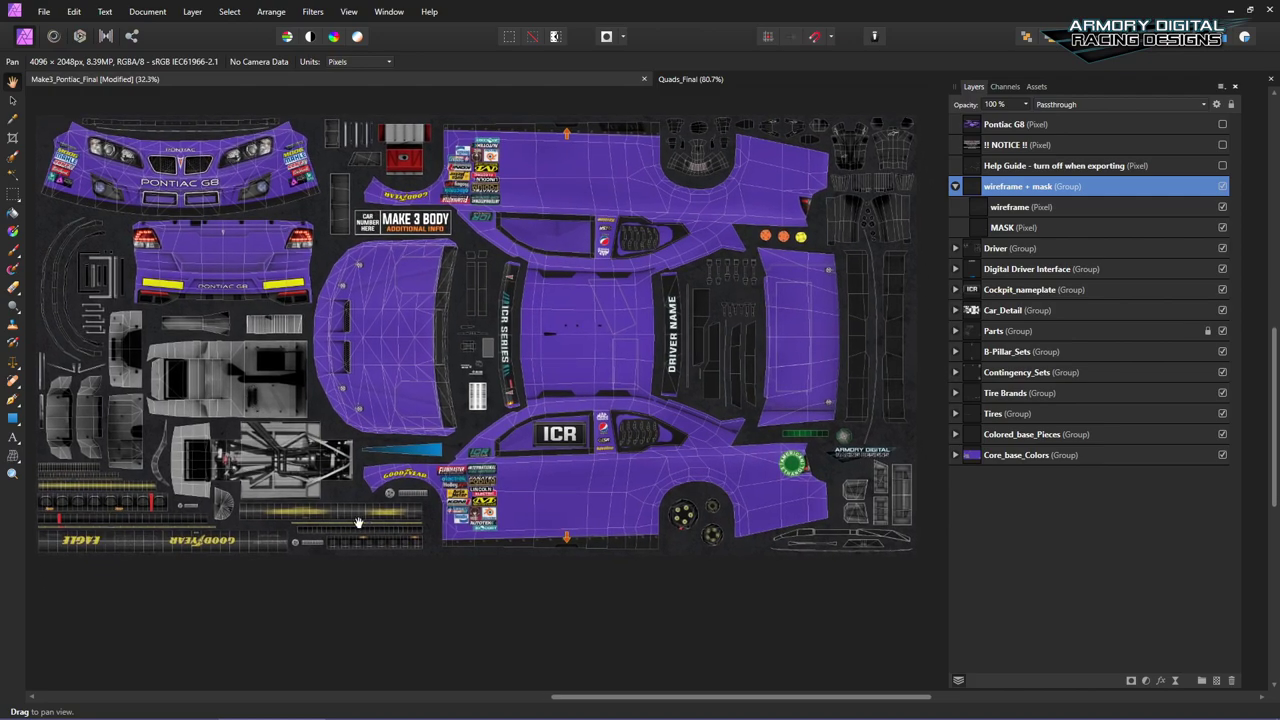
drag(330, 510, 480, 557)
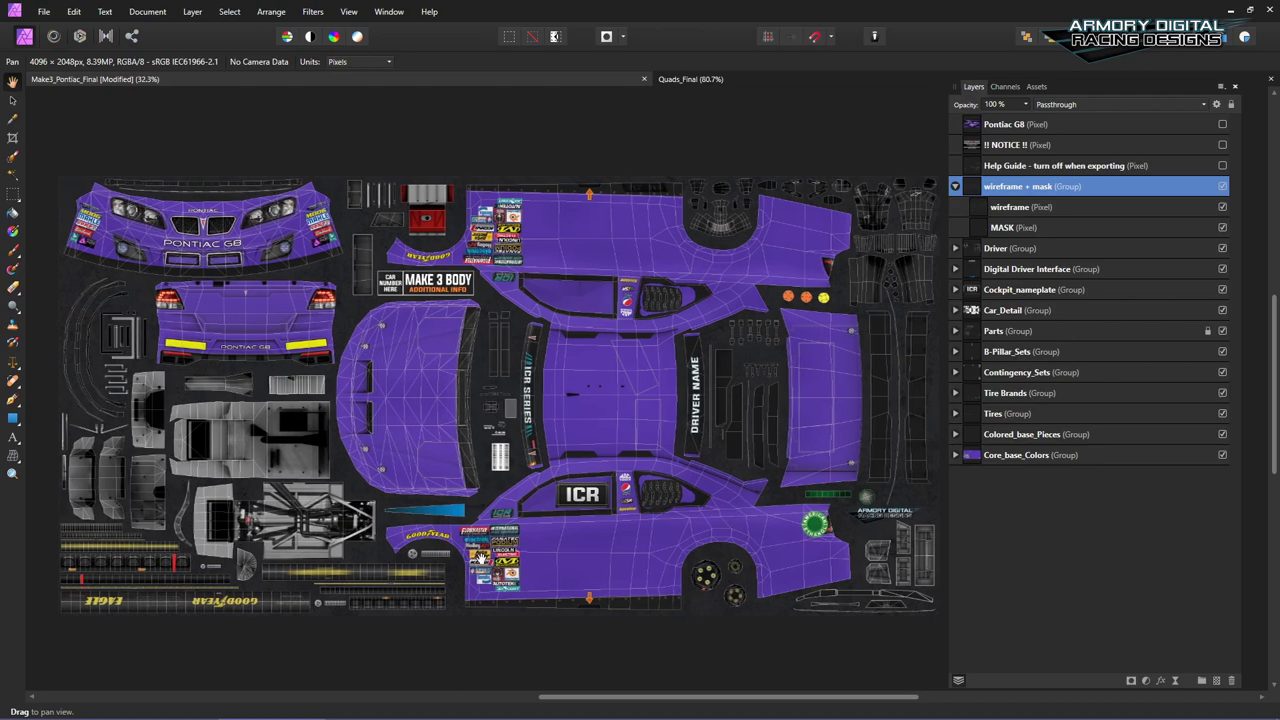
scroll(513, 519, up, 1)
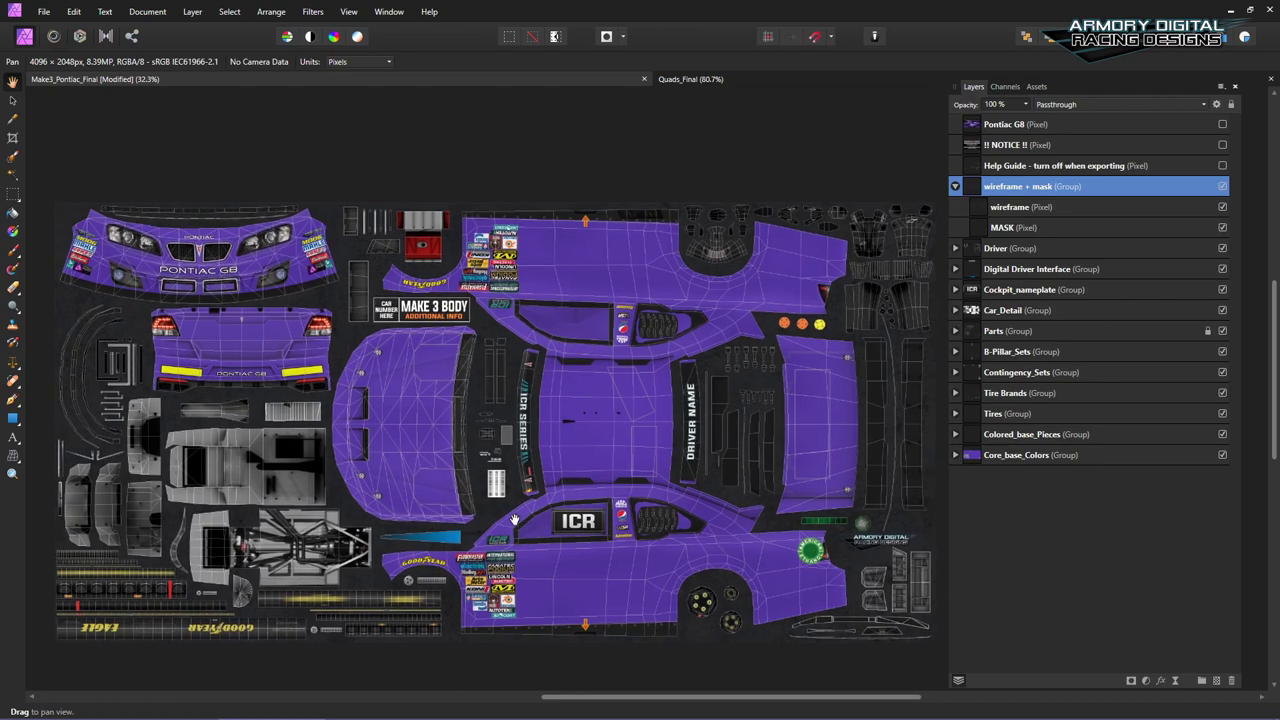
scroll(513, 519, down, 1)
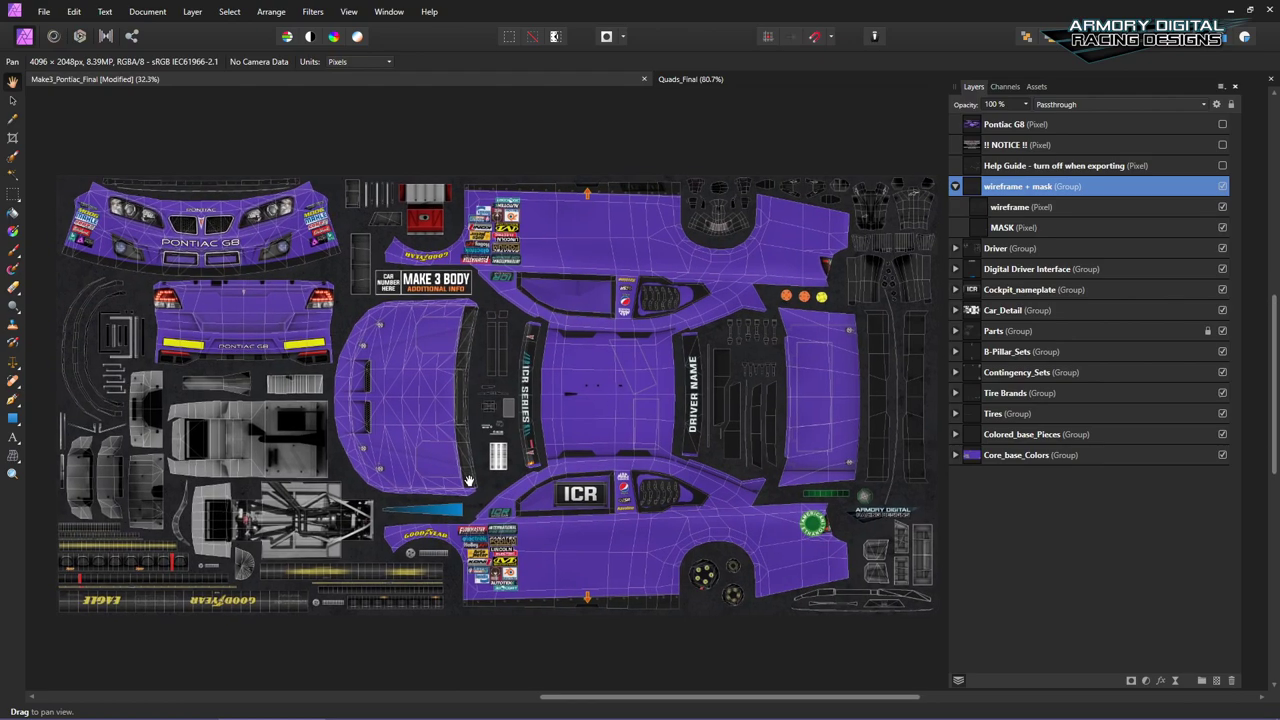
drag(537, 395, 527, 395)
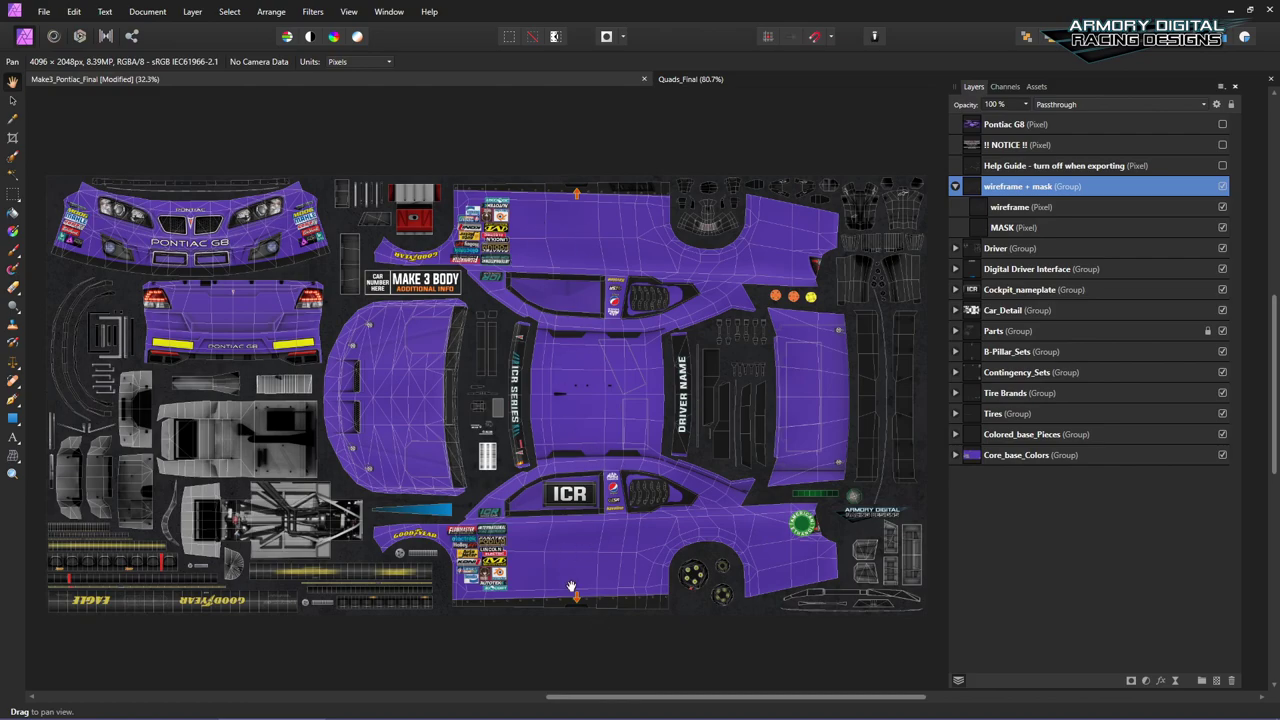
drag(577, 227, 613, 197)
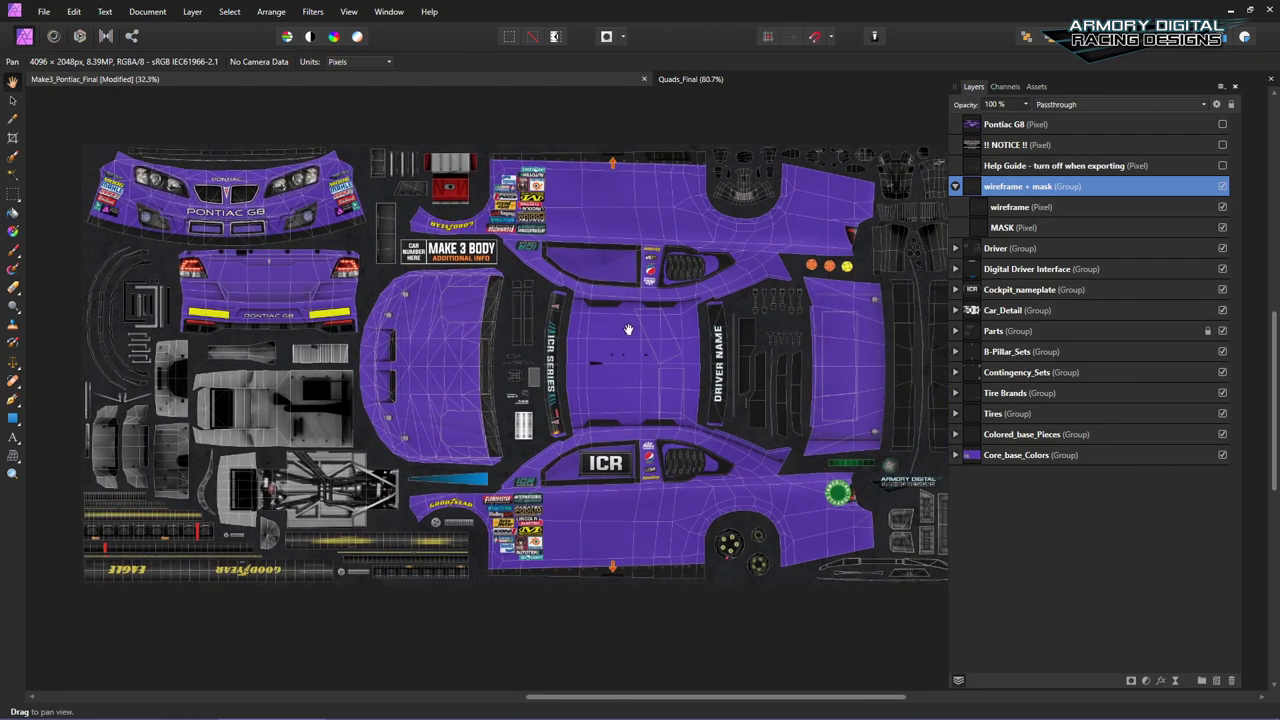
click(1222, 207)
Step: Toggle the MASK layer's visibility off and on to compare the texture beneath
click(1210, 229)
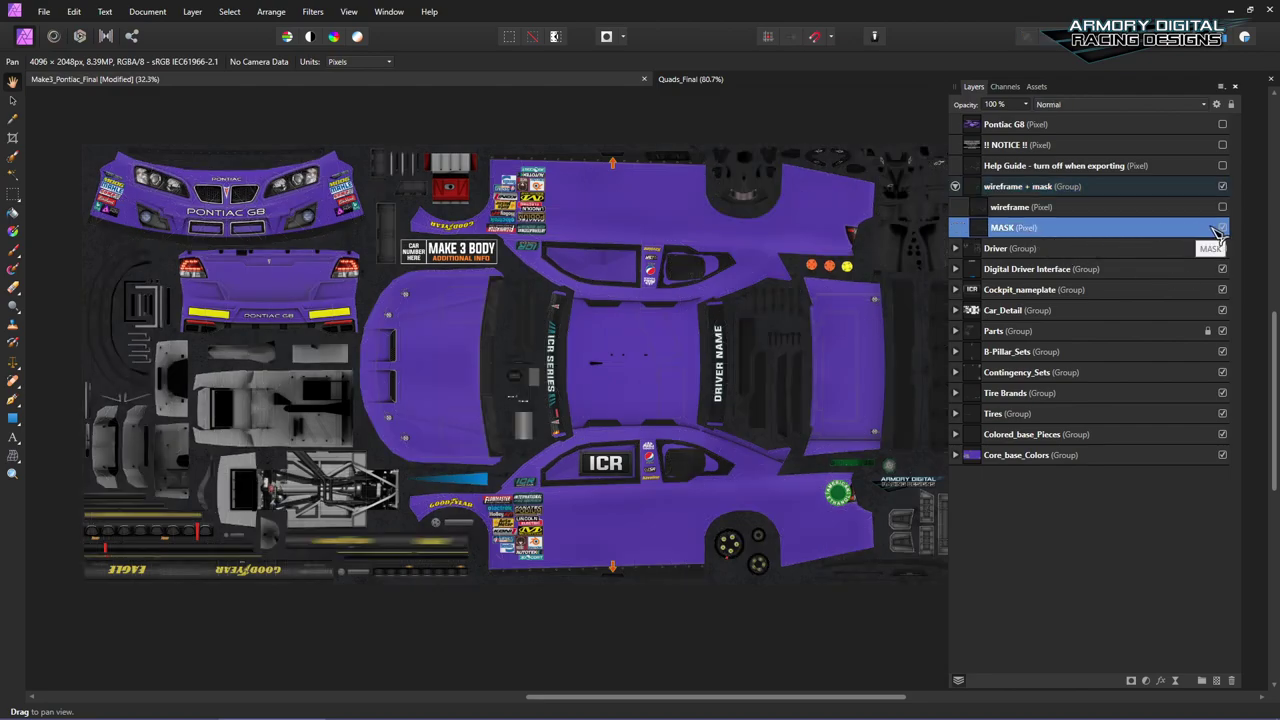
click(1222, 228)
click(1222, 228)
click(1222, 228)
click(1222, 228)
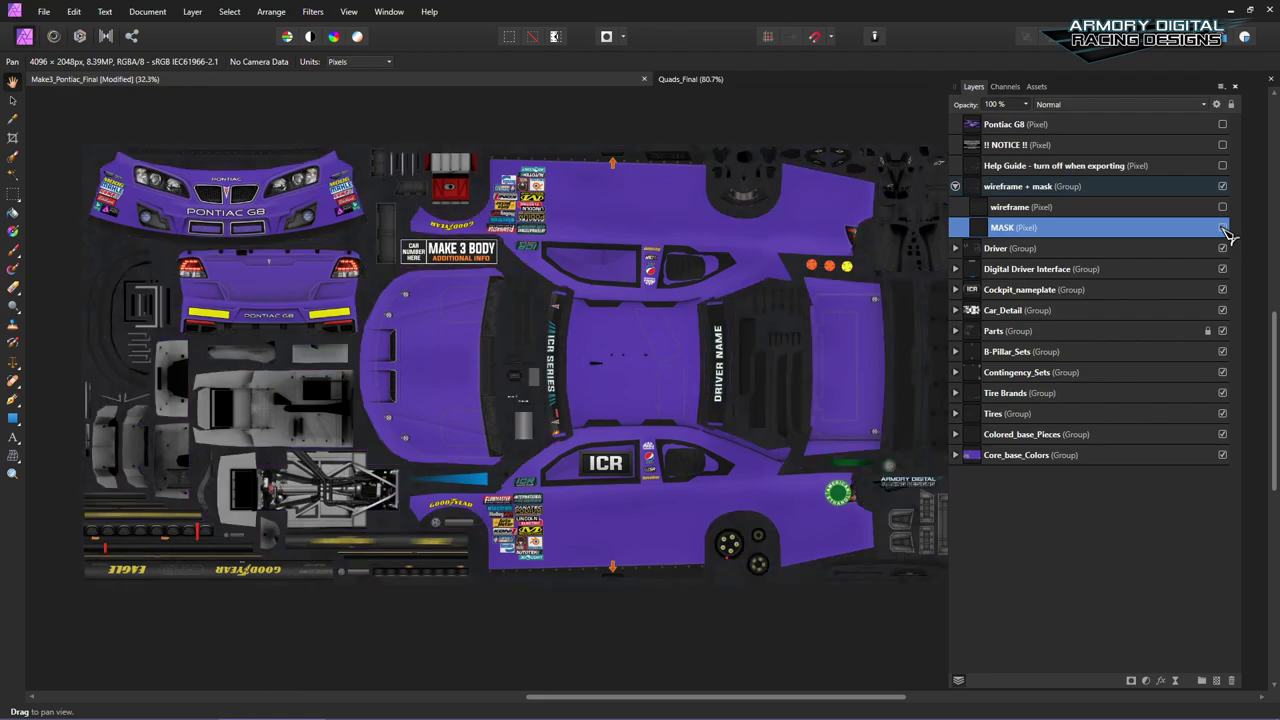
Step: Try a grey Color Overlay on the MASK layer, then remove it and close Layer Effects
click(1160, 680)
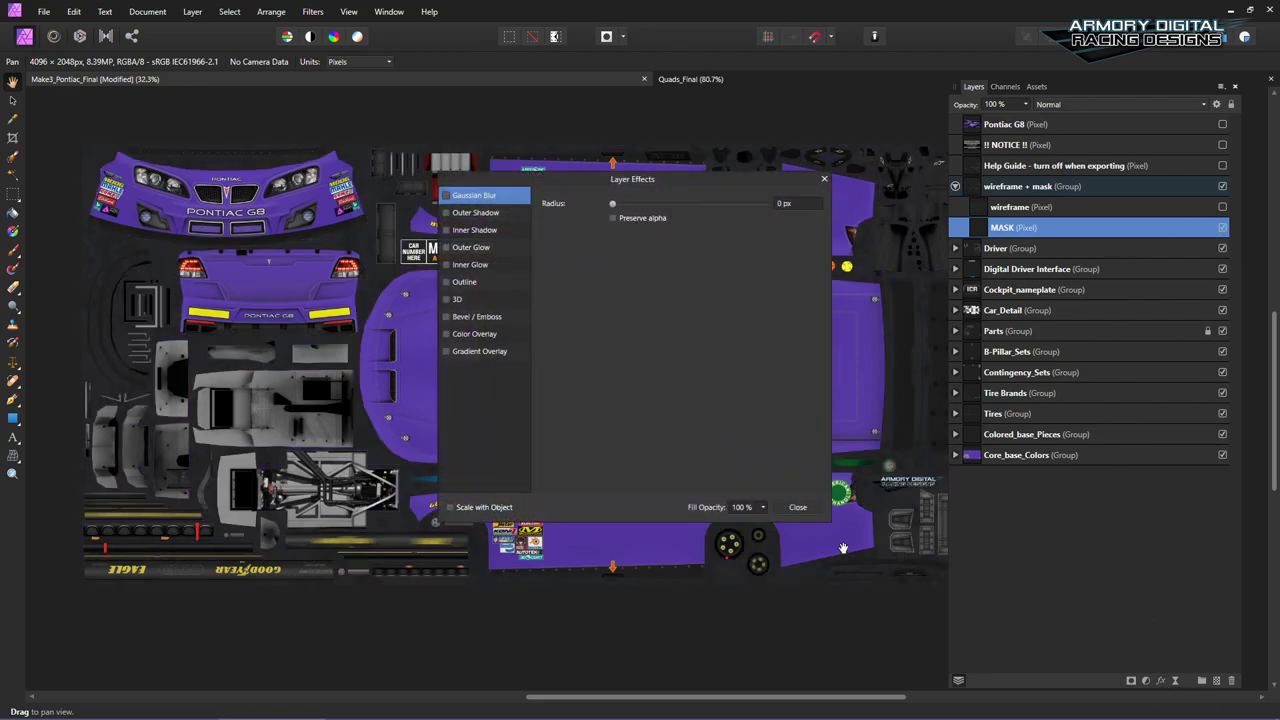
click(447, 334)
scroll(348, 305, up, 5)
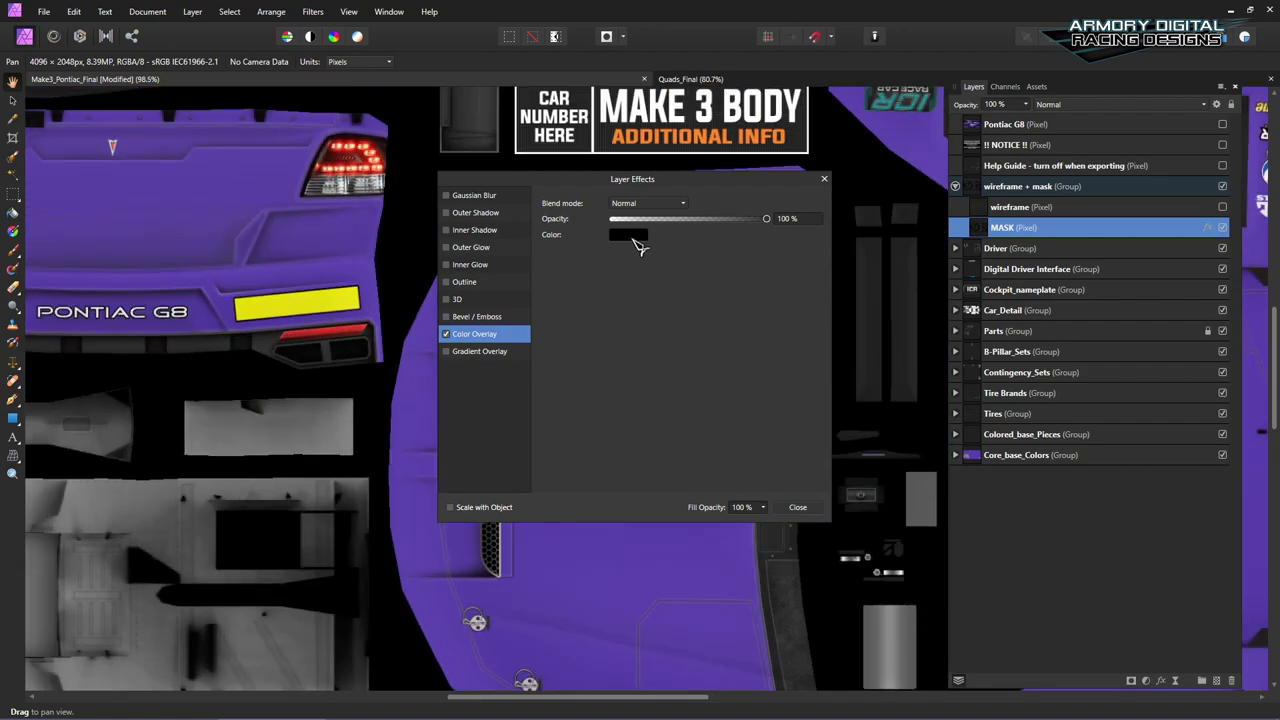
click(630, 236)
drag(650, 311, 600, 338)
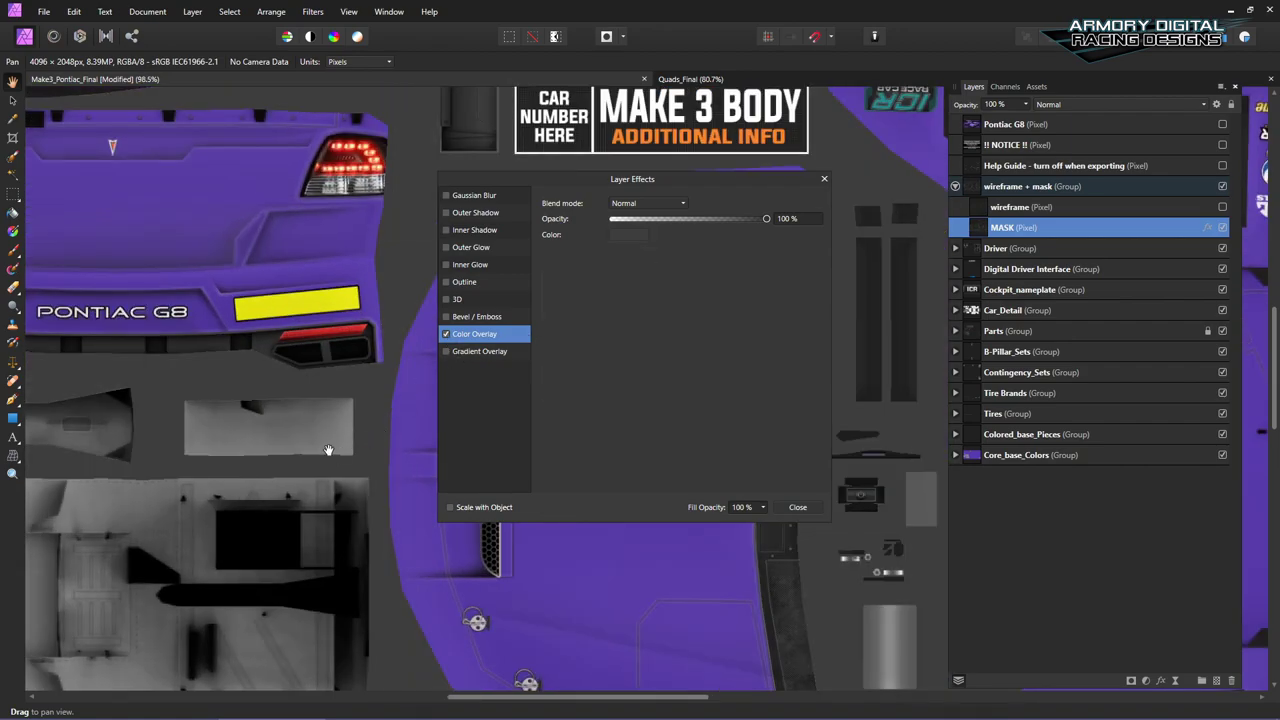
click(447, 334)
click(798, 507)
scroll(406, 404, down, 6)
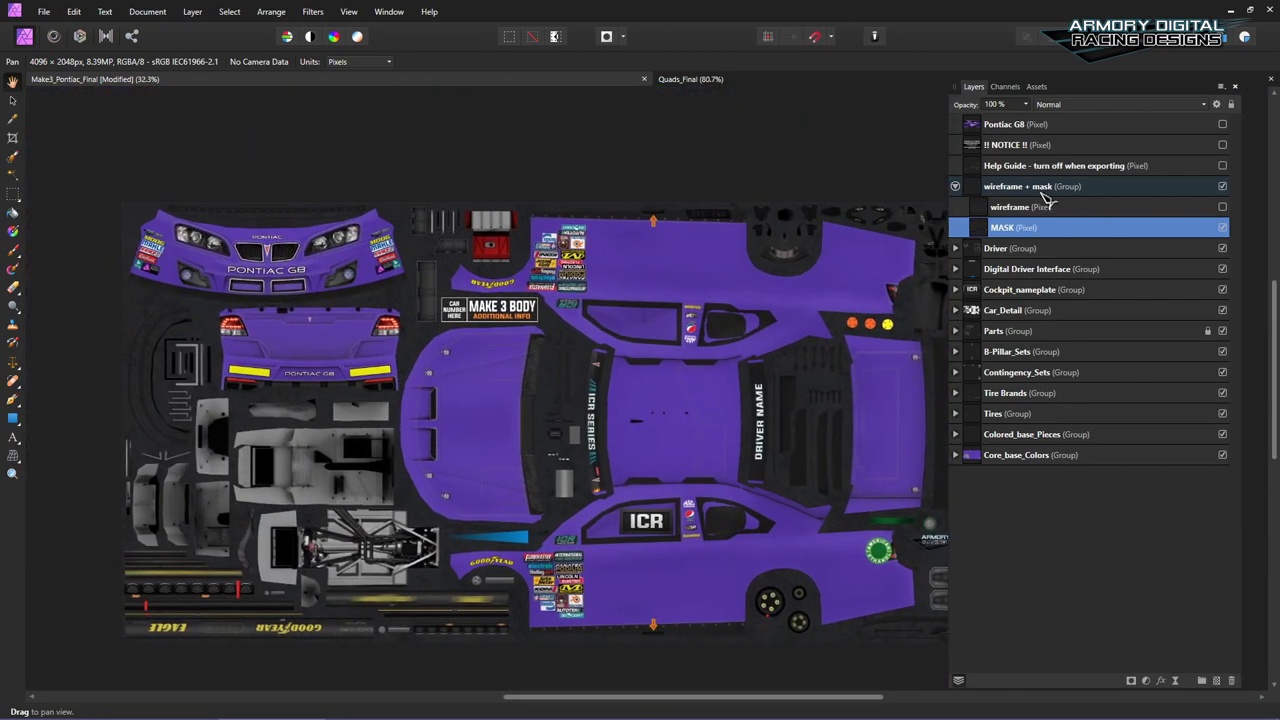
Step: Collapse the wireframe + mask group and open the Driver group to its suit_color_base layer
click(955, 186)
click(1018, 208)
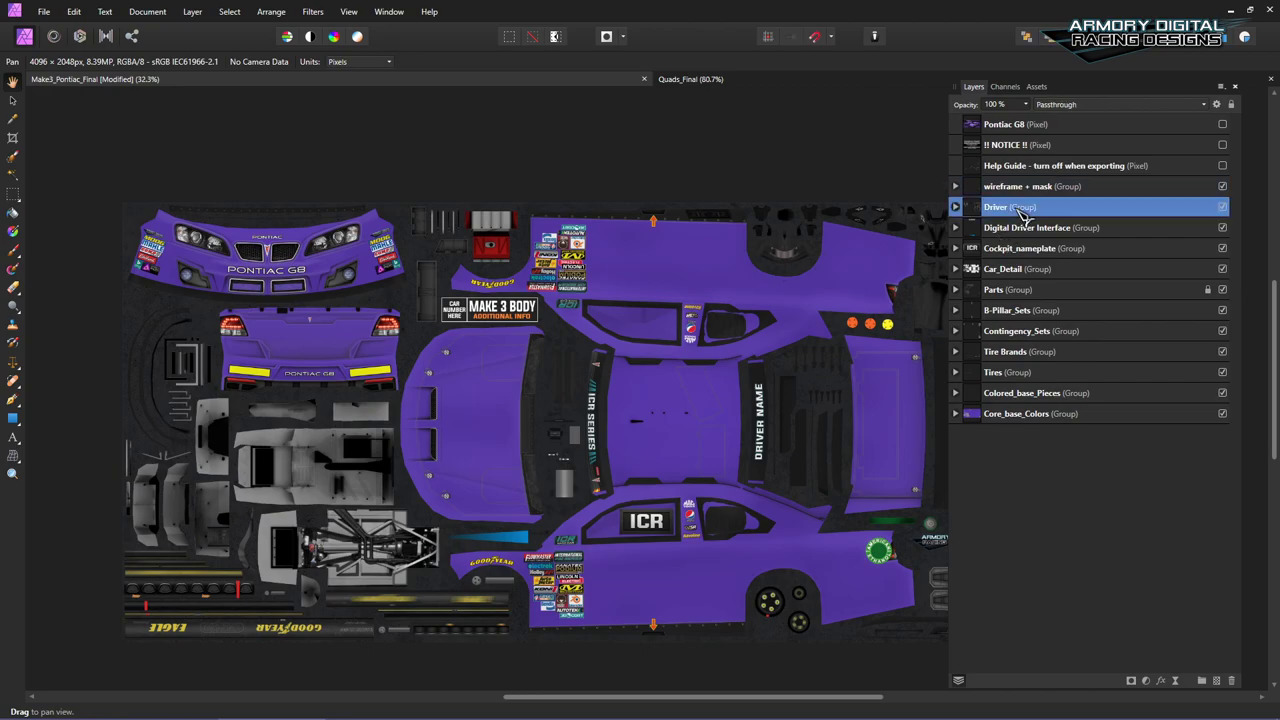
click(955, 207)
scroll(460, 380, up, 4)
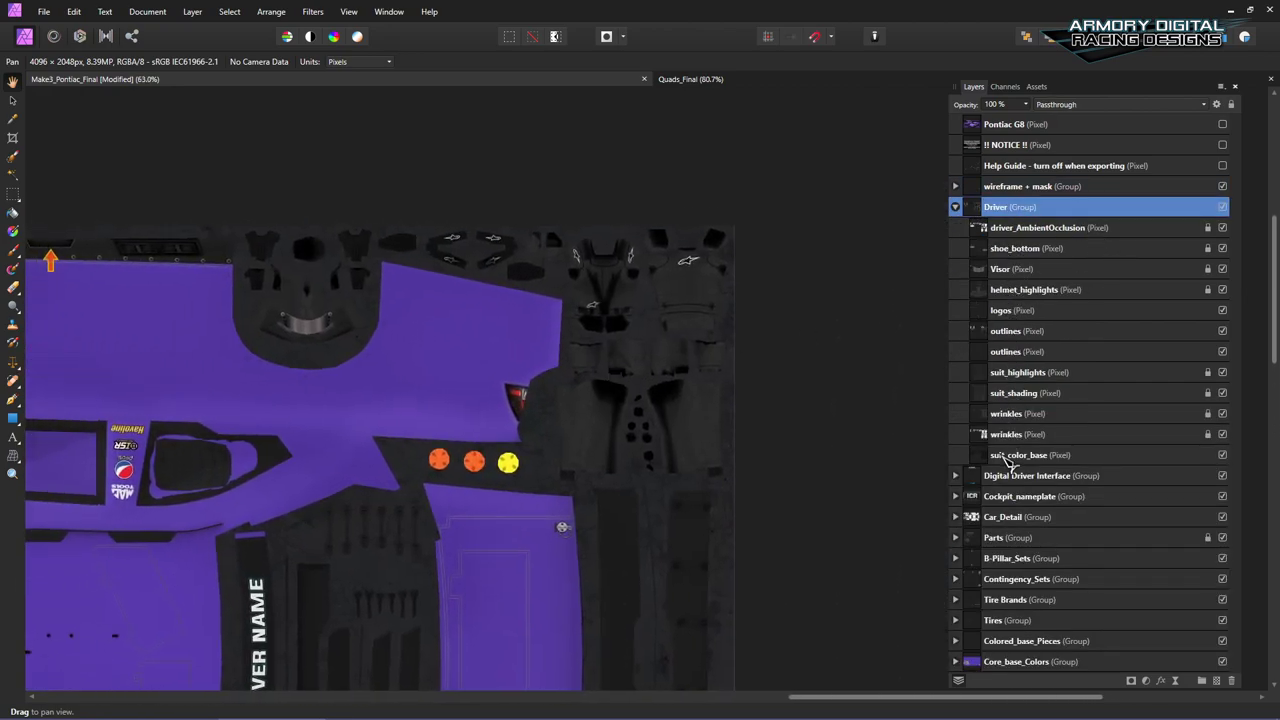
click(1033, 456)
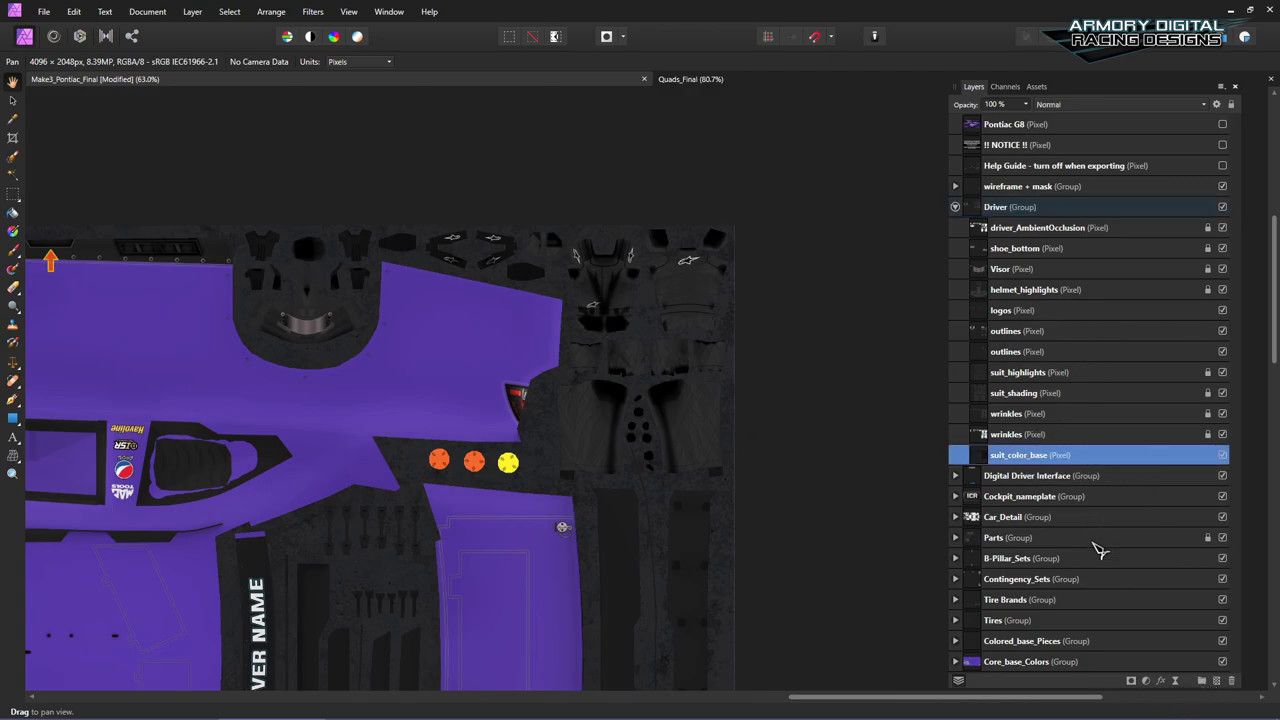
Step: Try a blue Color Overlay on suit_color_base, then remove it and close Layer Effects
click(1162, 680)
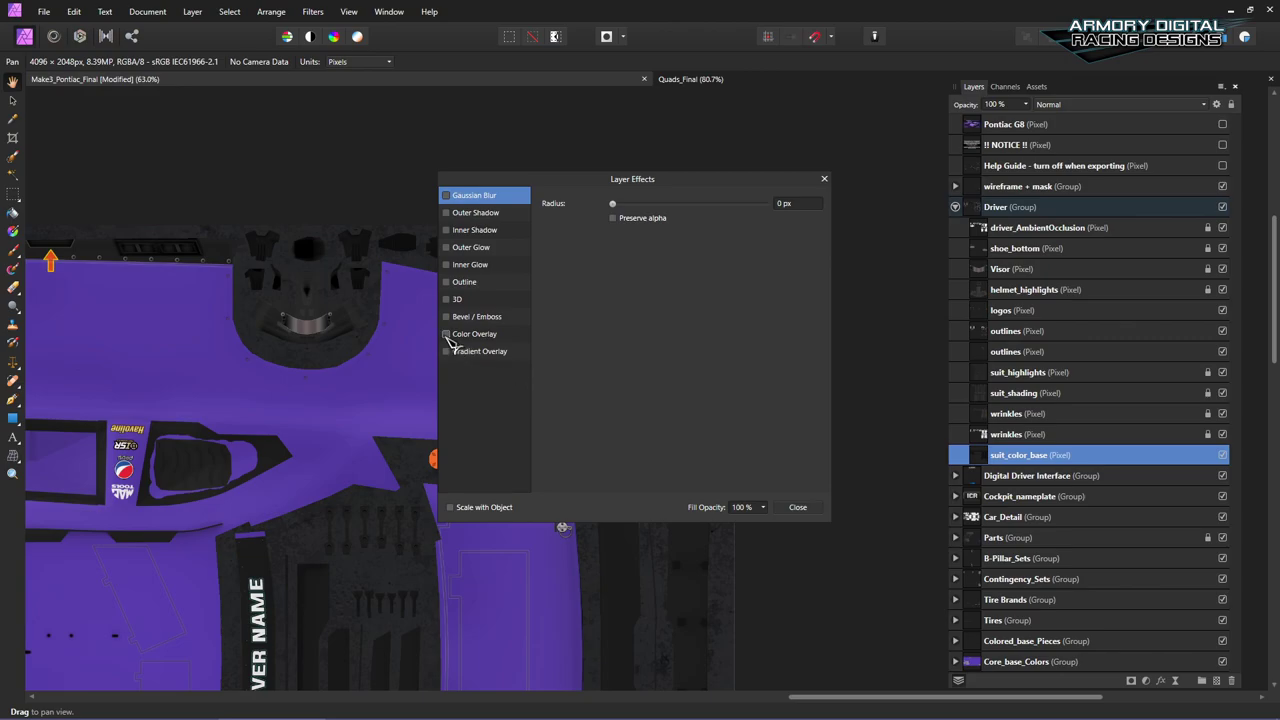
click(476, 336)
drag(557, 191, 825, 274)
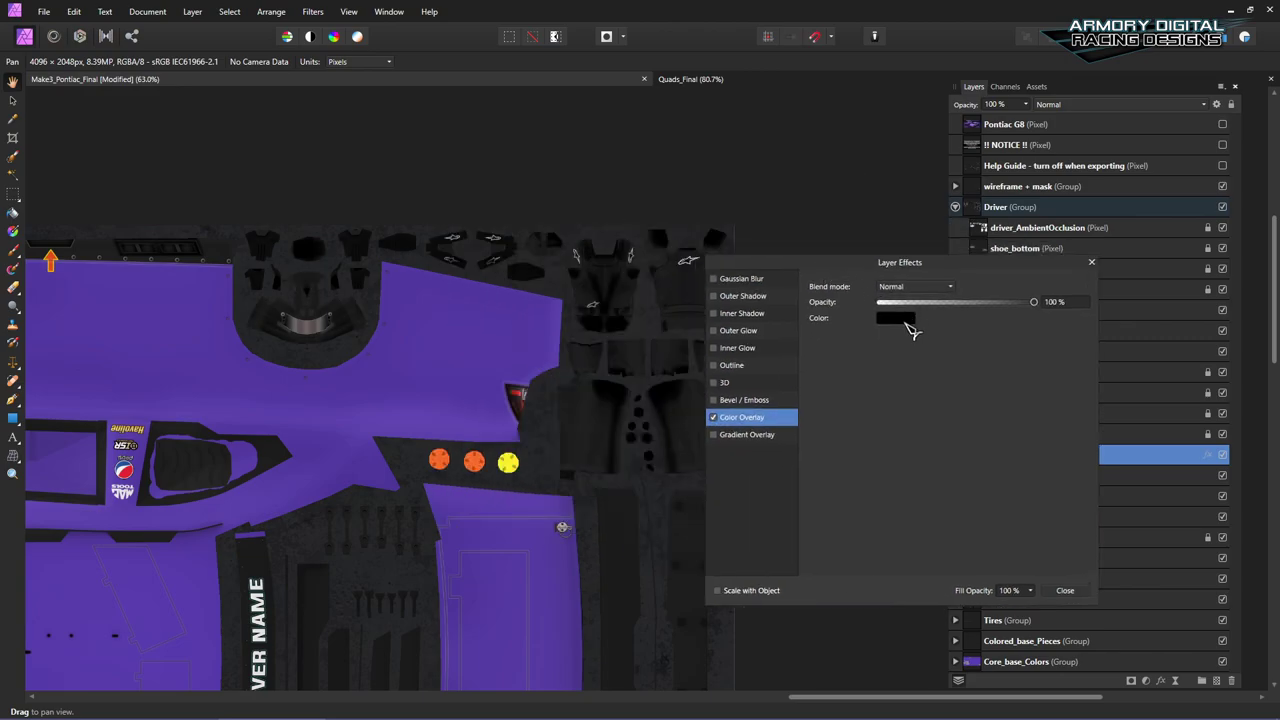
click(895, 318)
drag(870, 361, 898, 392)
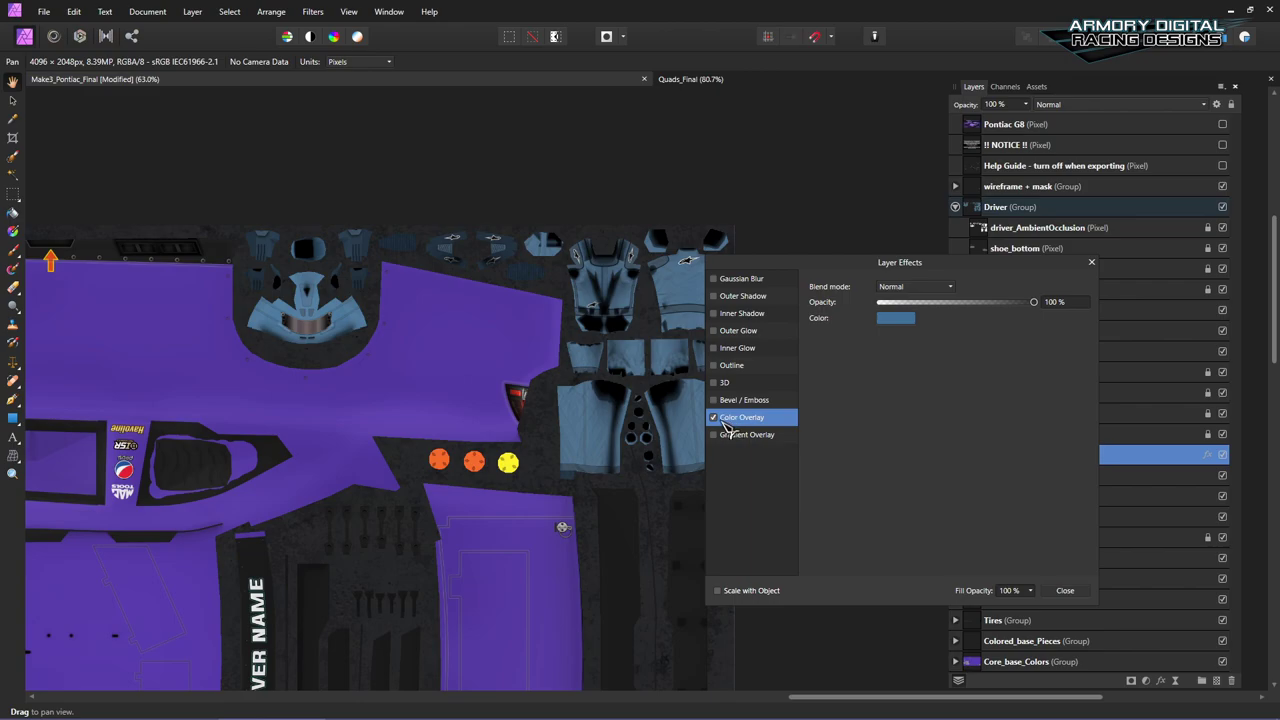
click(713, 418)
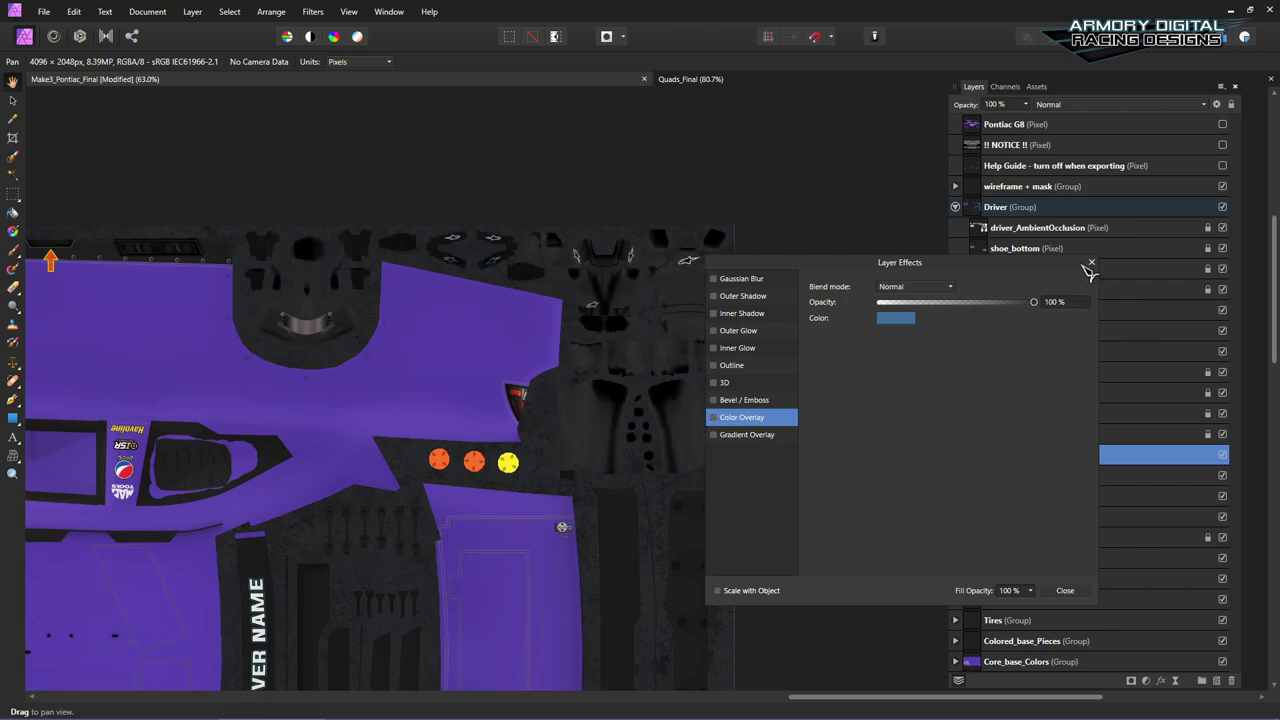
click(1090, 264)
Step: Compare the wrinkles and suit_color_base layers on the driver suit, then collapse the Driver group
scroll(630, 294, up, 3)
scroll(685, 415, up, 3)
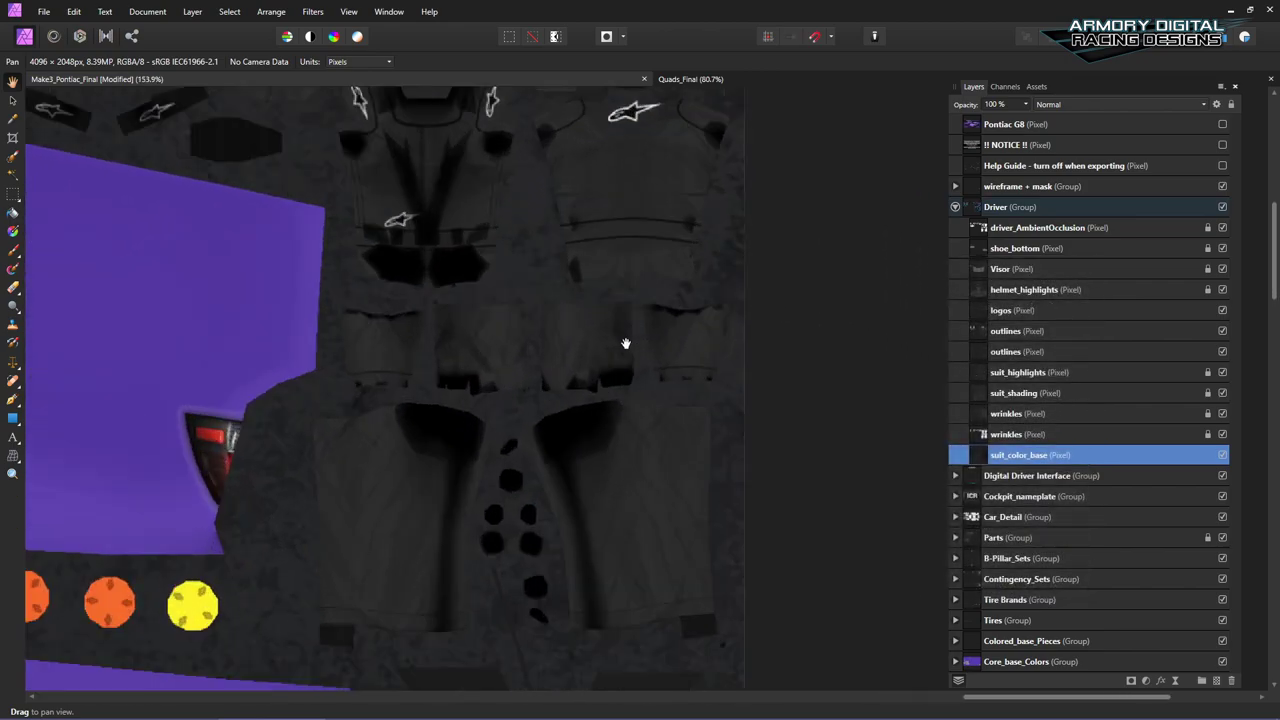
click(1010, 436)
click(1018, 456)
click(1008, 435)
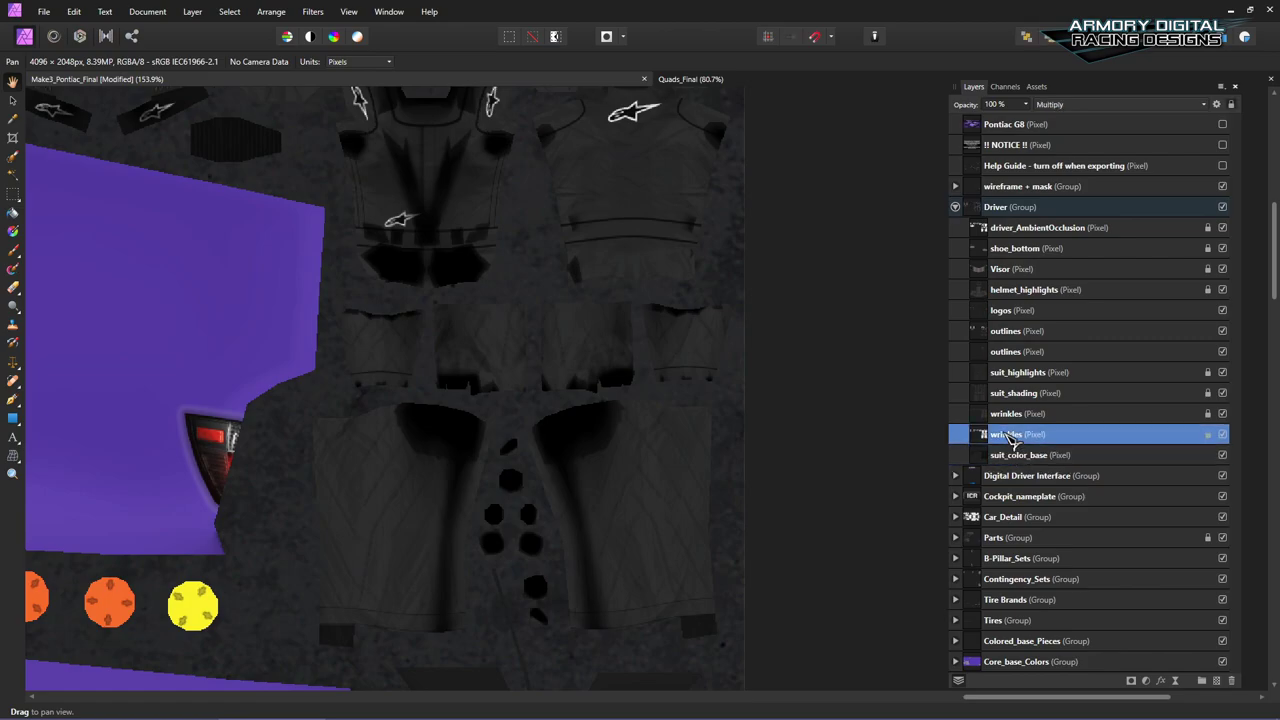
drag(537, 300, 677, 413)
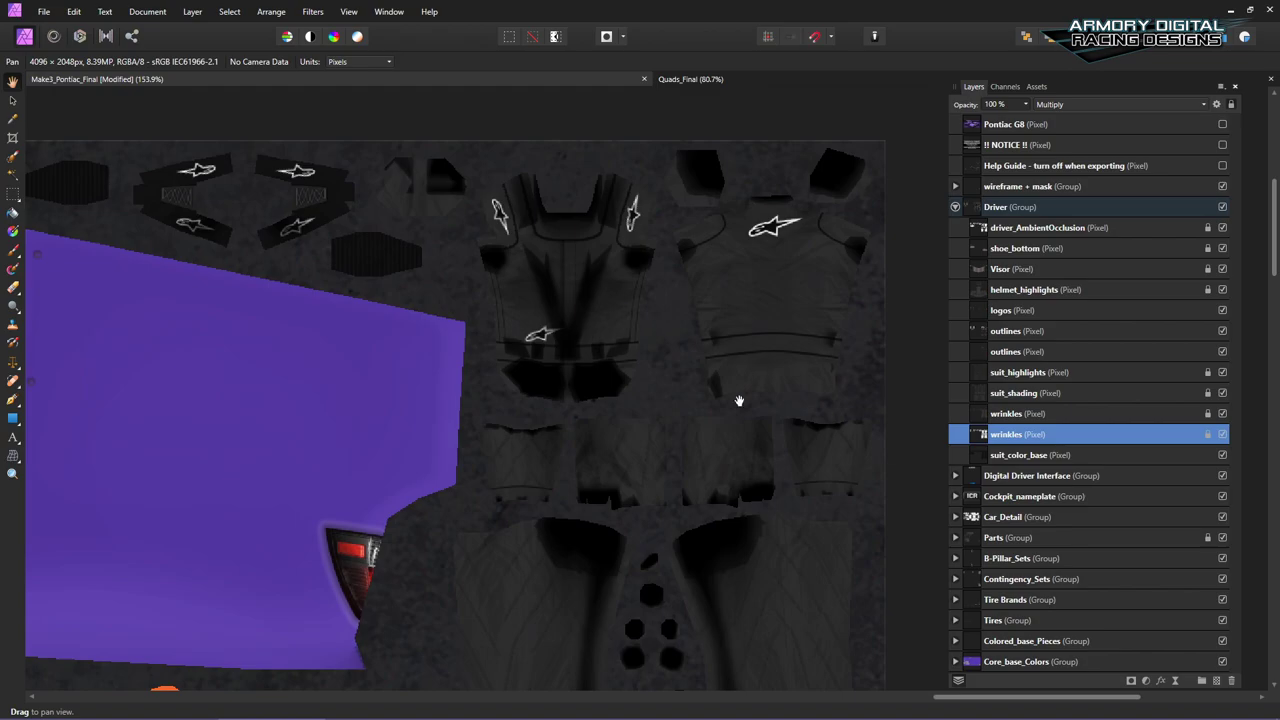
click(1016, 458)
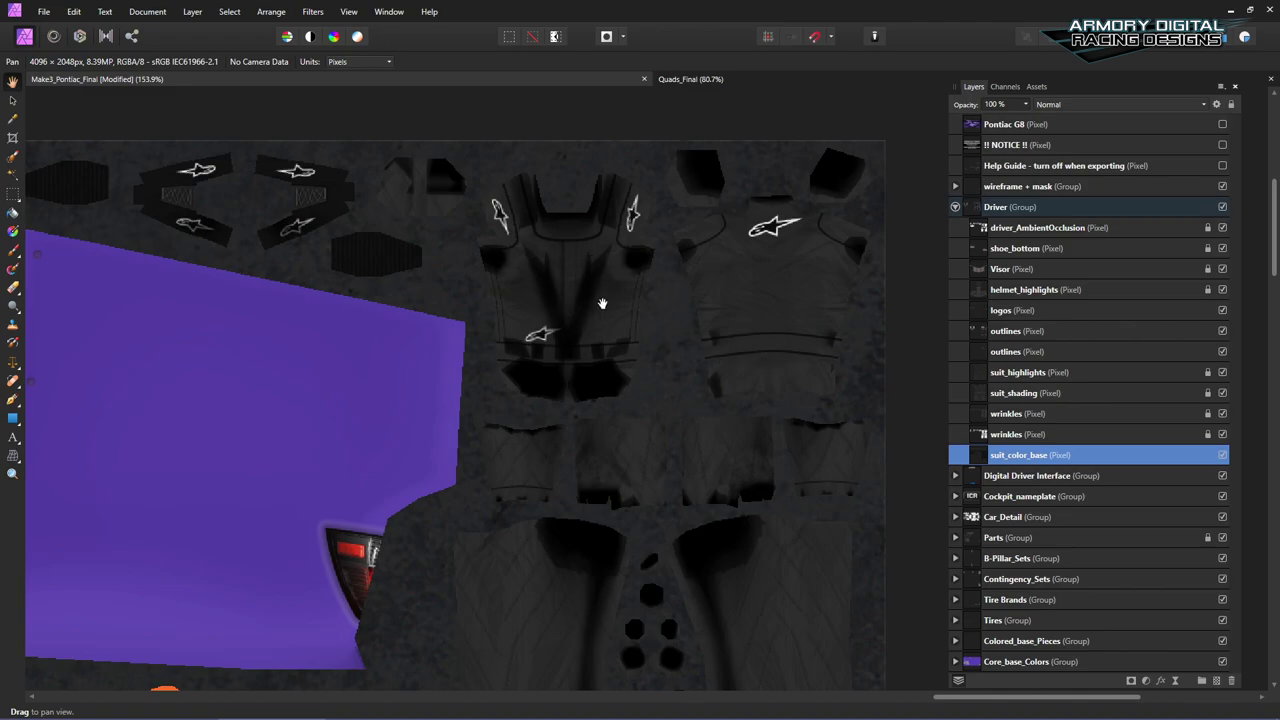
scroll(587, 299, down, 6)
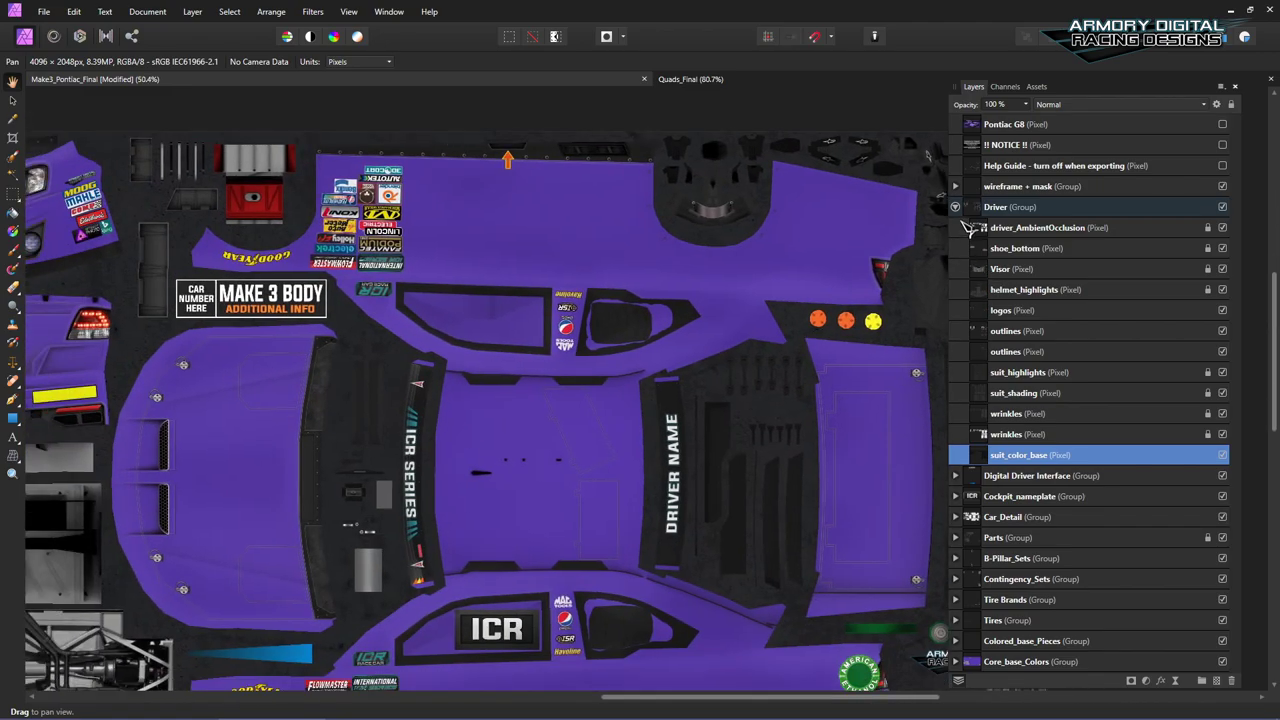
click(955, 207)
click(1010, 230)
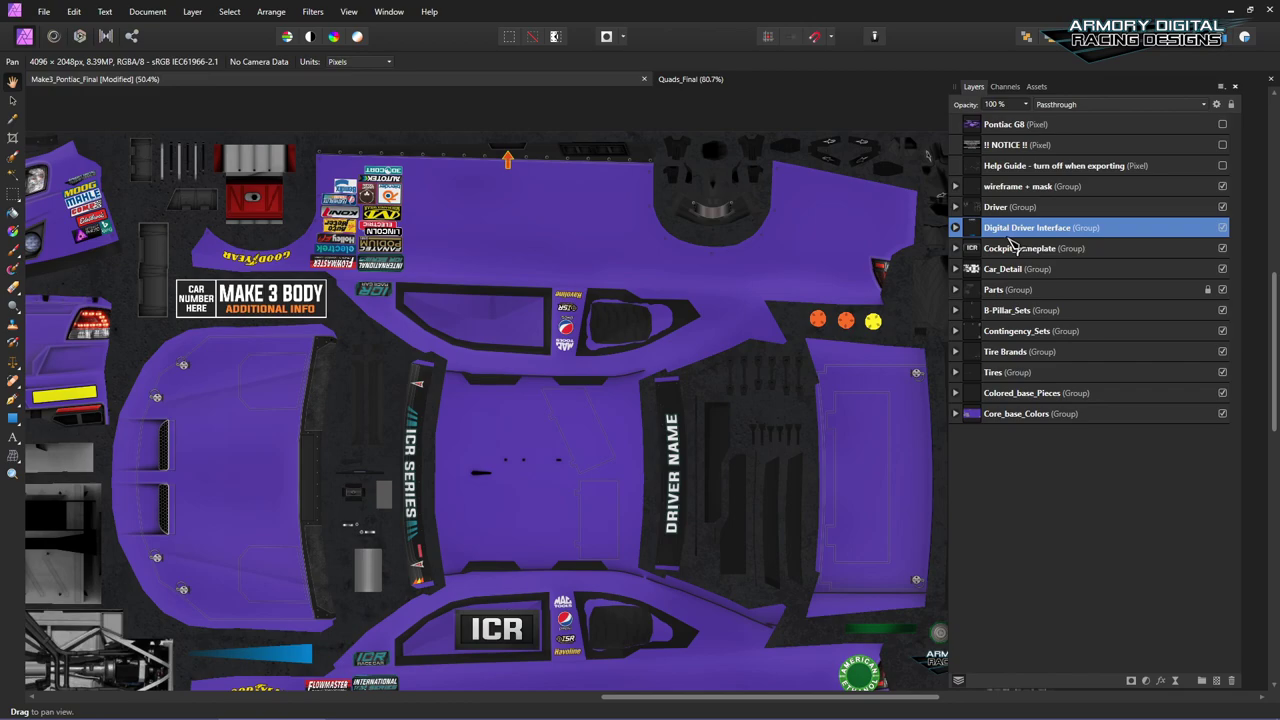
Step: Expand the Cockpit_nameplate group, zoom onto the ICR plate and select cockpit_nameplate_base_color
click(1018, 248)
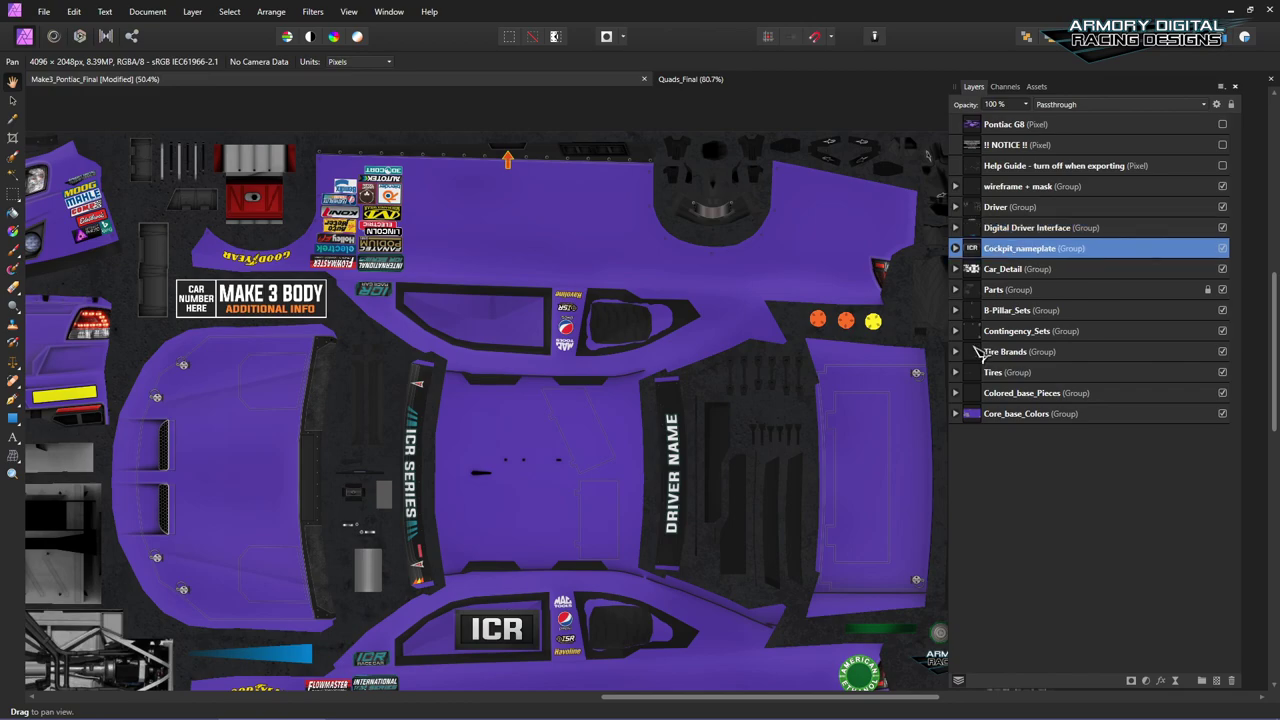
click(955, 248)
scroll(665, 287, up, 6)
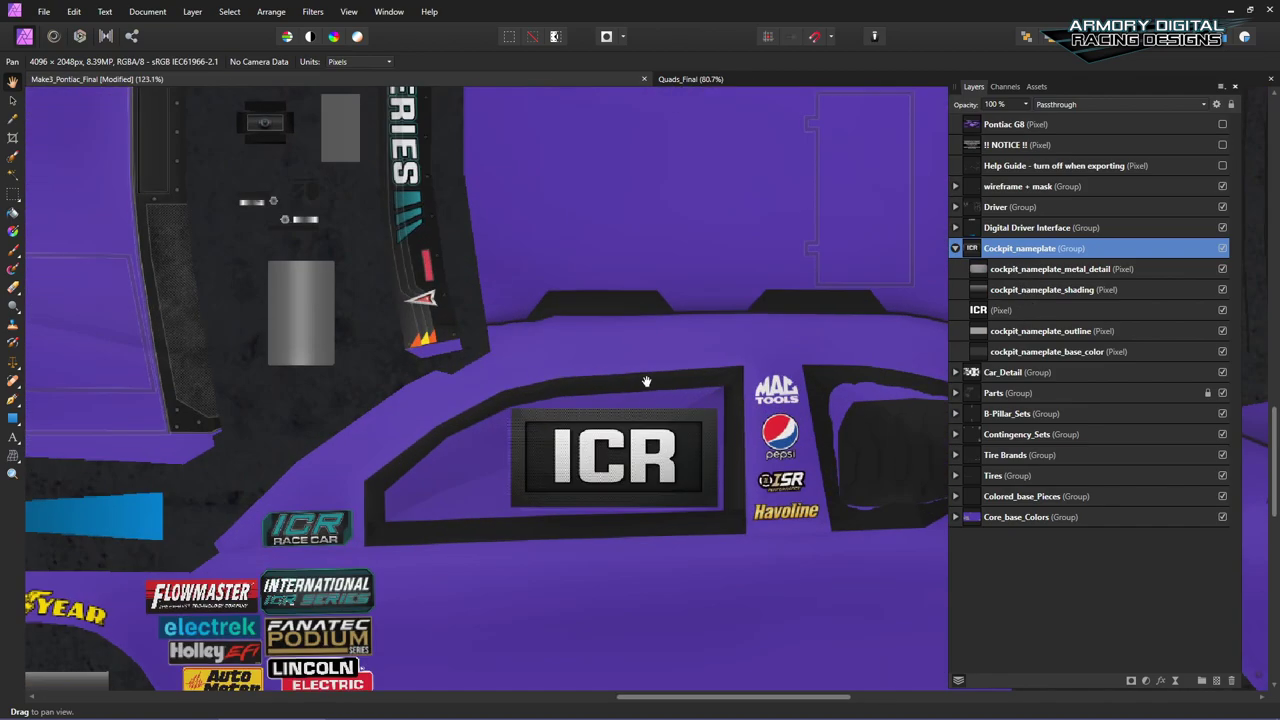
scroll(665, 287, up, 2)
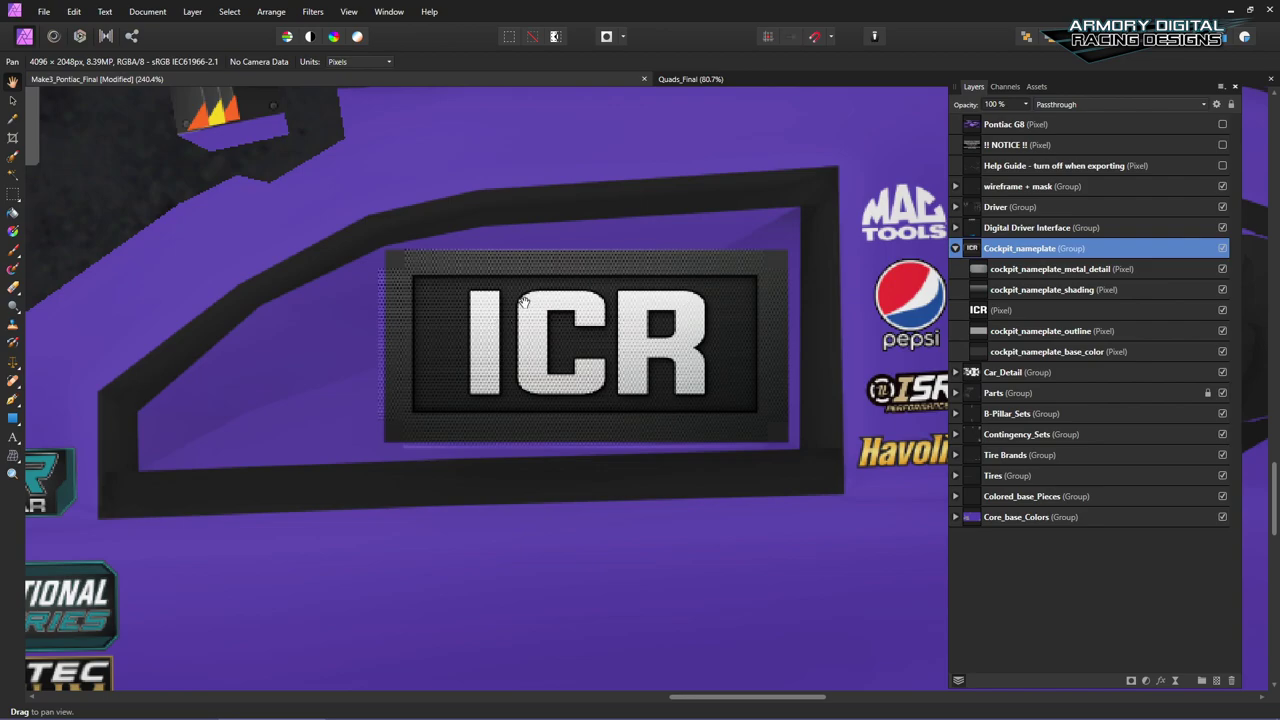
click(955, 248)
click(955, 248)
click(1012, 354)
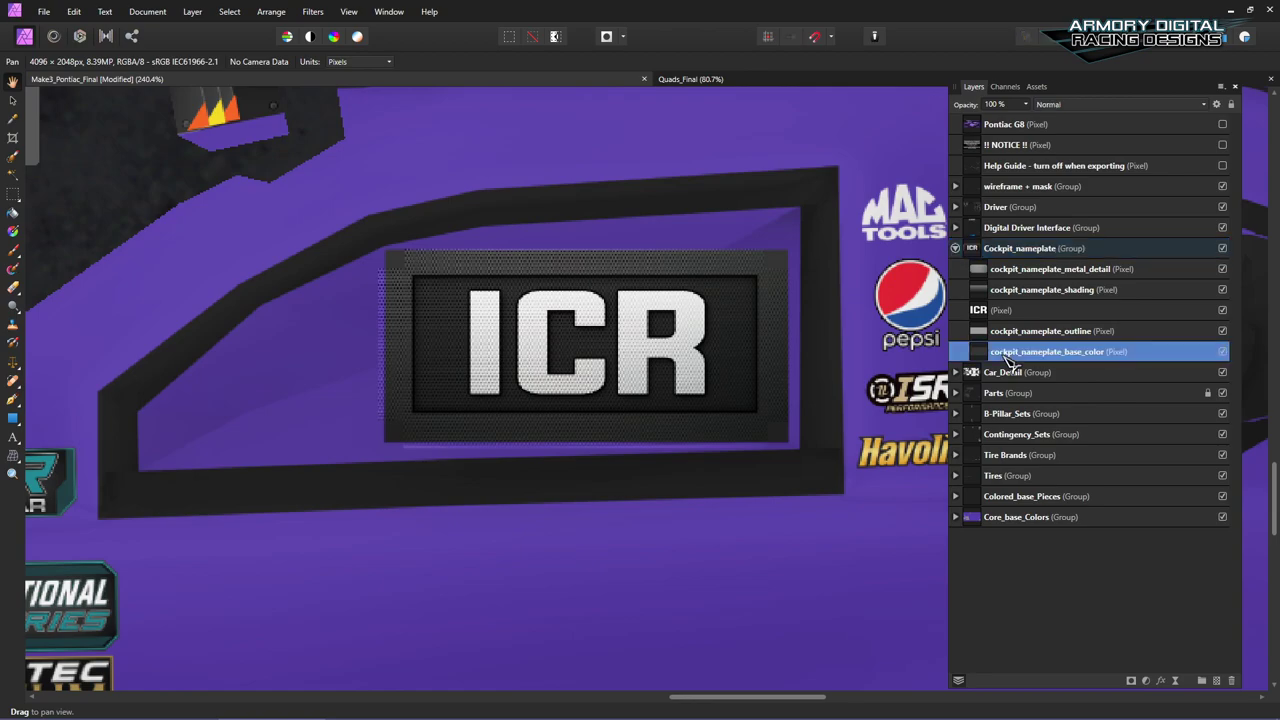
Step: Give cockpit_nameplate_base_color a teal Color Overlay in Layer Effects
click(1161, 680)
click(716, 419)
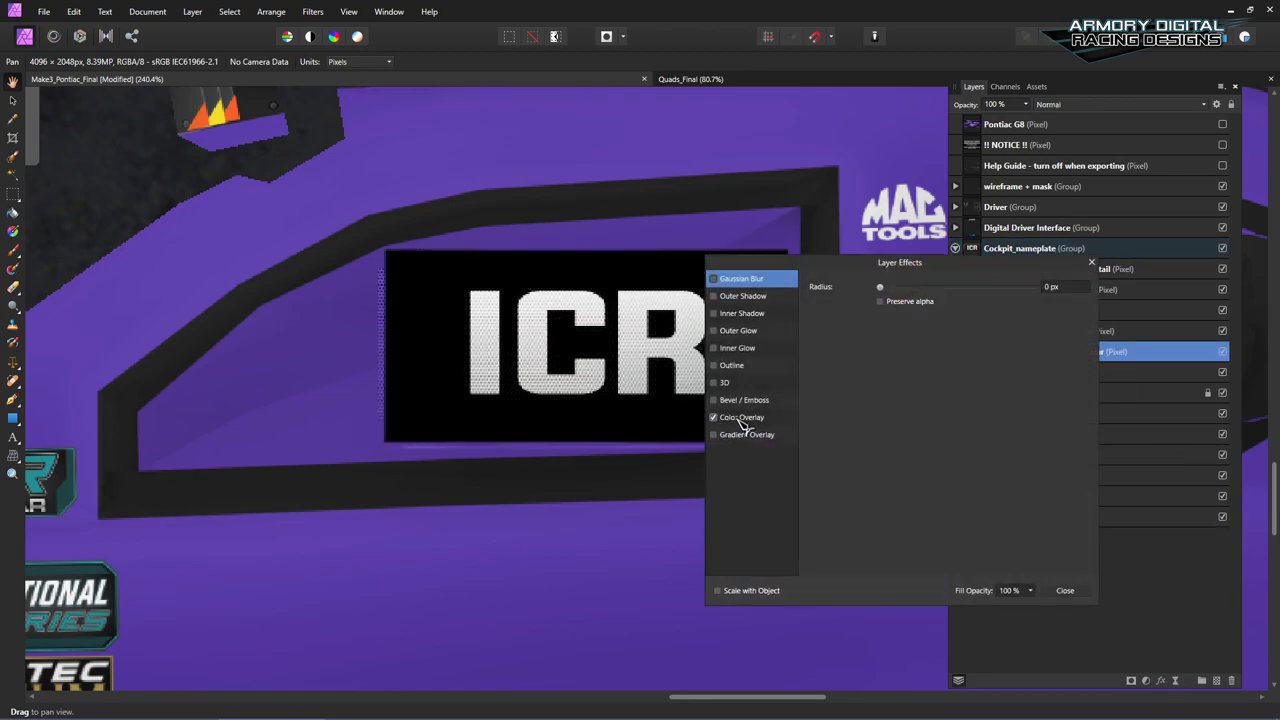
click(742, 418)
click(896, 318)
click(880, 378)
drag(872, 393, 888, 362)
click(1091, 262)
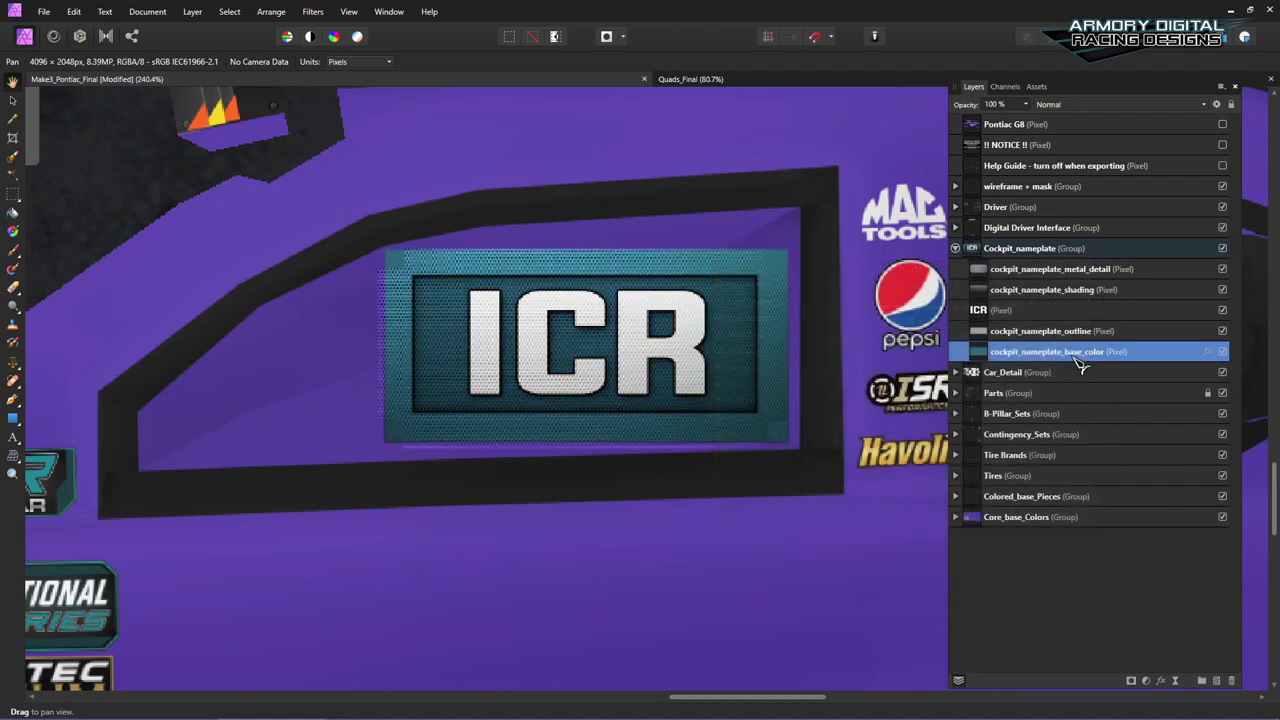
Step: Toggle the ICR lettering layer off and on twice, leaving it visible
click(1000, 312)
click(1222, 310)
click(1222, 310)
click(1222, 310)
click(1222, 310)
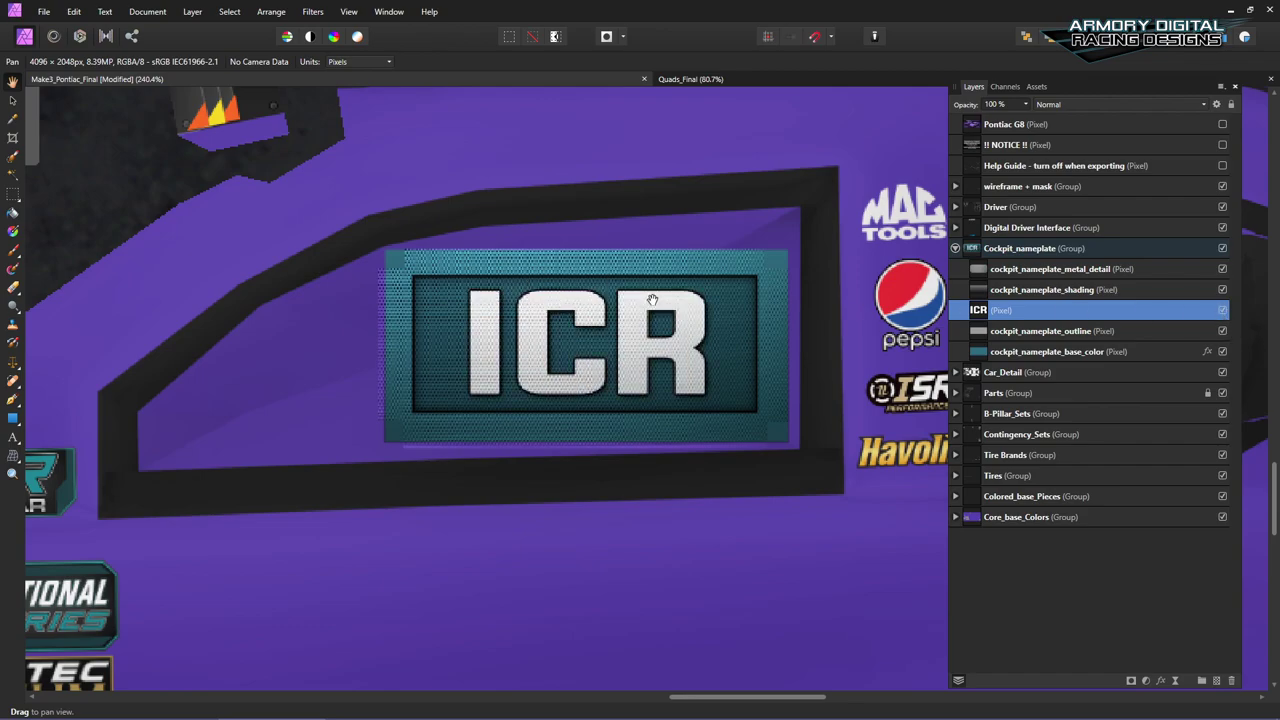
Step: Toggle the cockpit_nameplate_shading layer off and on to compare, leaving it visible
click(1045, 290)
click(1222, 289)
click(1222, 289)
click(1222, 289)
click(1222, 290)
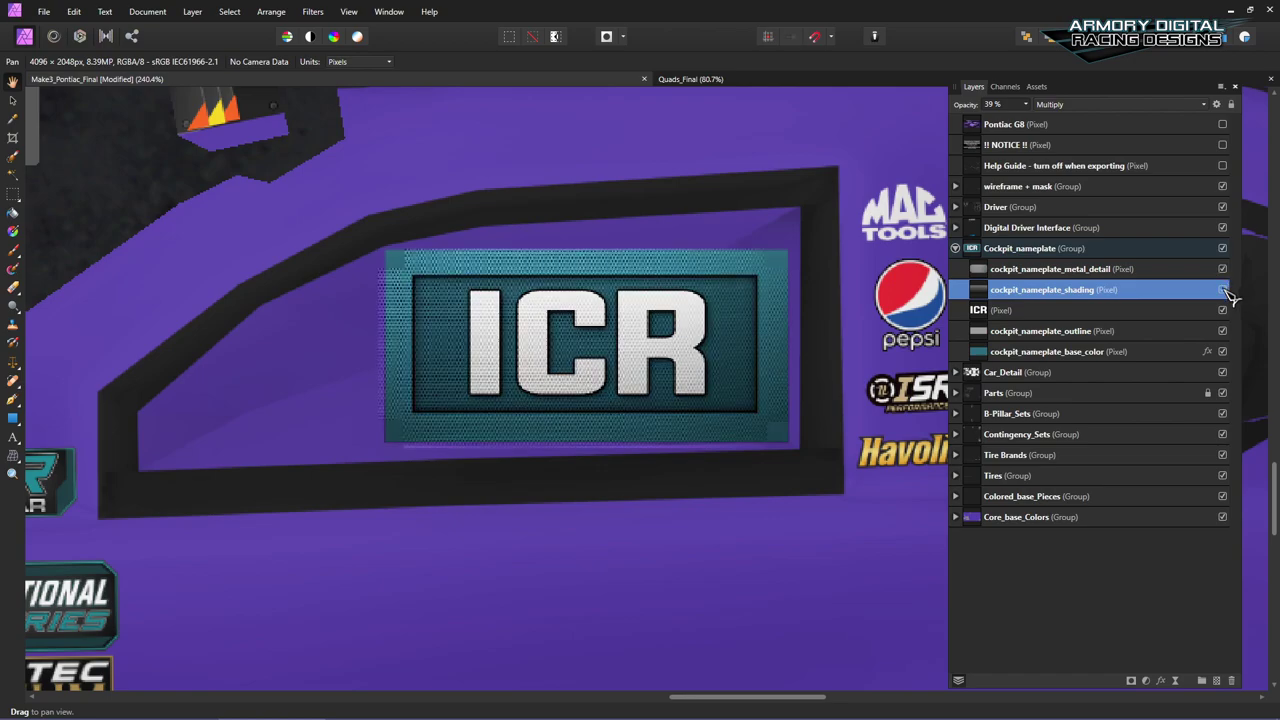
scroll(657, 400, up, 5)
scroll(697, 443, down, 3)
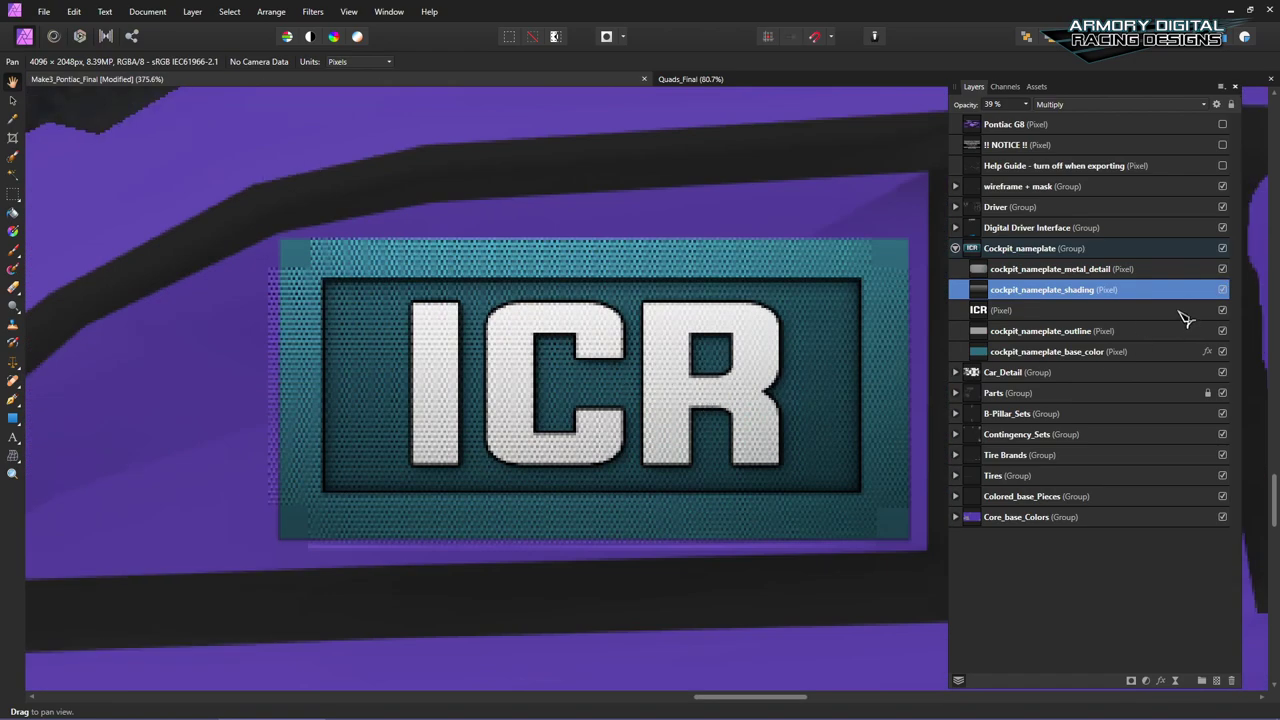
click(1222, 289)
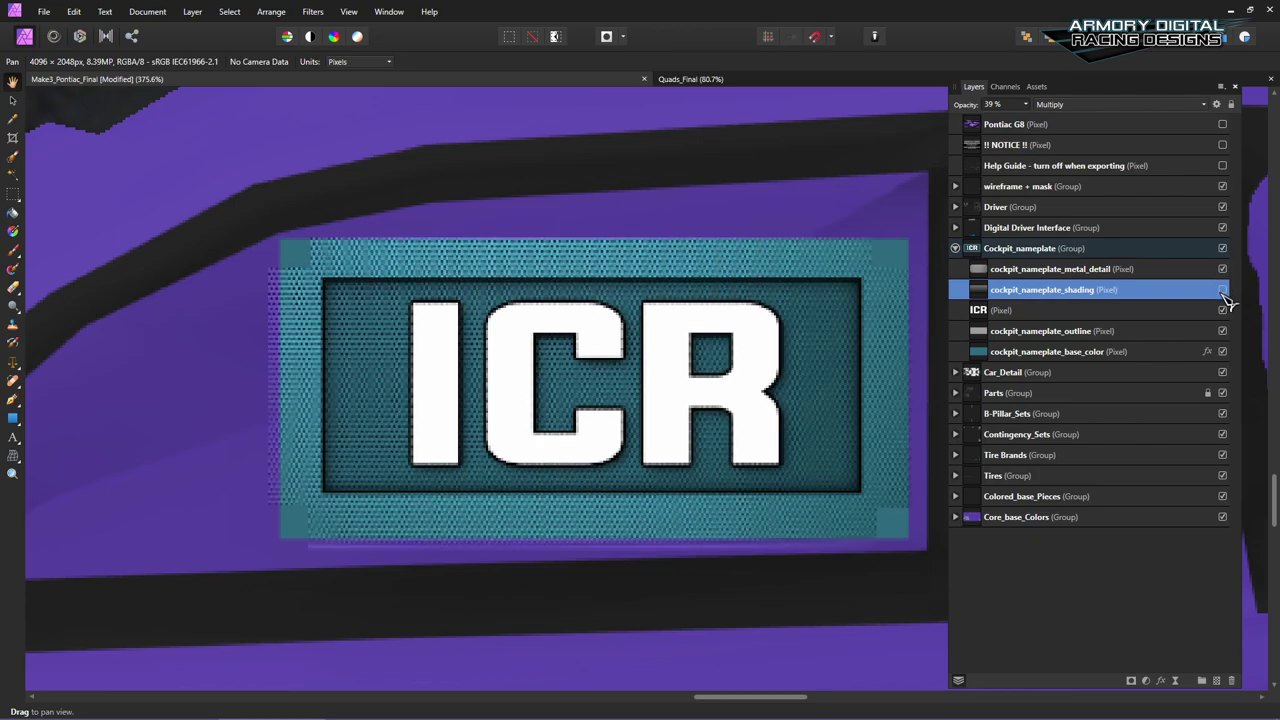
click(1222, 290)
Step: Flick the cockpit_nameplate_outline layer off and on, leaving it visible
click(1222, 331)
click(1222, 331)
click(1222, 331)
click(1222, 331)
click(1222, 331)
click(1222, 331)
click(1222, 331)
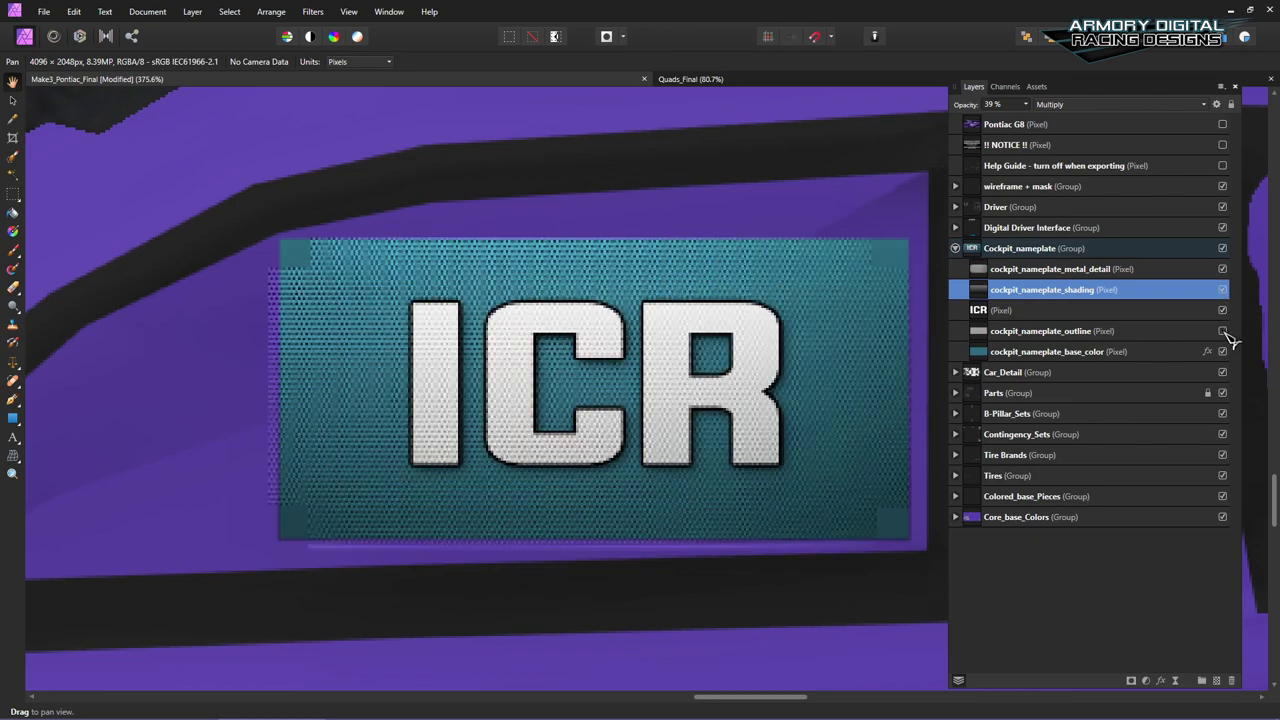
click(1223, 332)
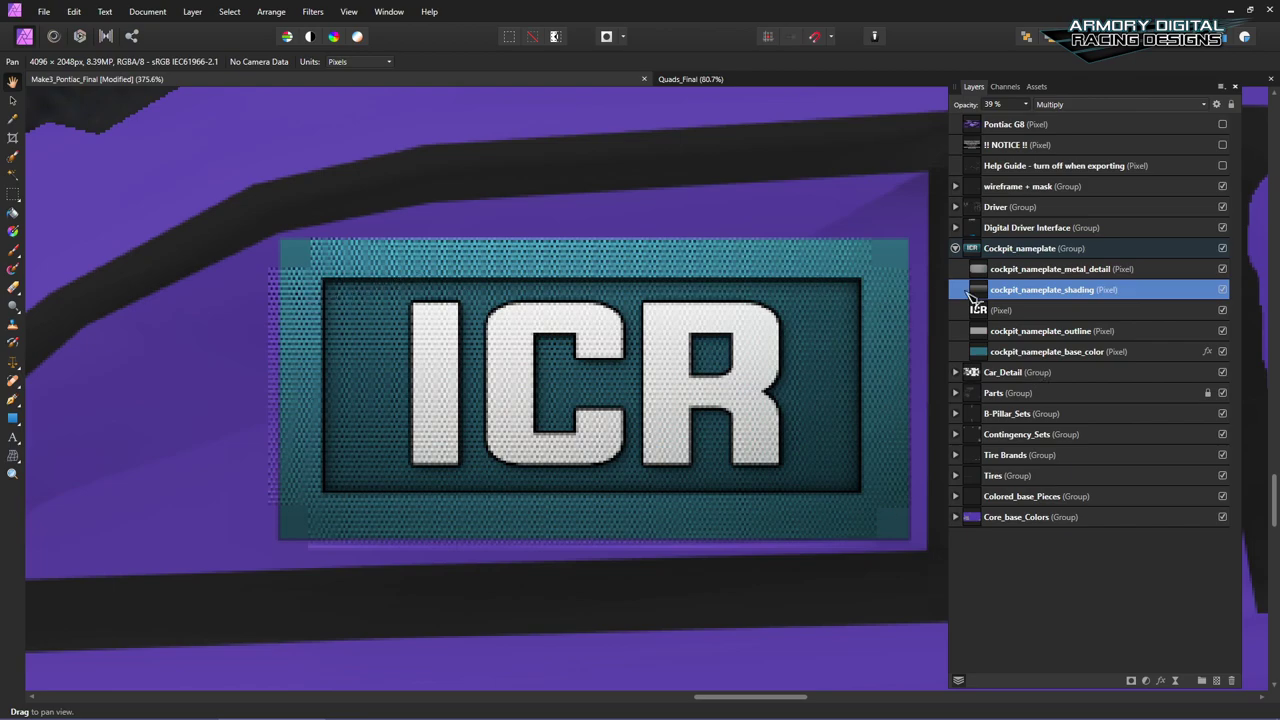
click(955, 186)
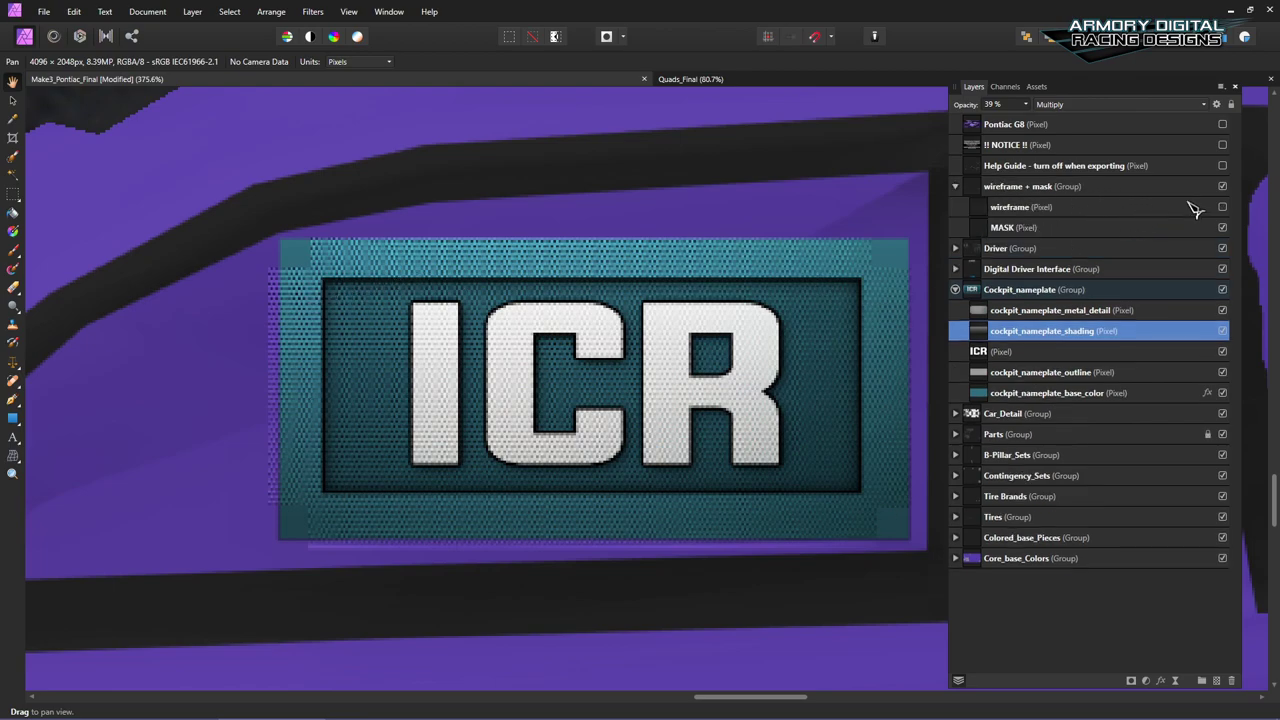
Step: Check the nameplate against the wireframe, then collapse Cockpit_nameplate and expand Car_Detail
click(1222, 207)
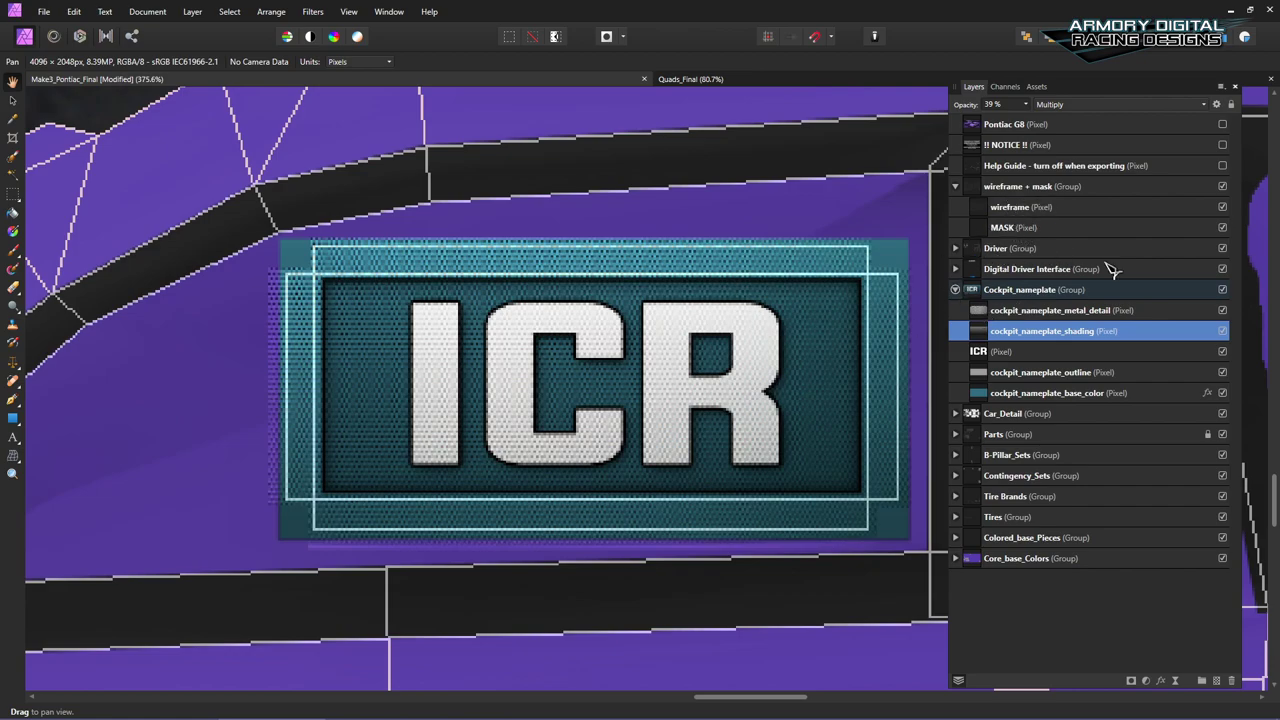
click(1222, 207)
click(955, 290)
scroll(635, 316, down, 5)
scroll(577, 338, down, 5)
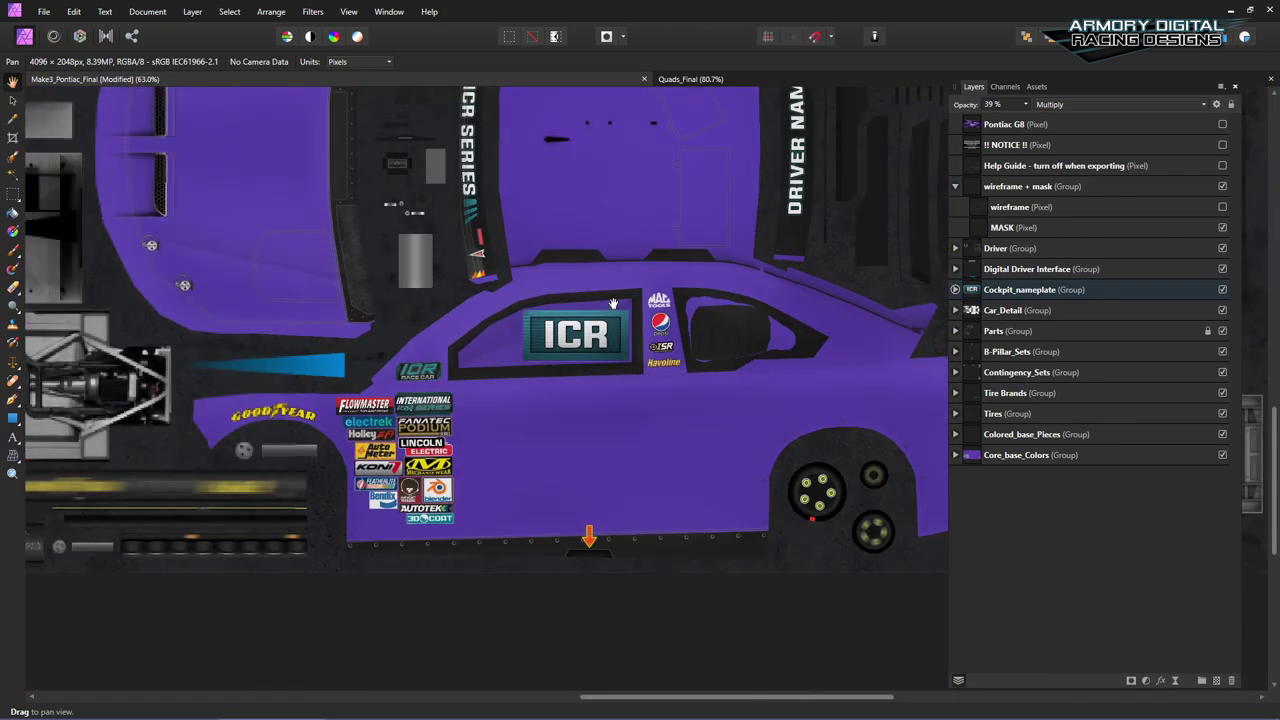
click(1005, 312)
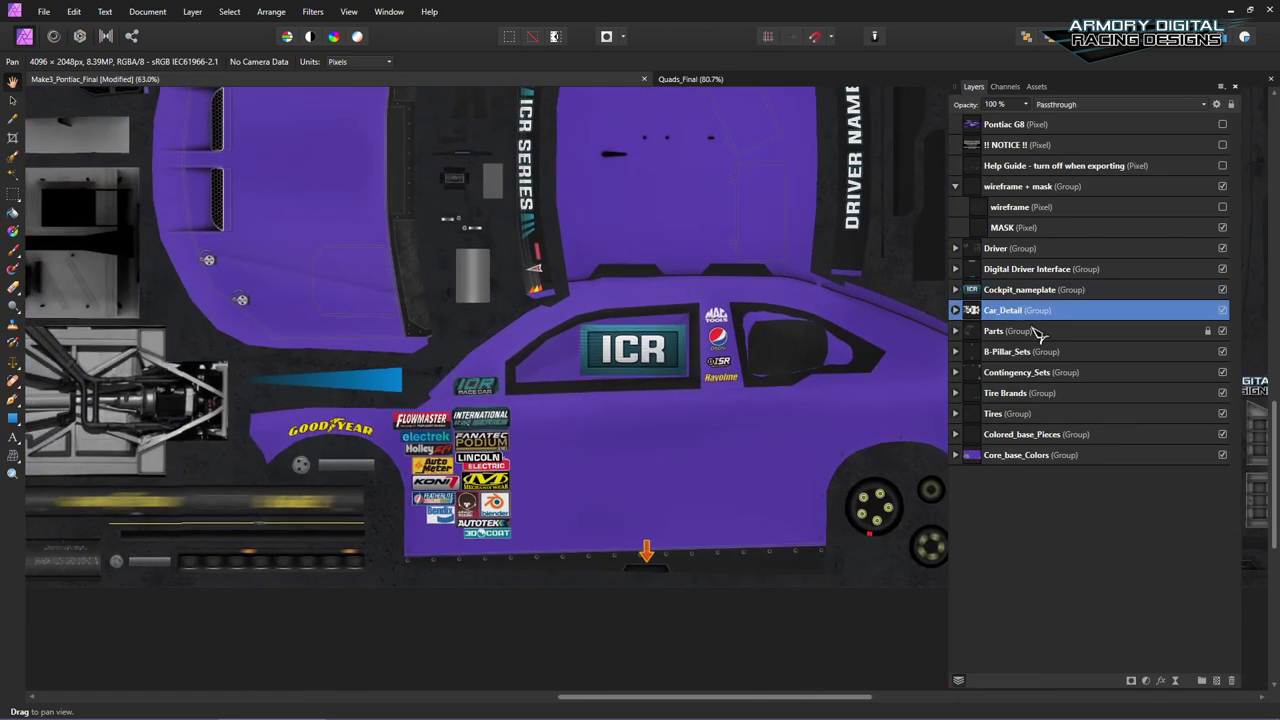
click(955, 311)
Step: Inspect Car_Detail's Highlights, Shading and hood_shading layers by selecting each in turn
scroll(690, 388, down, 4)
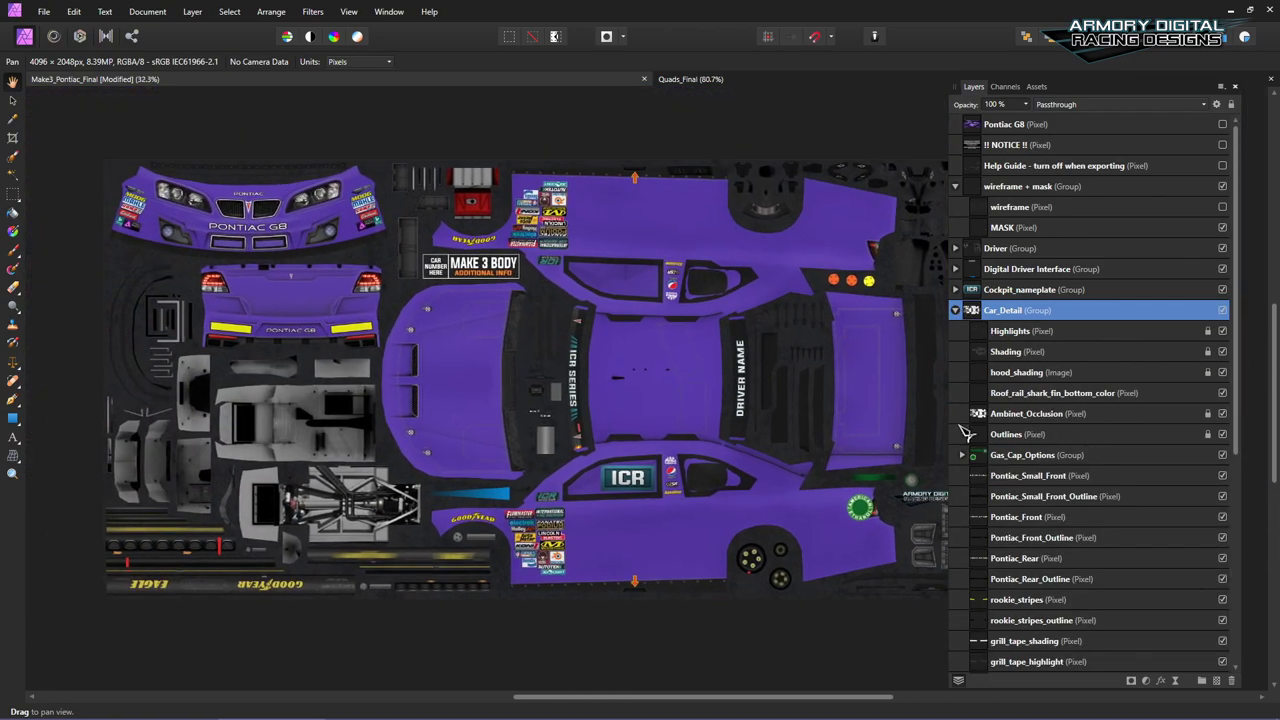
click(1072, 332)
click(1070, 352)
click(1078, 372)
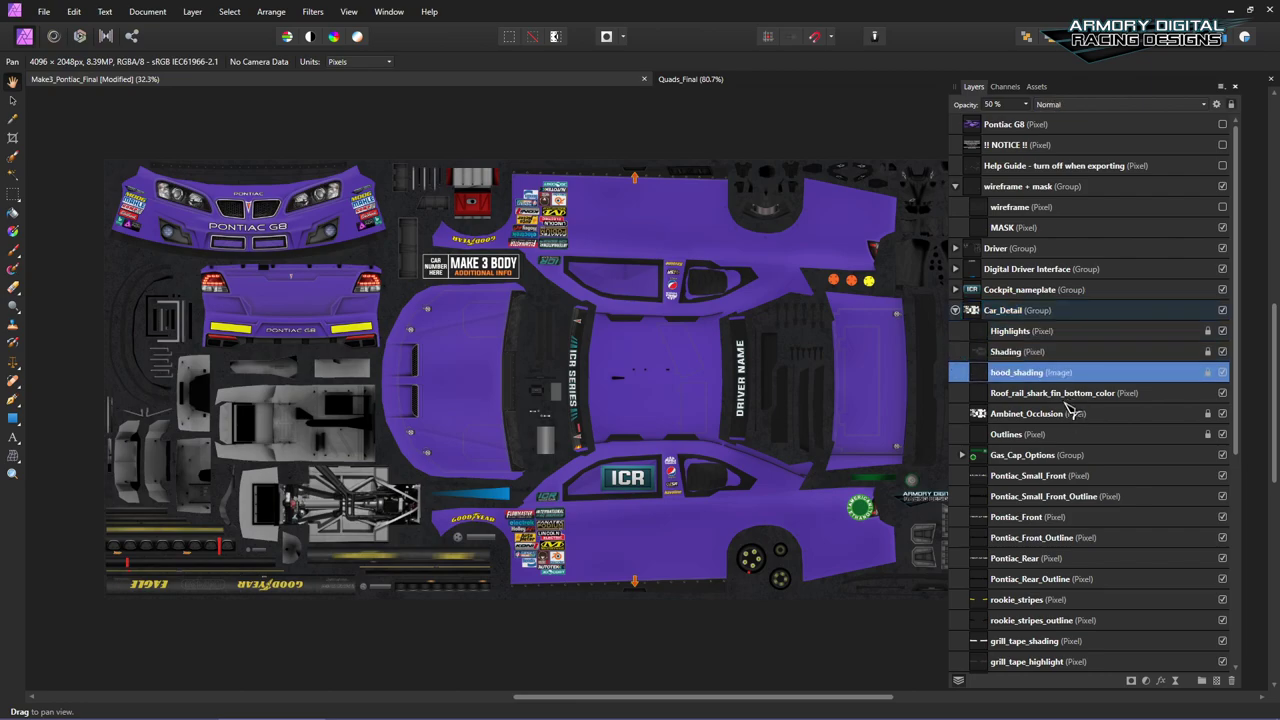
click(1032, 355)
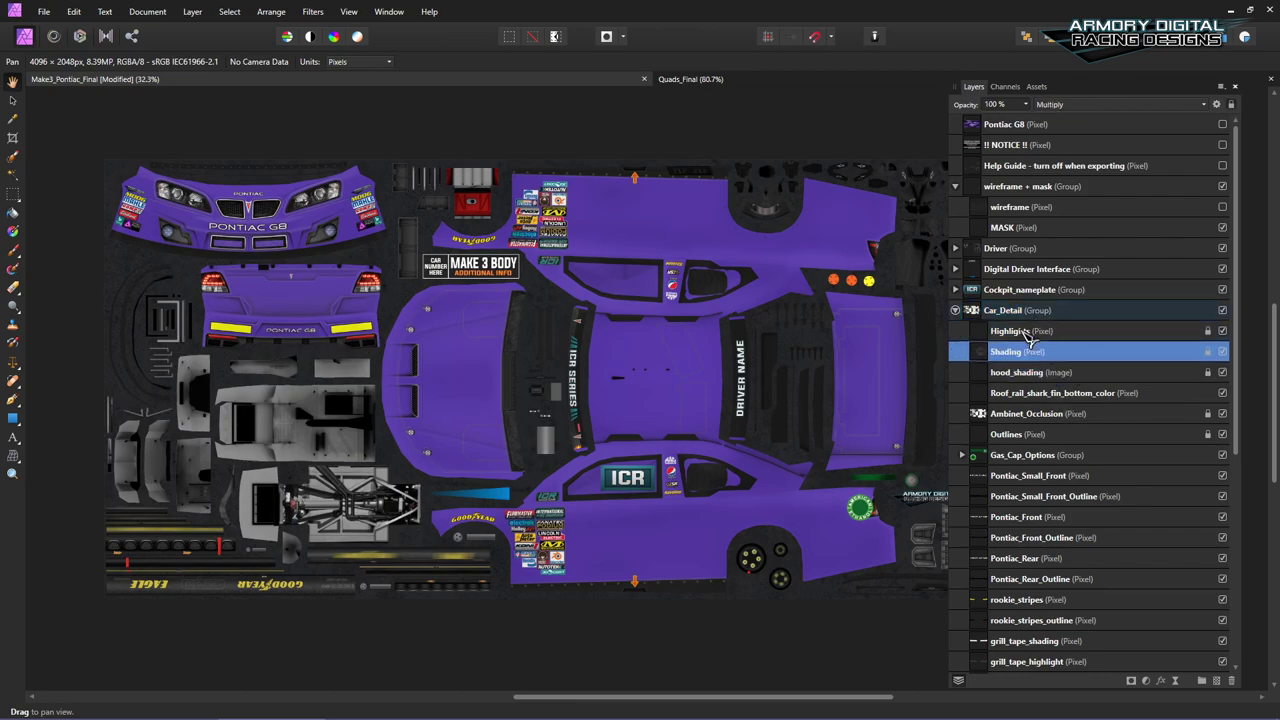
click(1027, 335)
click(1028, 353)
click(1035, 372)
click(1035, 334)
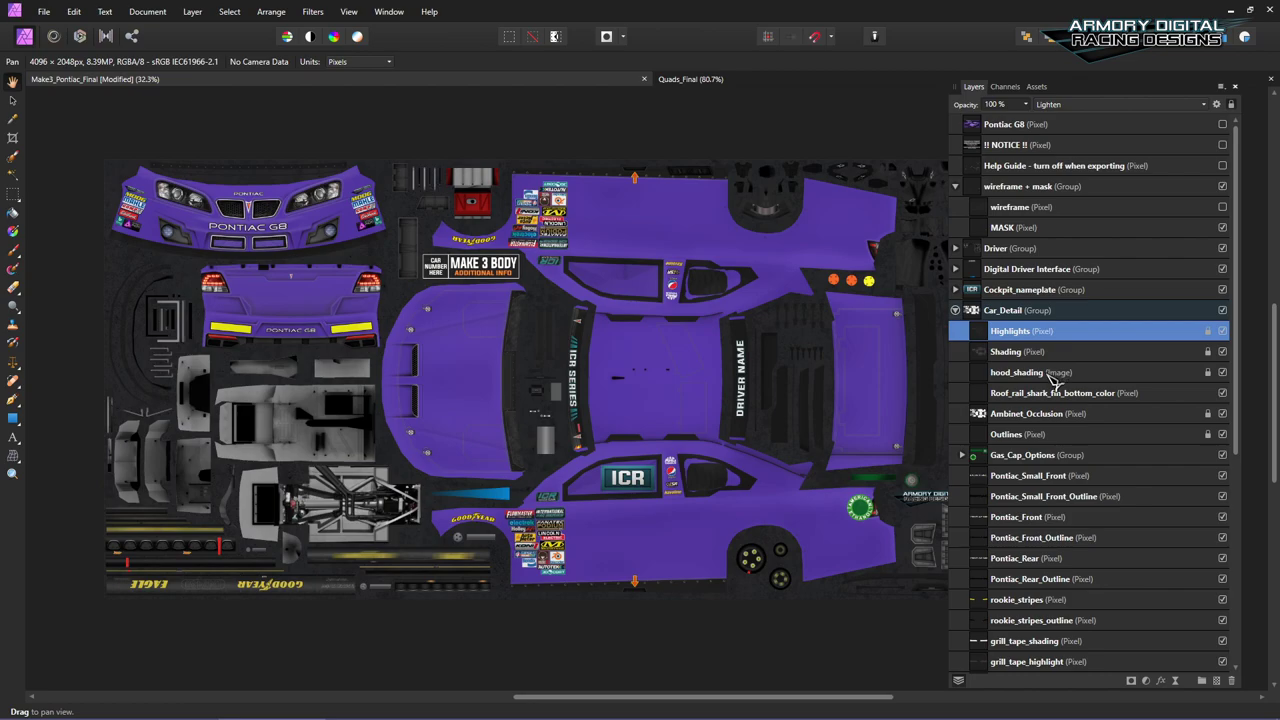
Step: Select the Outlines, Ambinet_Occlusion, hood_shading and Roof_rail_shark_fin_bottom_color layers along the car side
click(1070, 438)
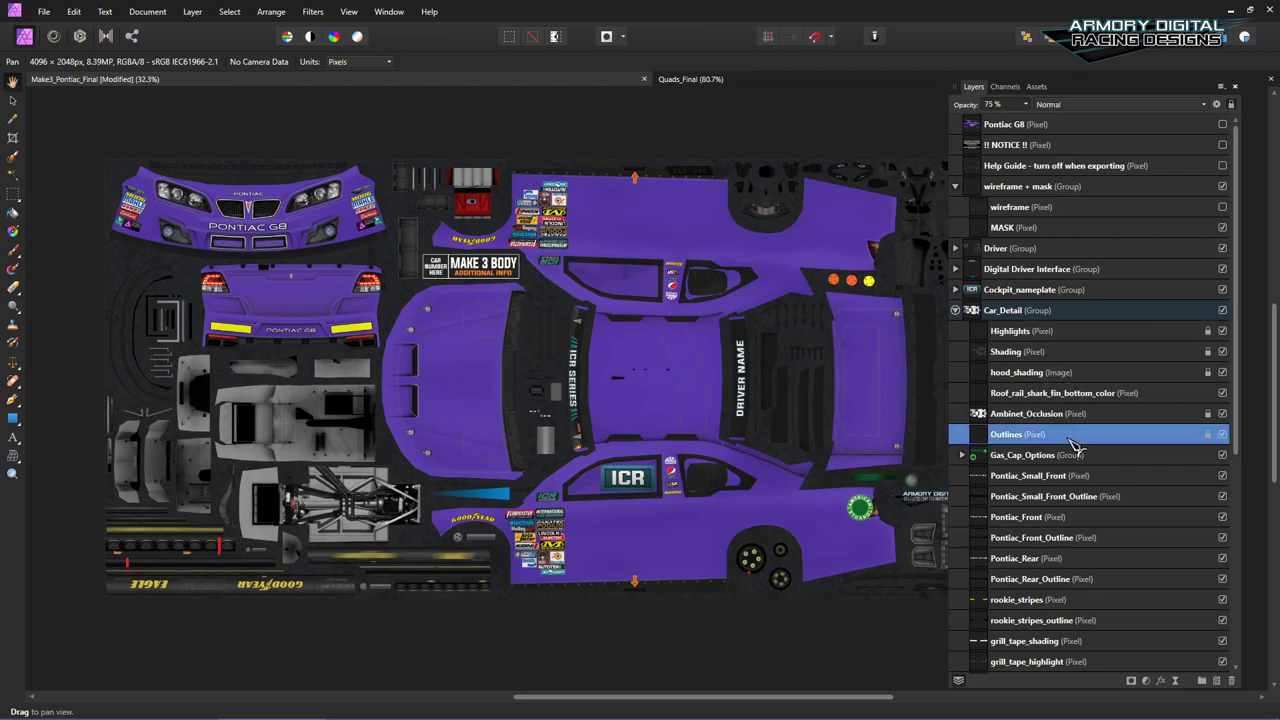
click(1048, 414)
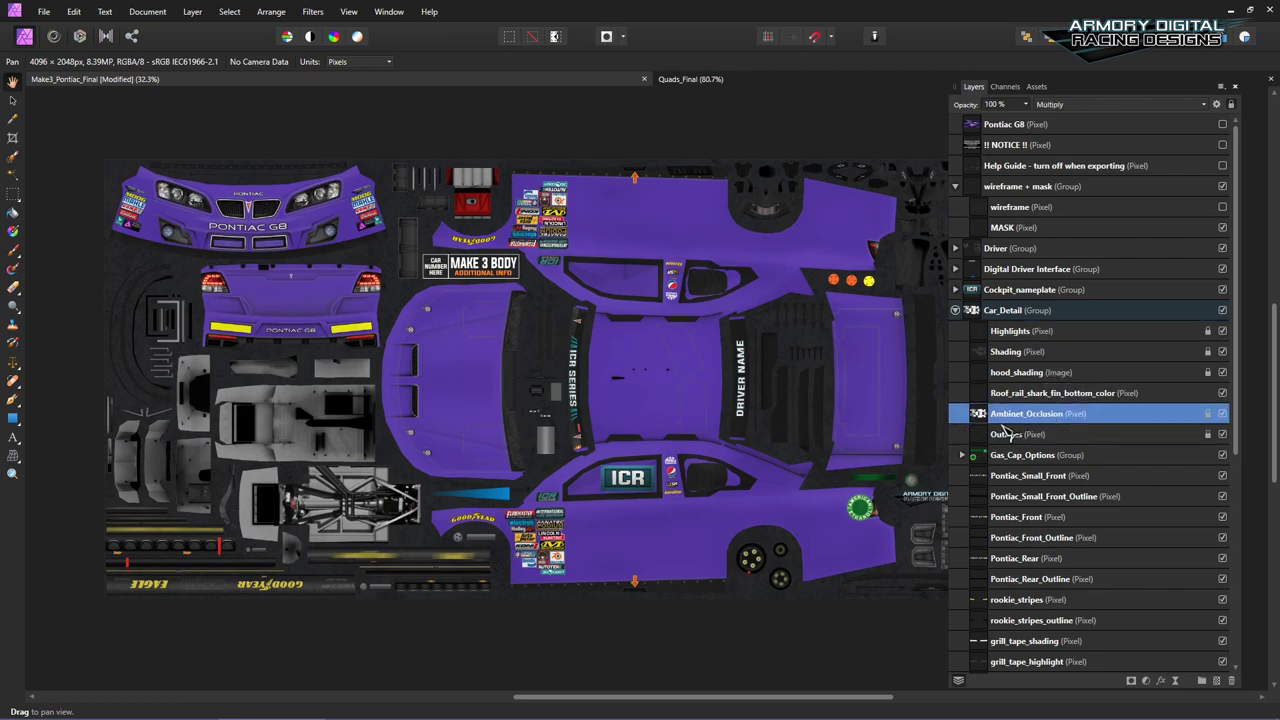
click(1035, 375)
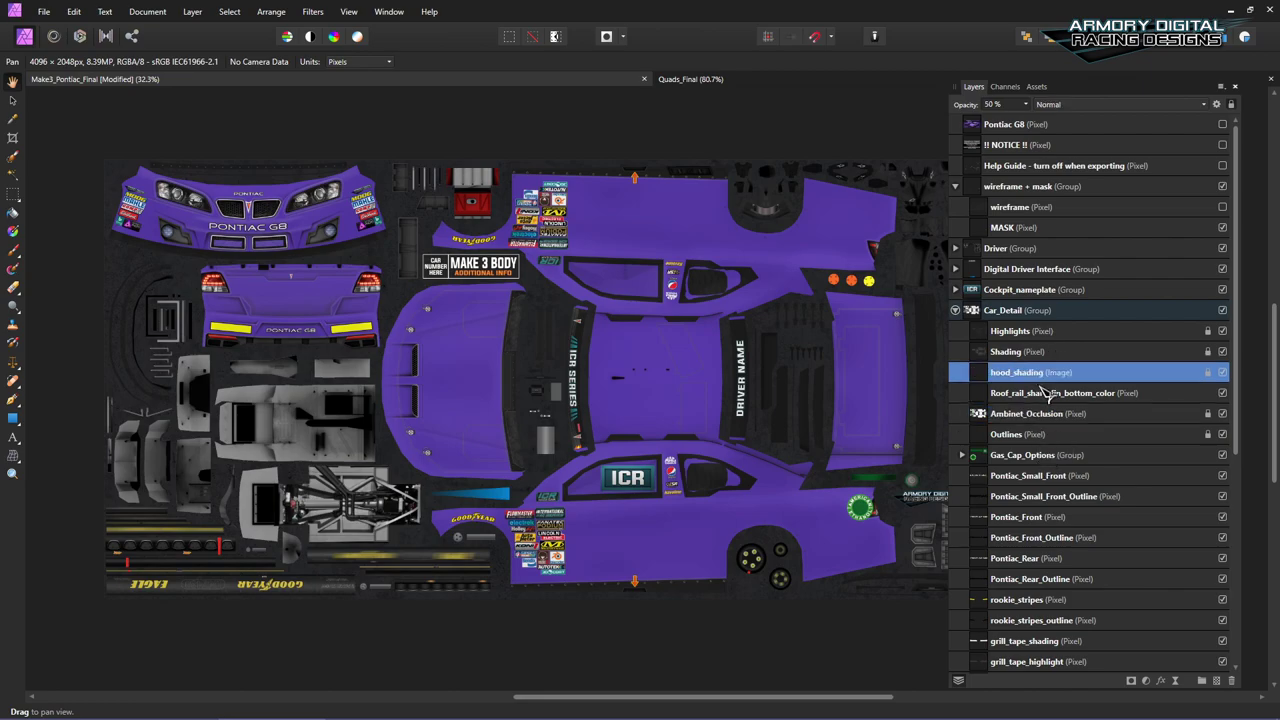
click(1035, 397)
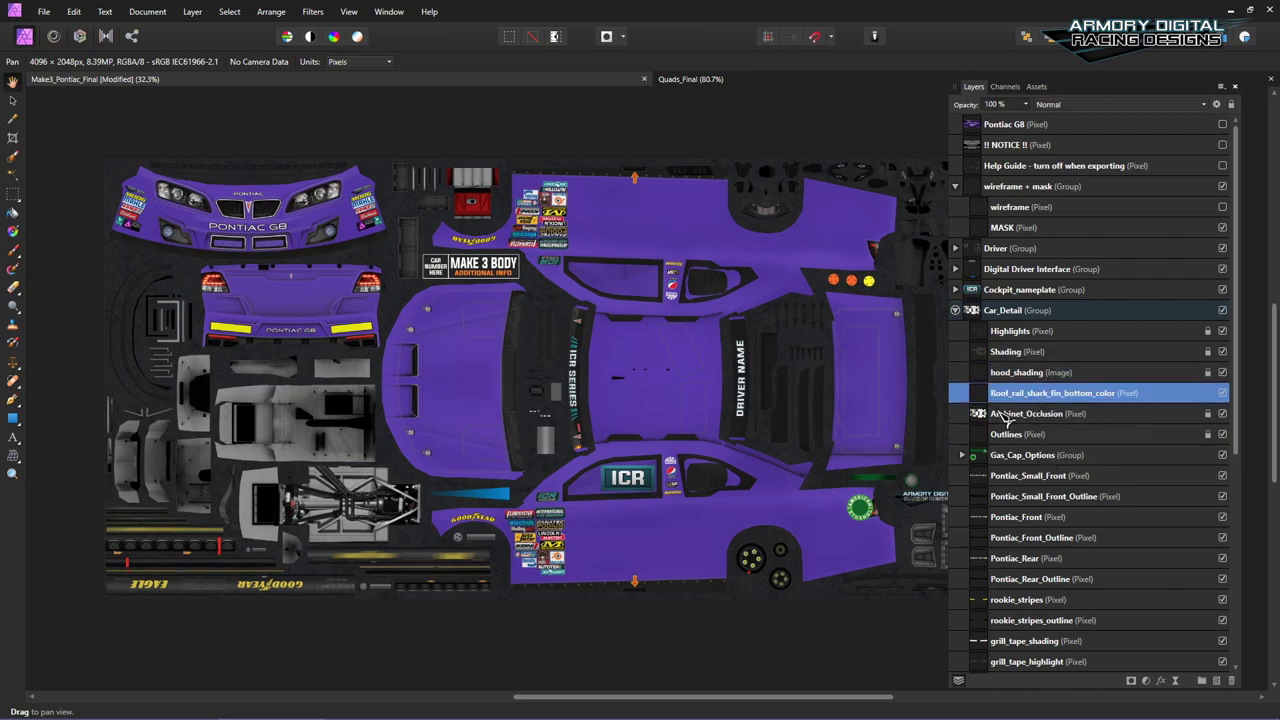
scroll(540, 520, up, 2)
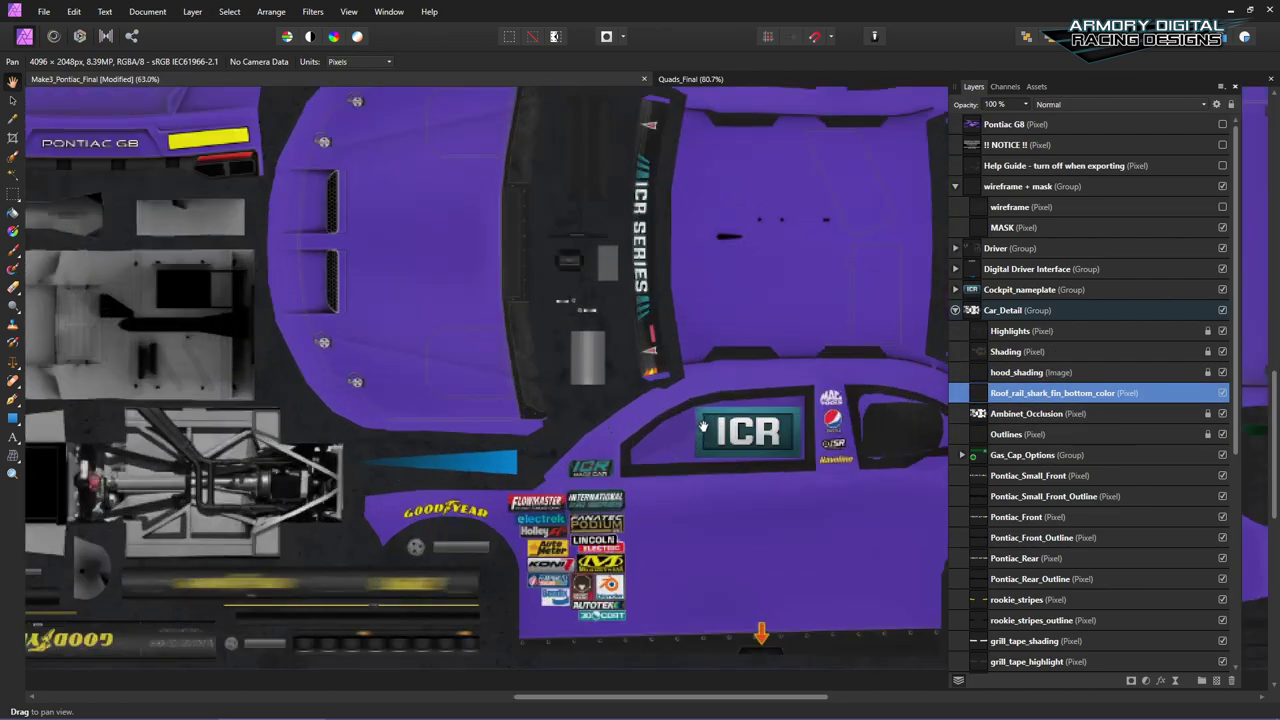
drag(703, 432, 597, 441)
scroll(586, 391, down, 5)
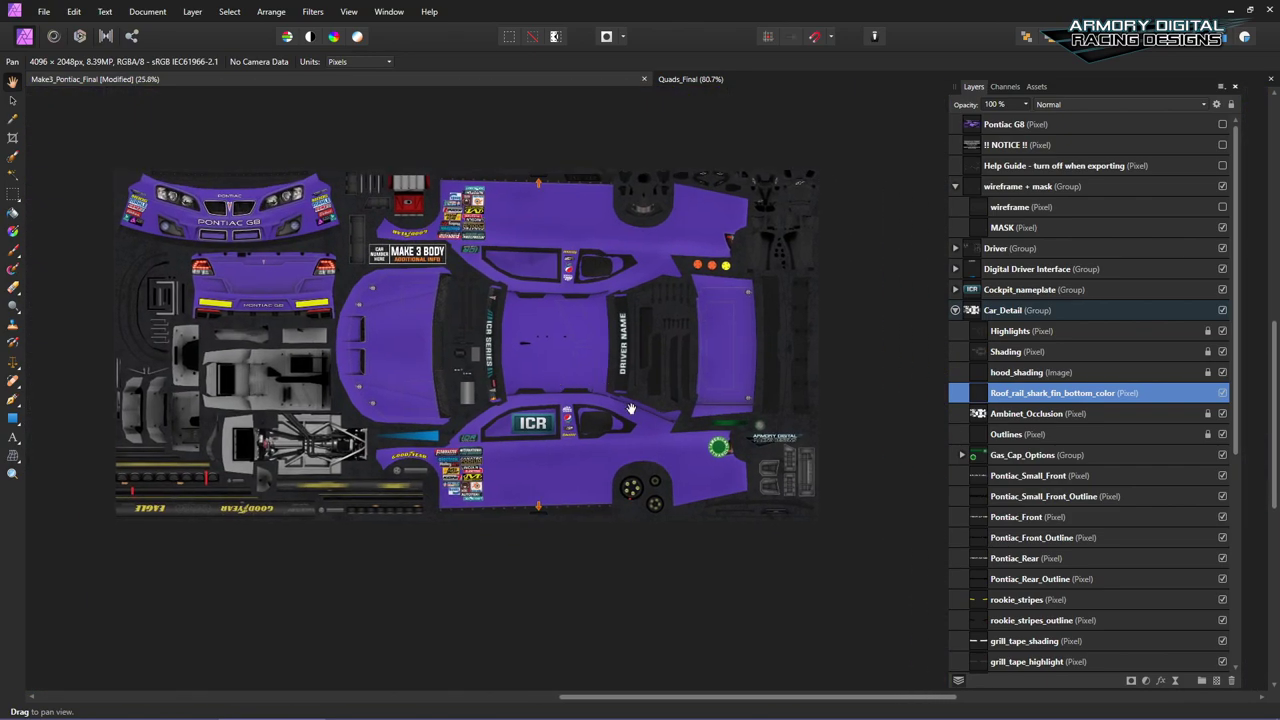
scroll(646, 351, up, 8)
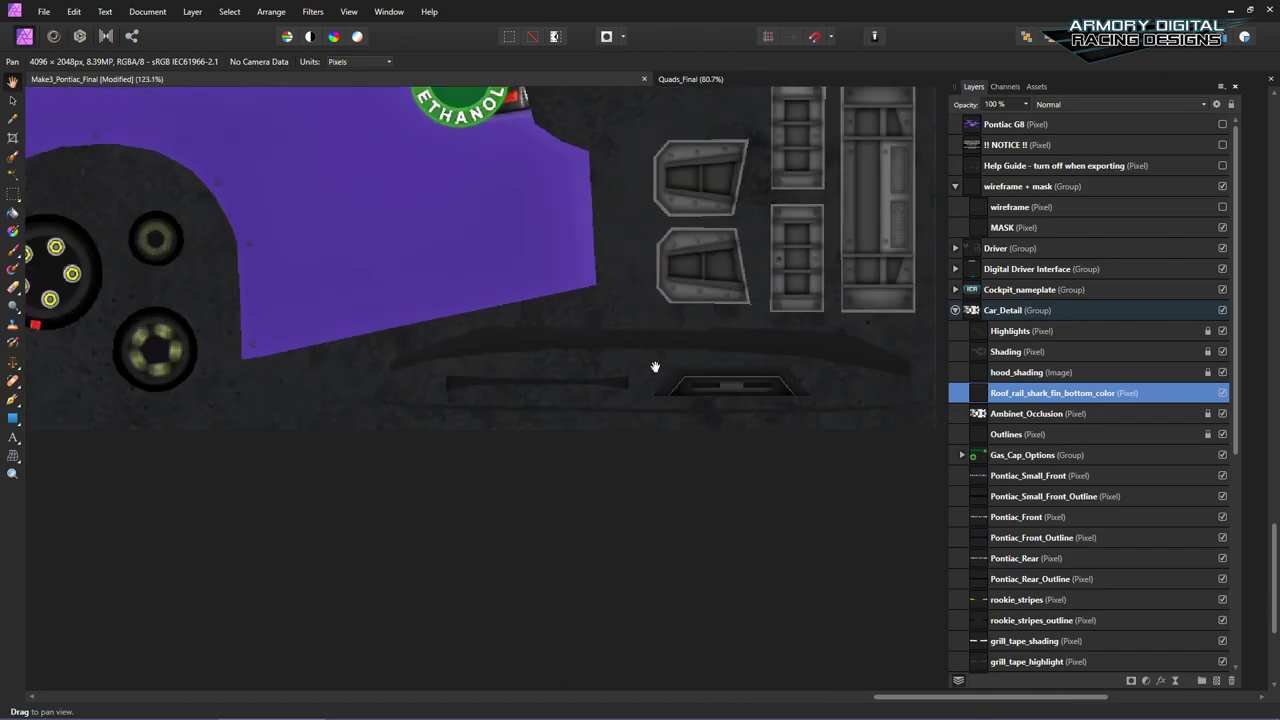
scroll(593, 357, down, 5)
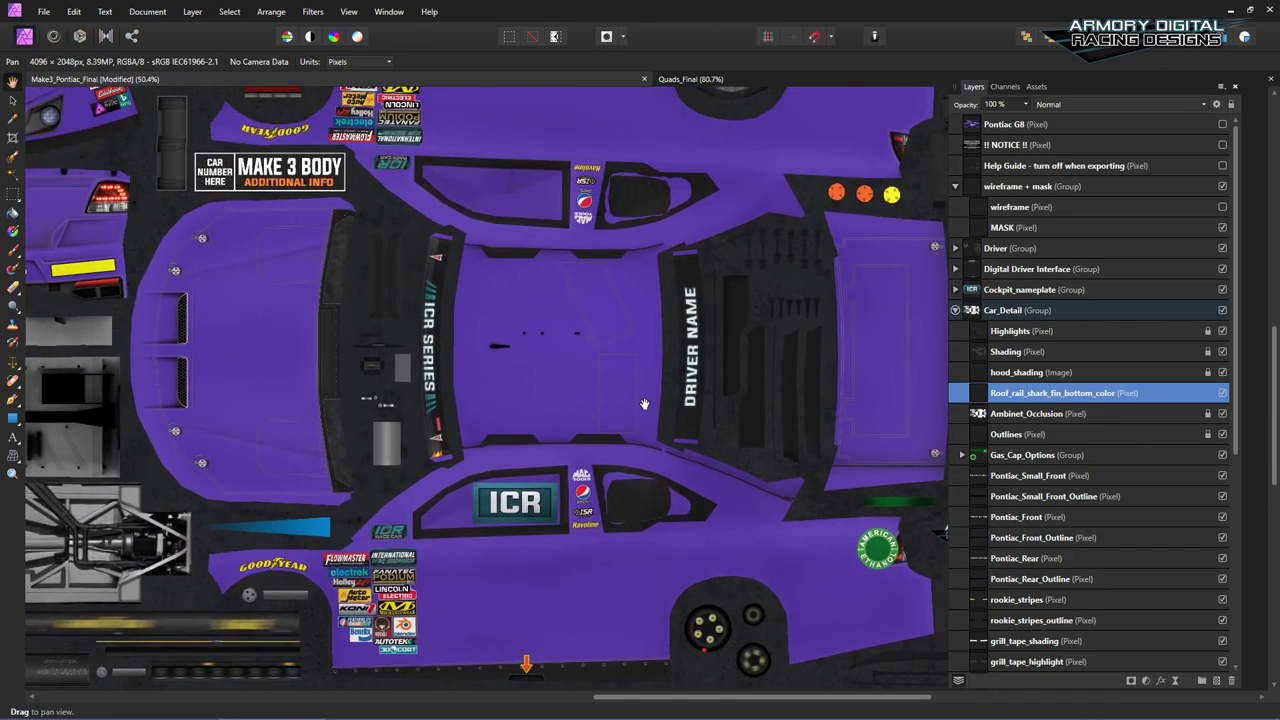
drag(936, 660, 704, 530)
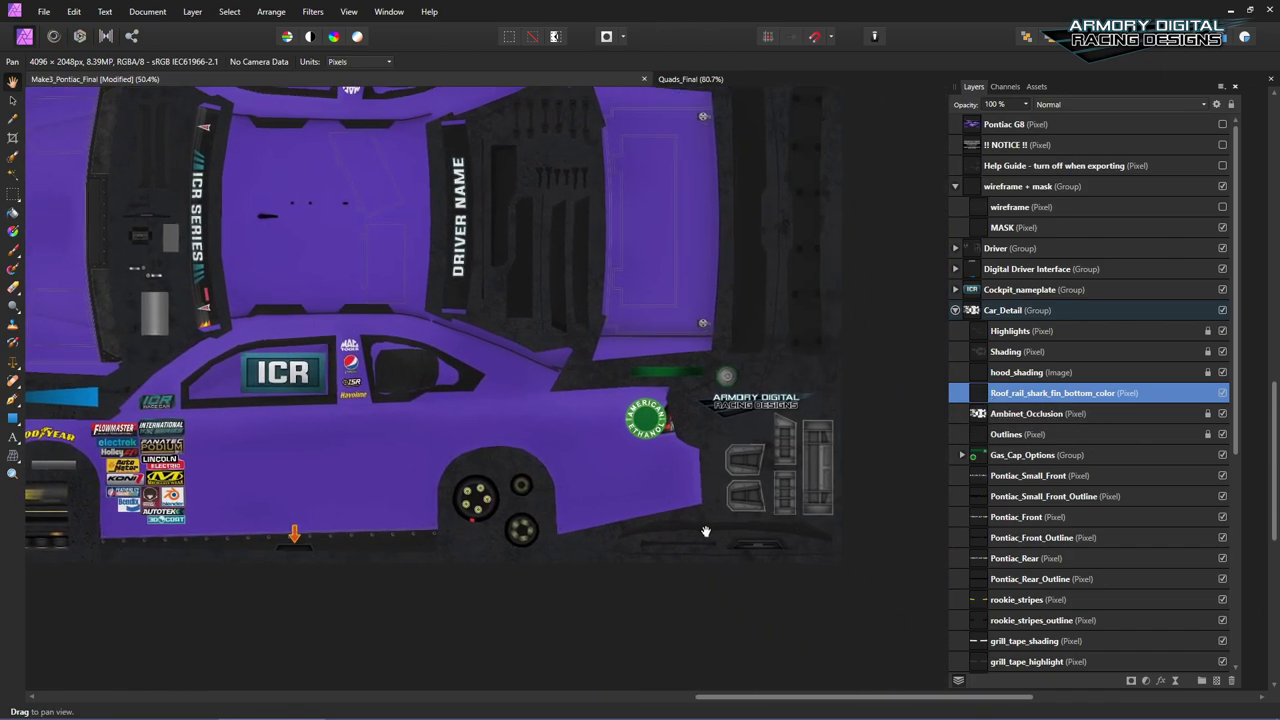
drag(530, 429, 805, 599)
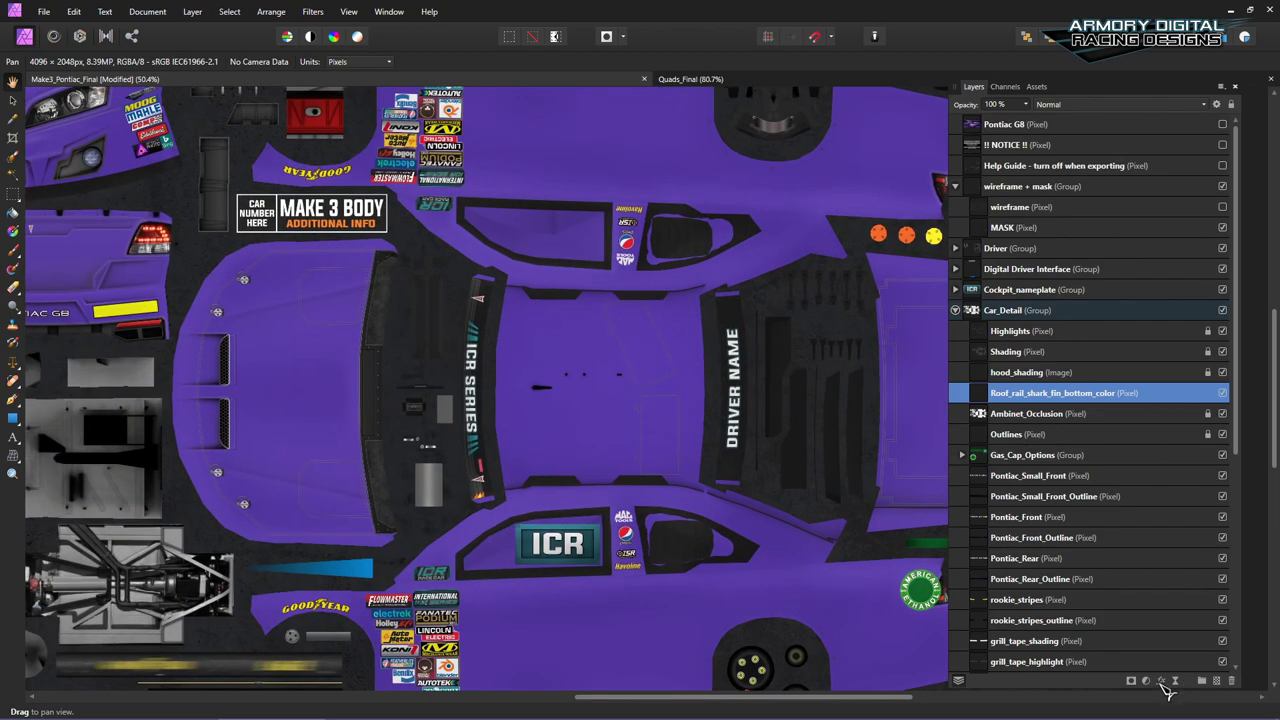
drag(785, 540, 545, 400)
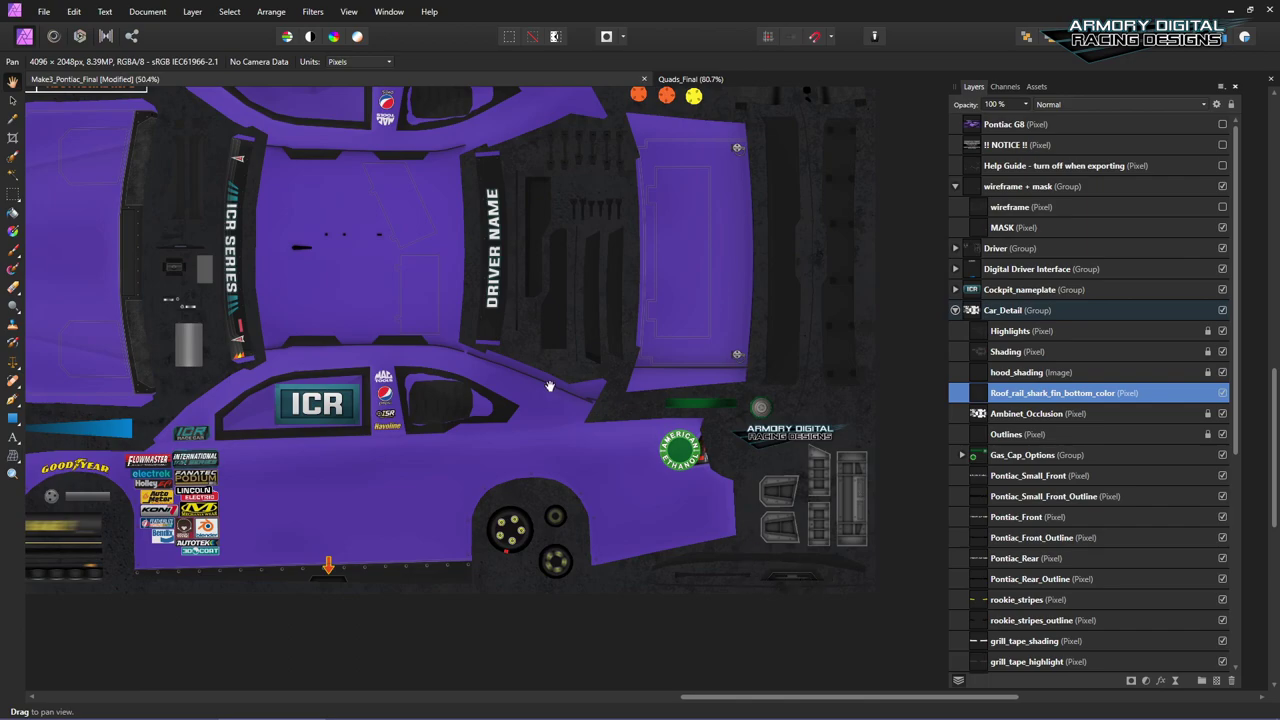
drag(386, 279, 621, 381)
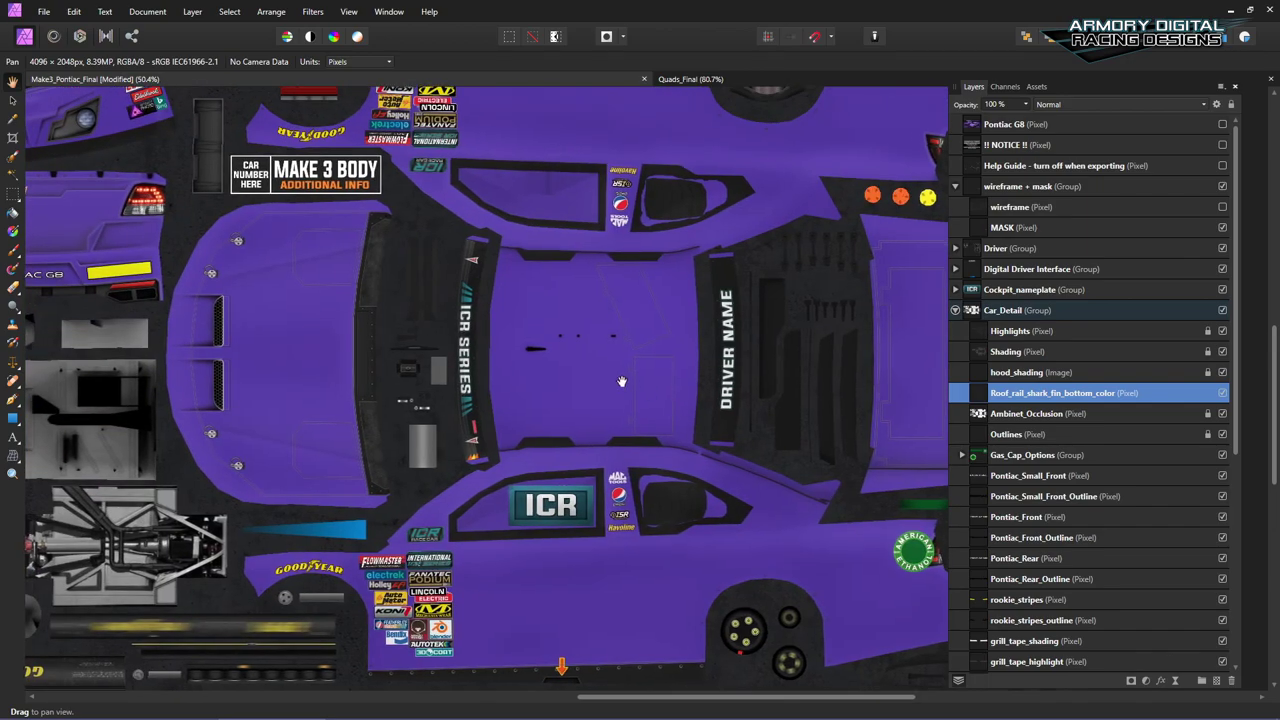
Step: Apply a lime Color Overlay to Roof_rail_shark_fin_bottom_color and close Layer Effects
click(1161, 681)
click(742, 417)
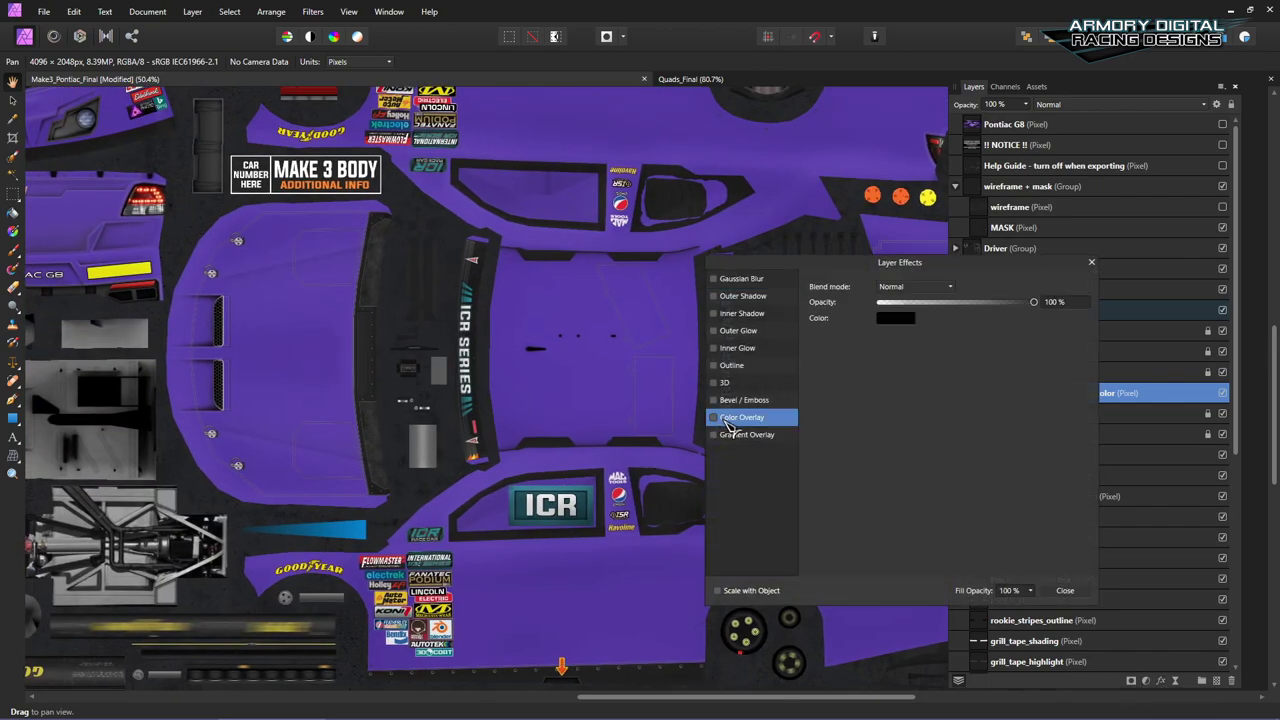
click(895, 317)
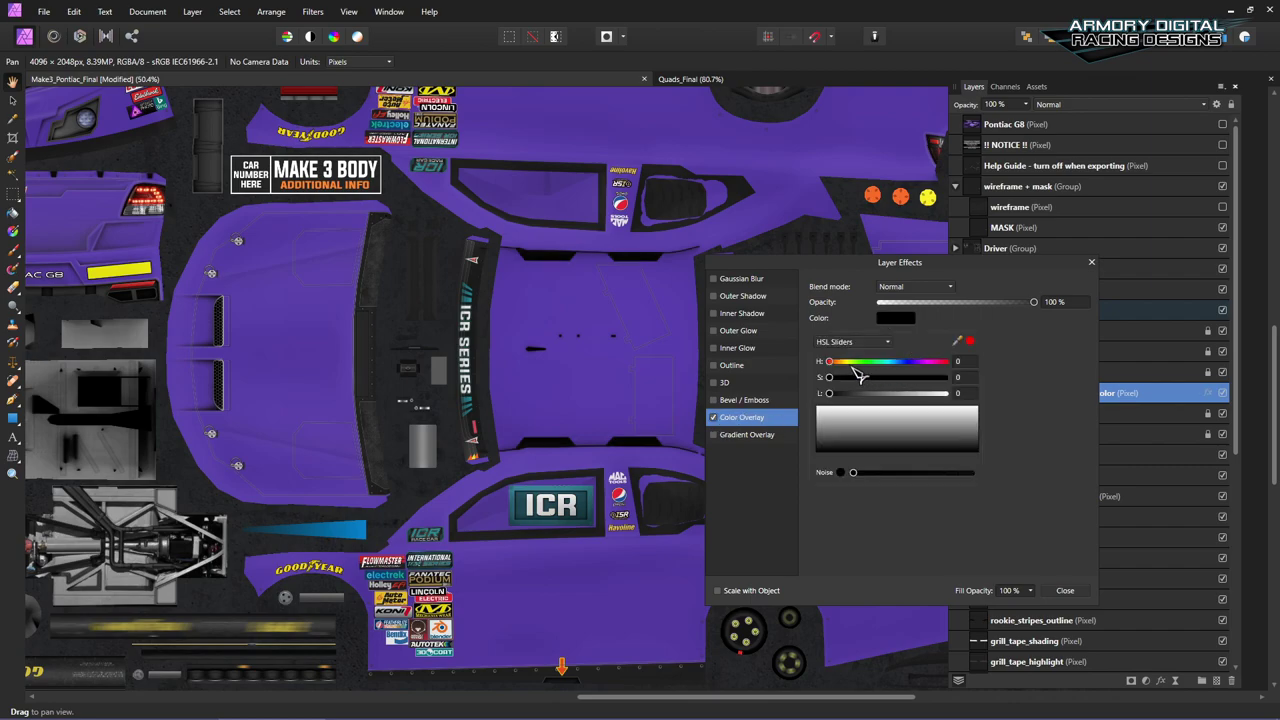
drag(829, 393, 940, 393)
scroll(630, 487, down, 3)
scroll(630, 487, right, 8)
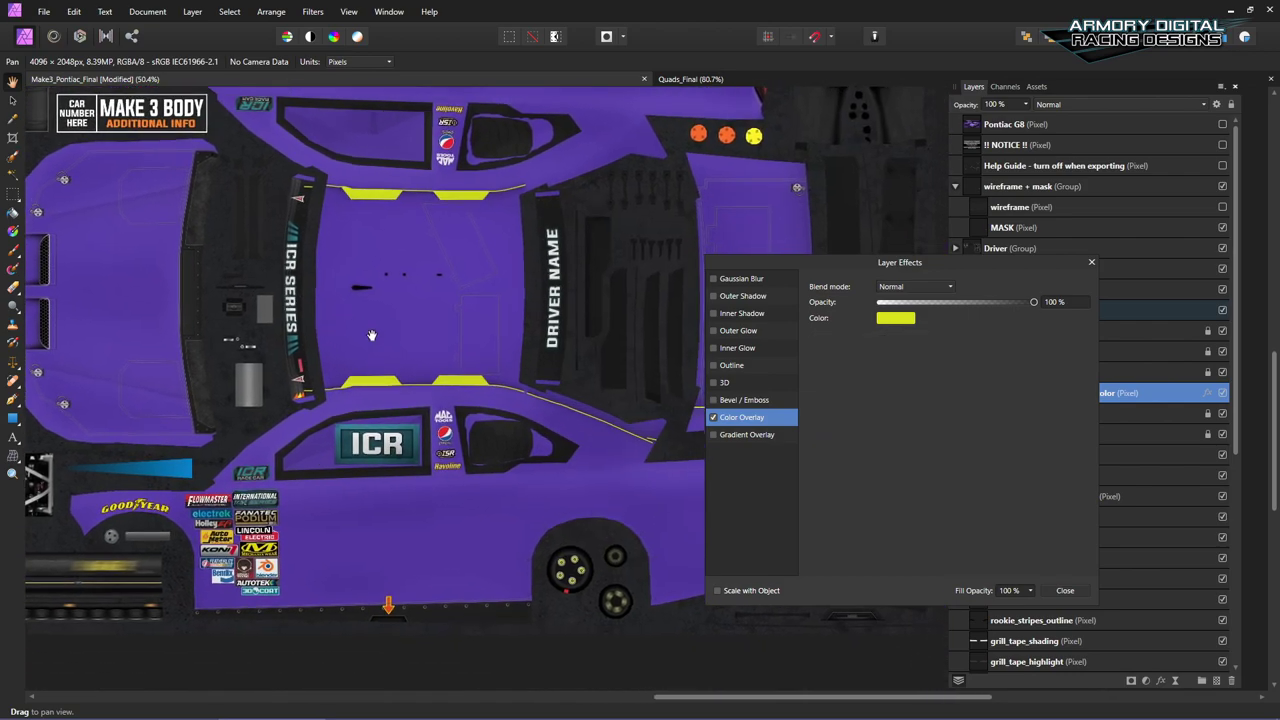
scroll(629, 487, up, 3)
scroll(629, 487, left, 8)
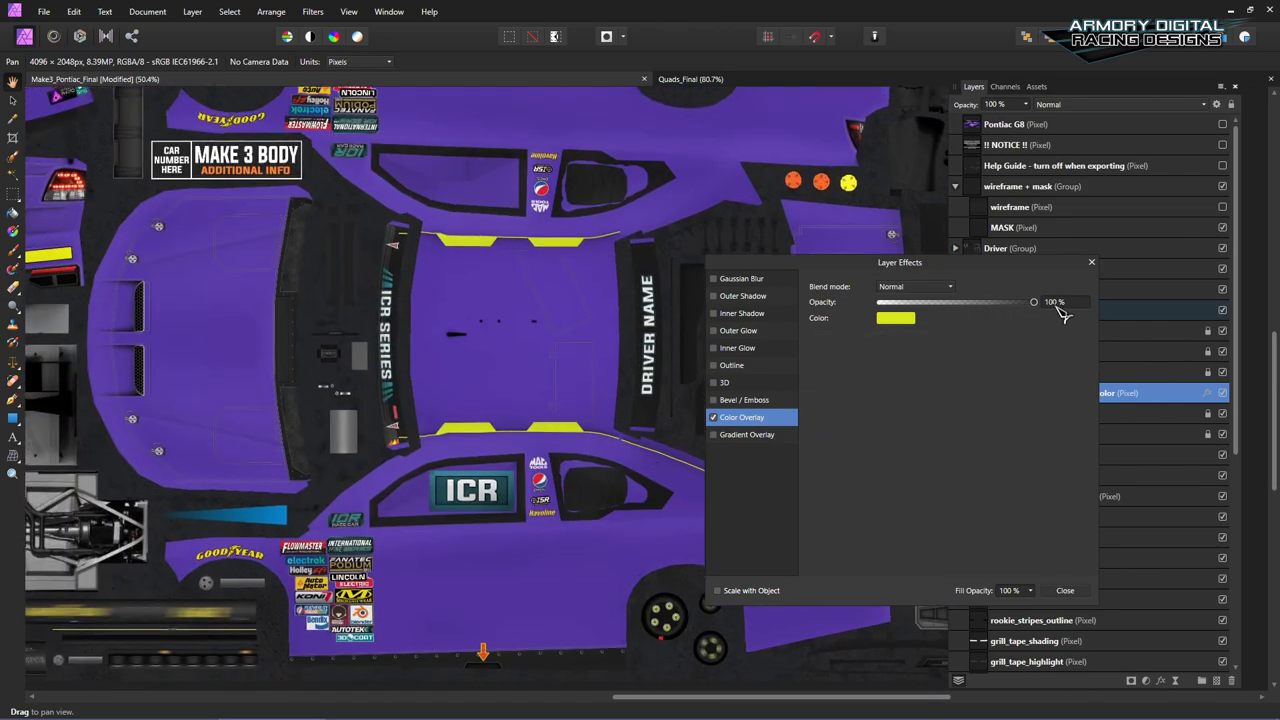
click(1091, 262)
Step: Zoom and pan the view to centre the roof rail stripes
scroll(648, 370, down, 3)
scroll(648, 370, up, 2)
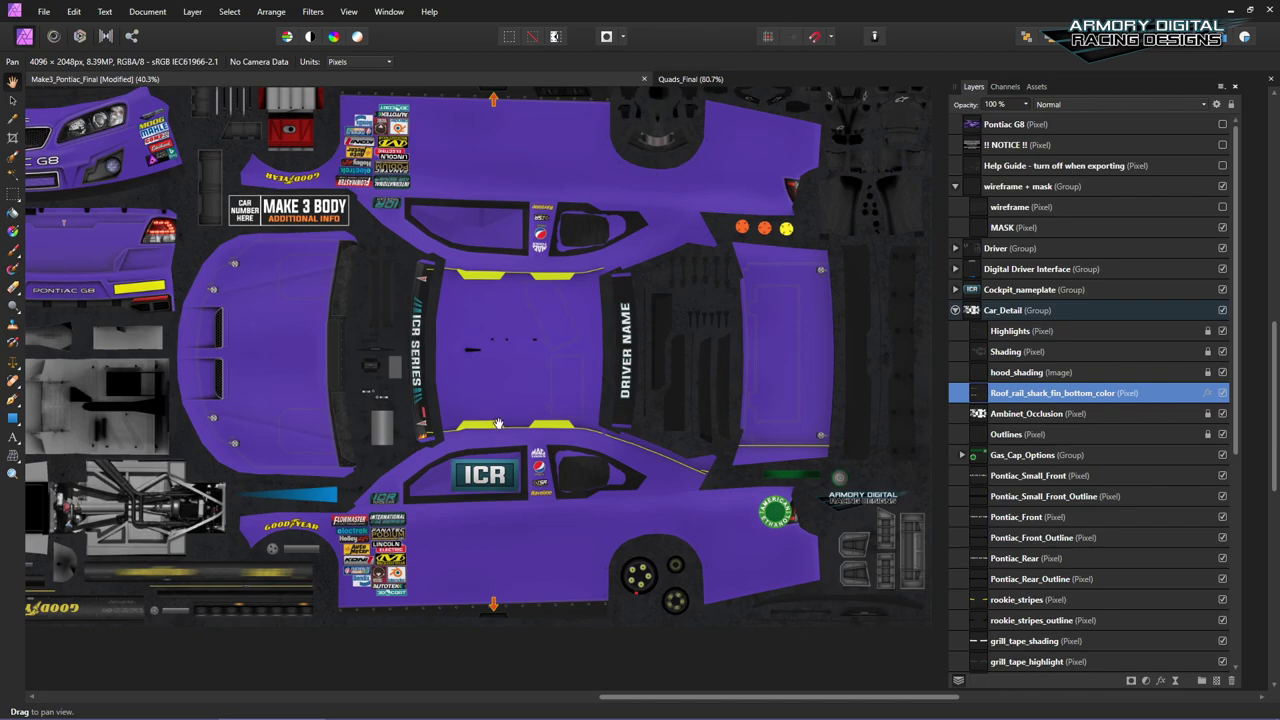
scroll(617, 291, down, 2)
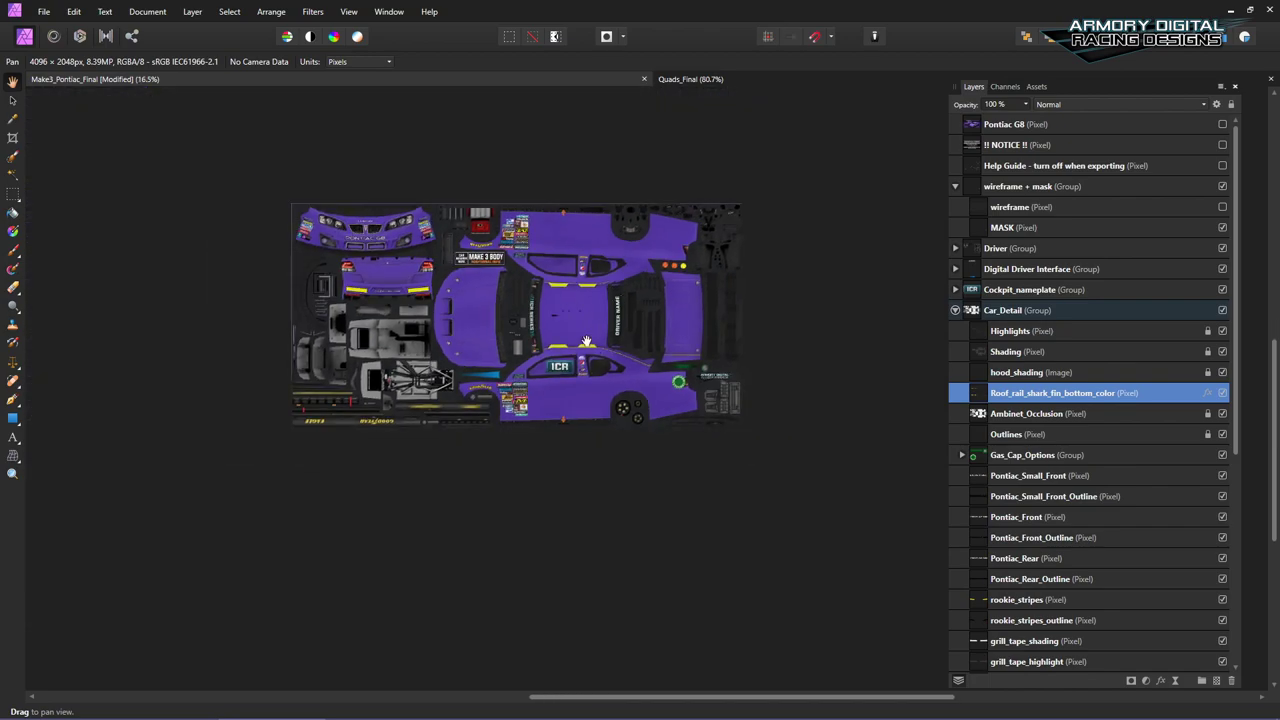
scroll(473, 460, up, 5)
drag(879, 470, 787, 445)
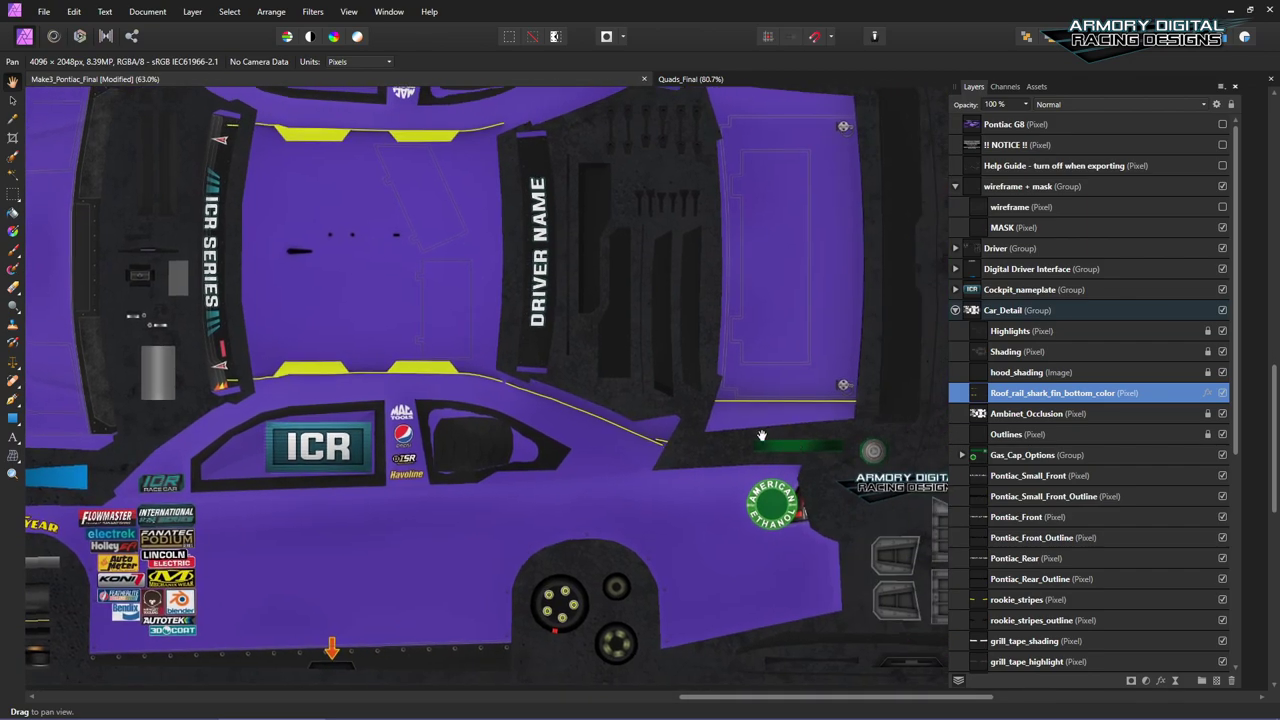
drag(743, 383, 851, 277)
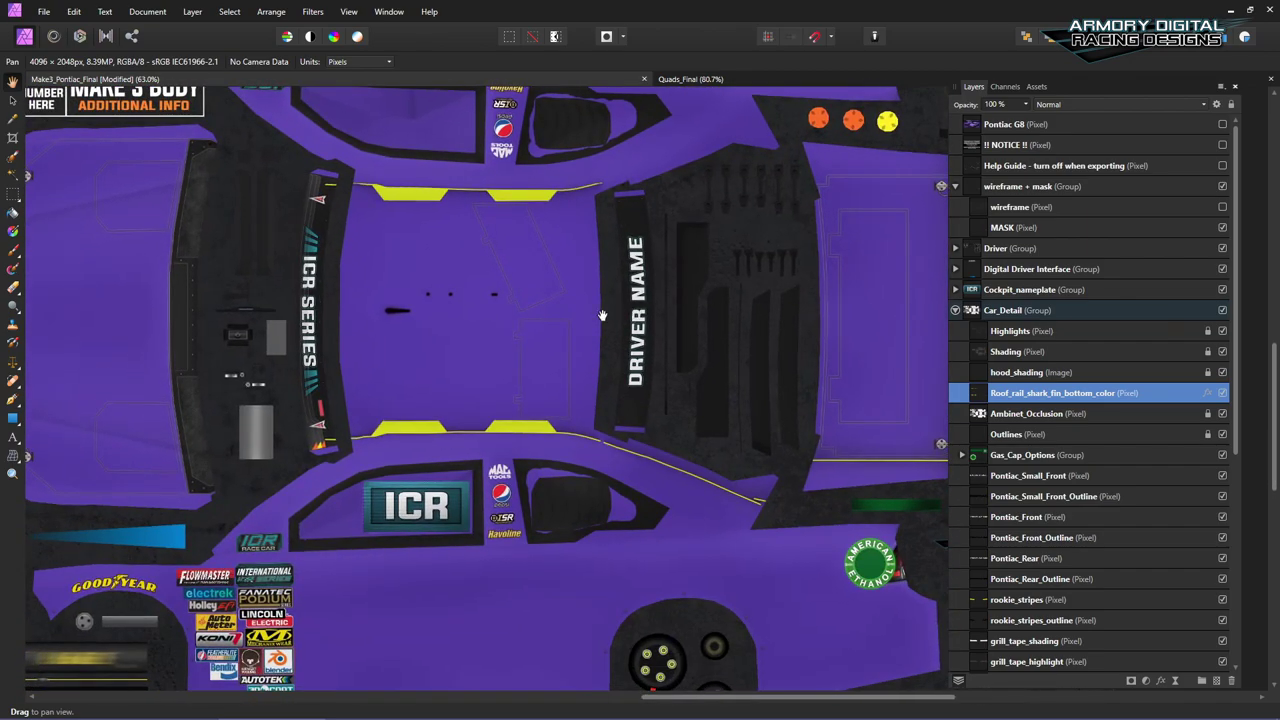
drag(604, 314, 721, 301)
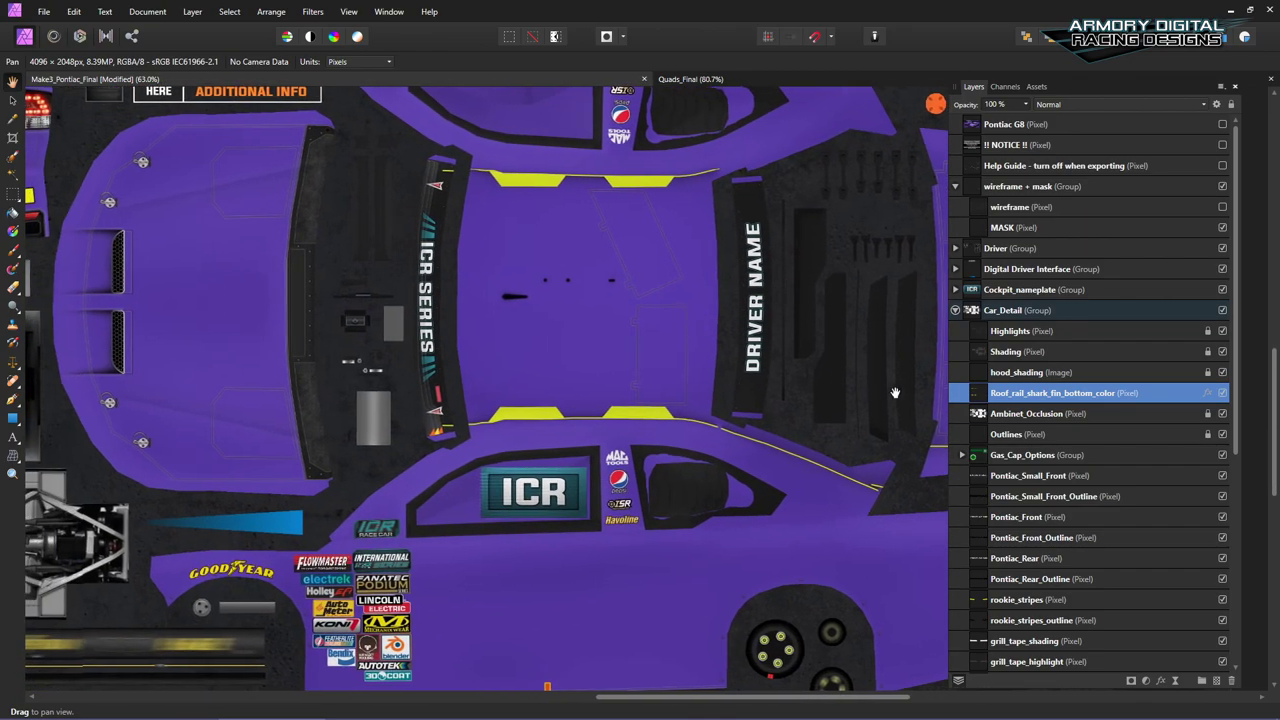
Step: Untick the roof rail layer's yellow Color Overlay so the stripes return to purple
click(1216, 398)
click(726, 430)
click(1080, 585)
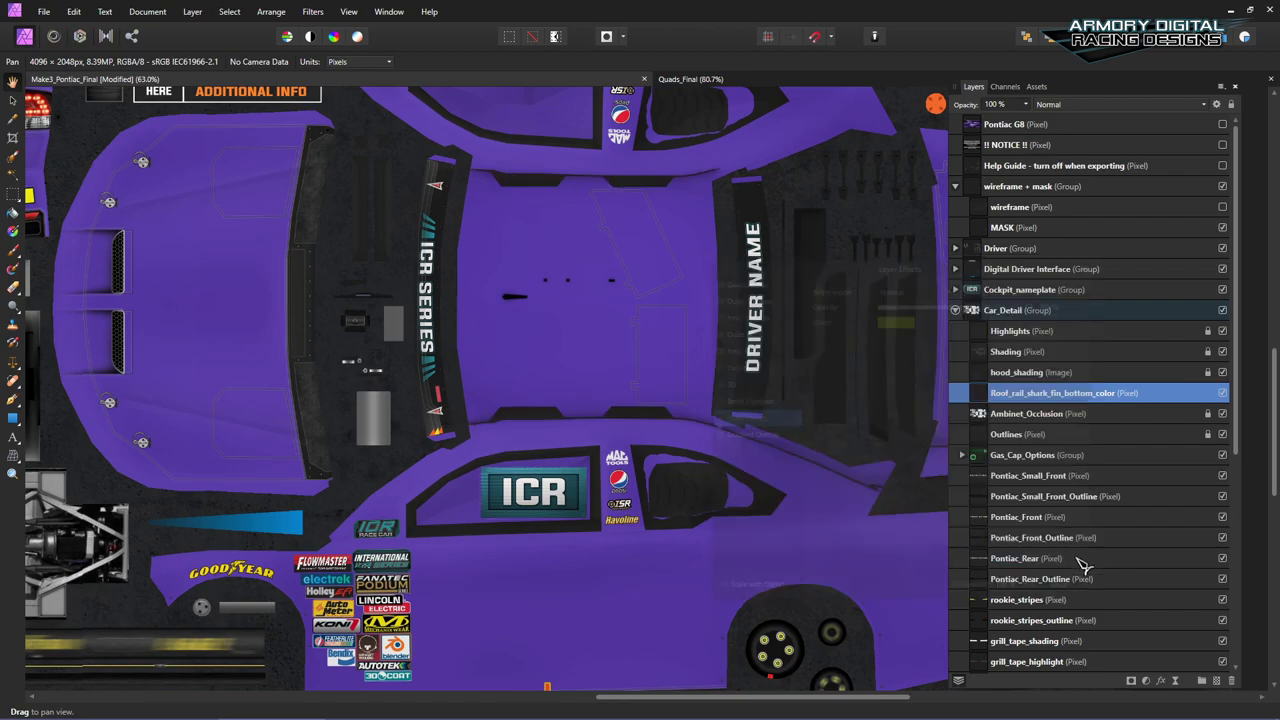
scroll(1046, 390, down, 4)
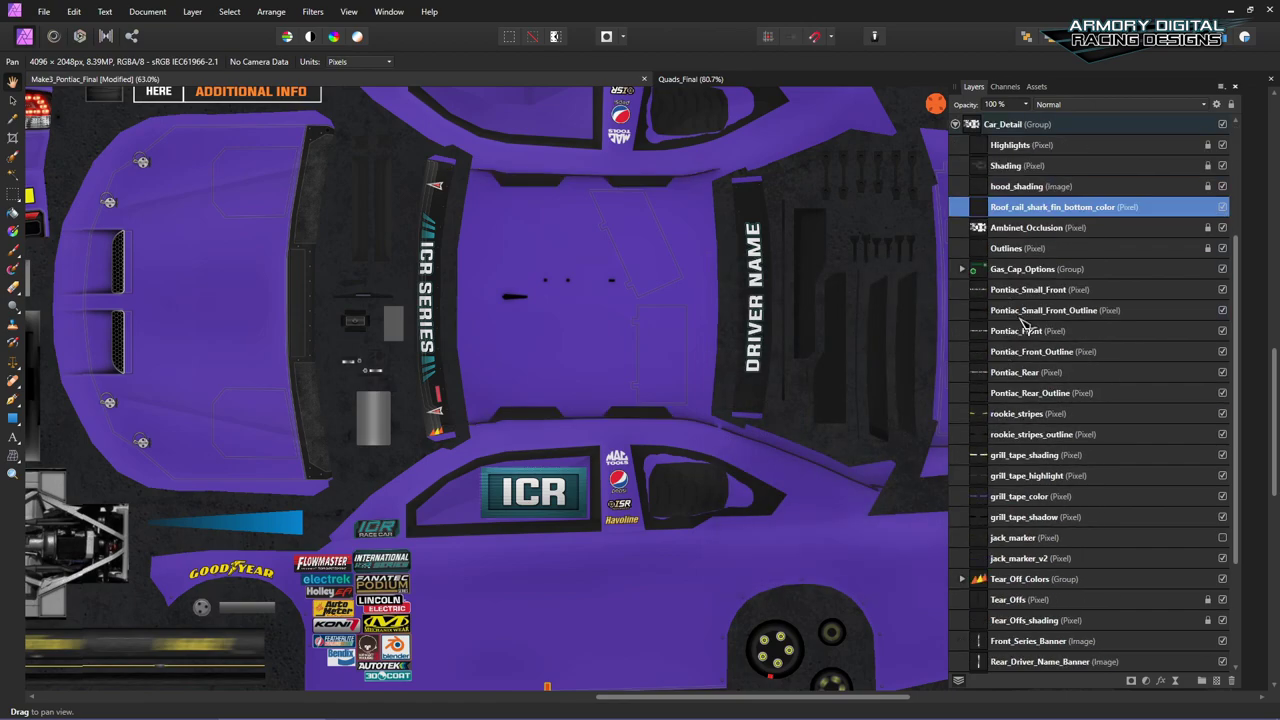
click(1030, 270)
Step: Expand Gas_Cap_Options and zoom and pan onto the American Ethanol gas cap
scroll(577, 346, up, 5)
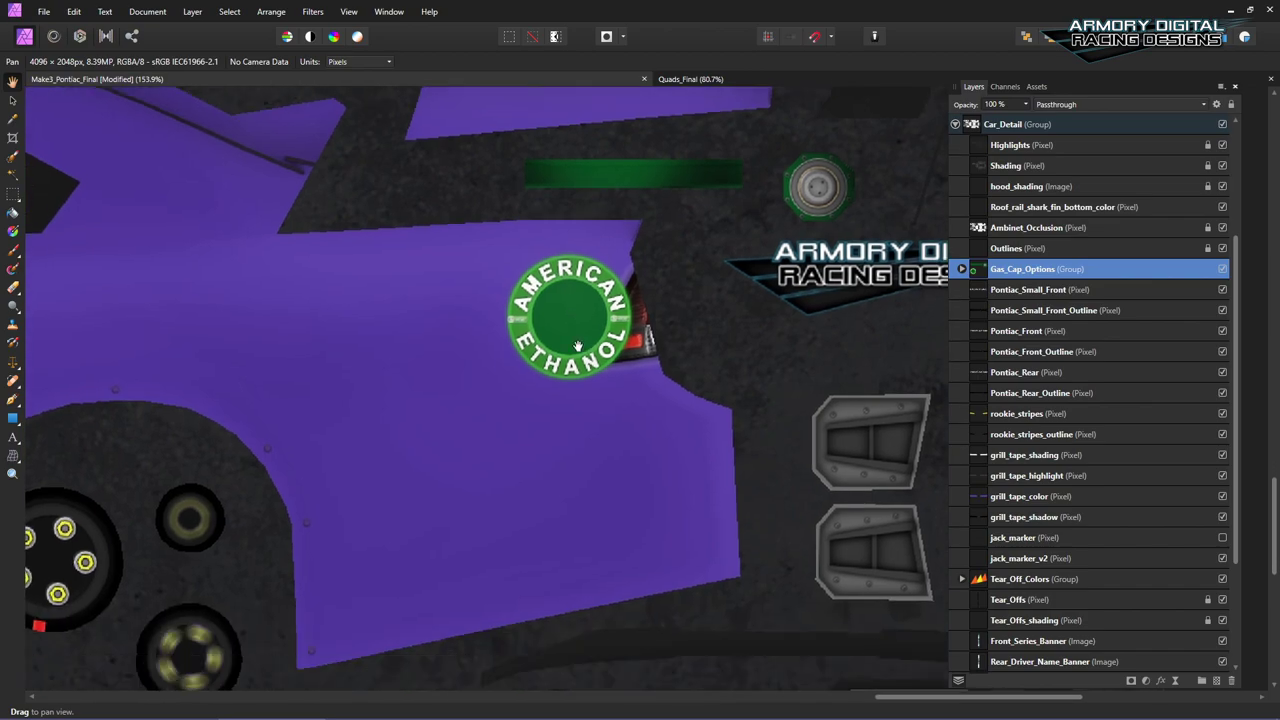
click(962, 269)
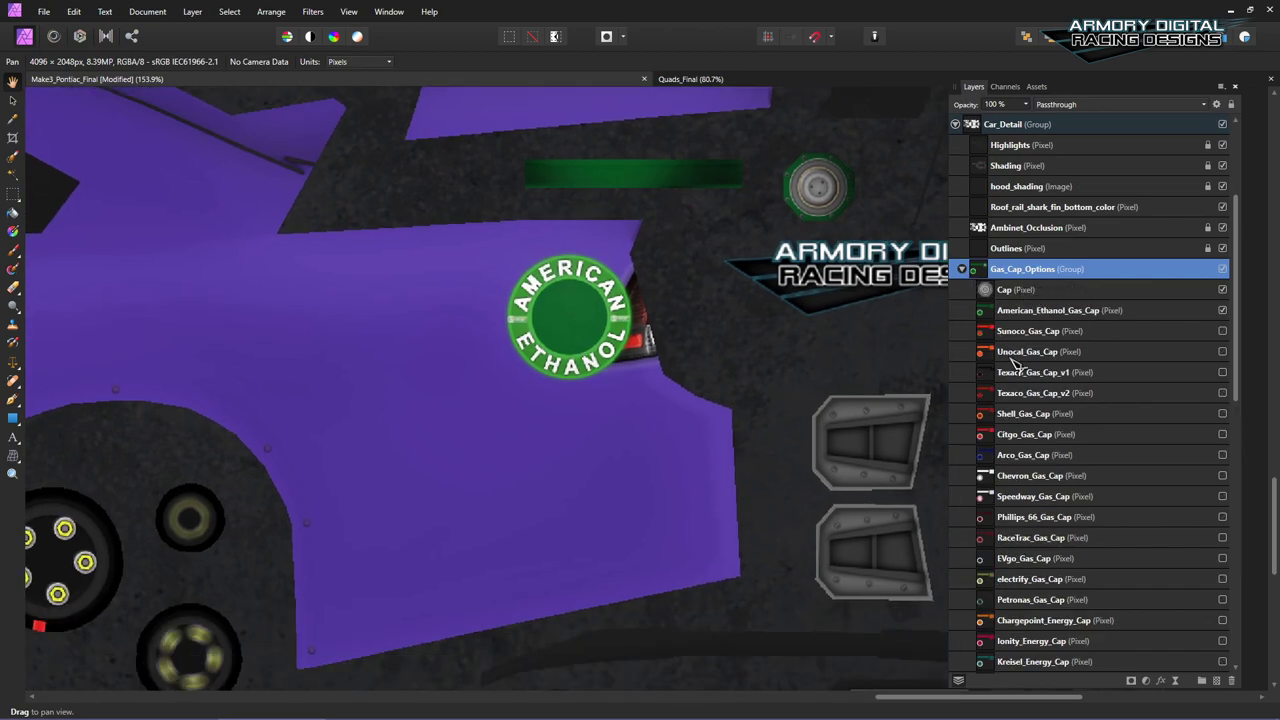
scroll(1030, 310, down, 2)
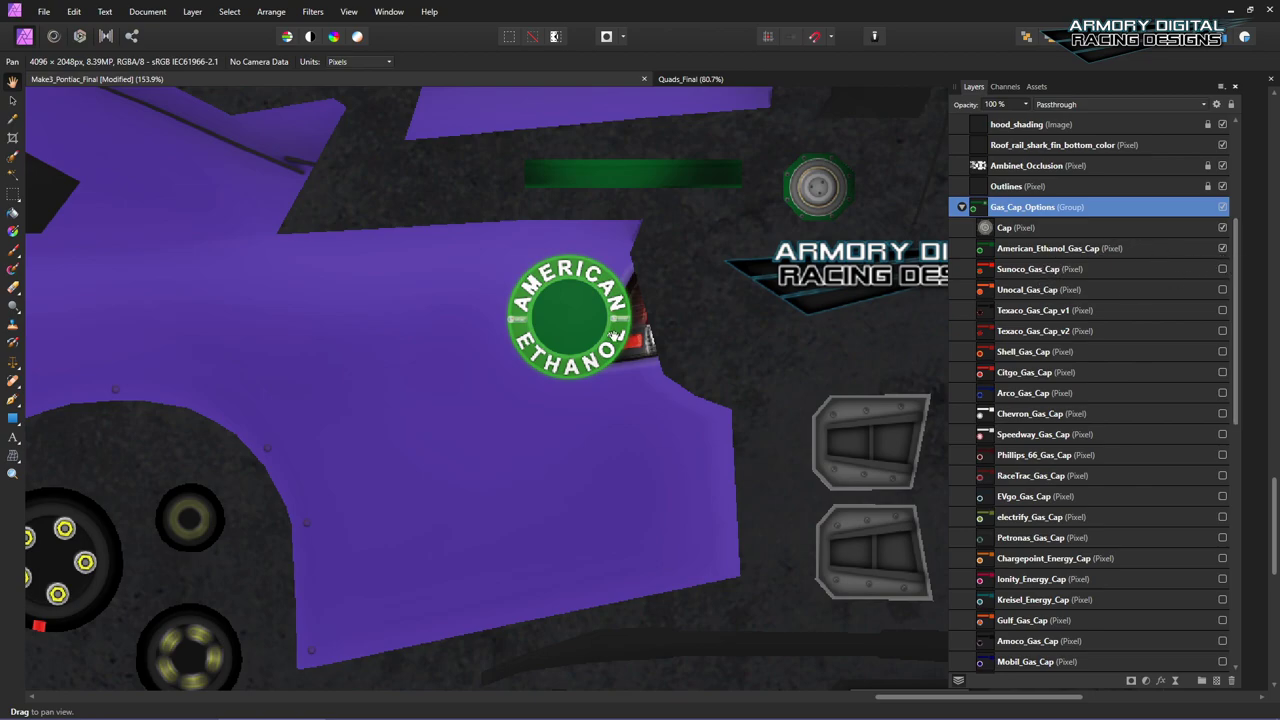
scroll(582, 318, up, 1)
scroll(577, 303, down, 1)
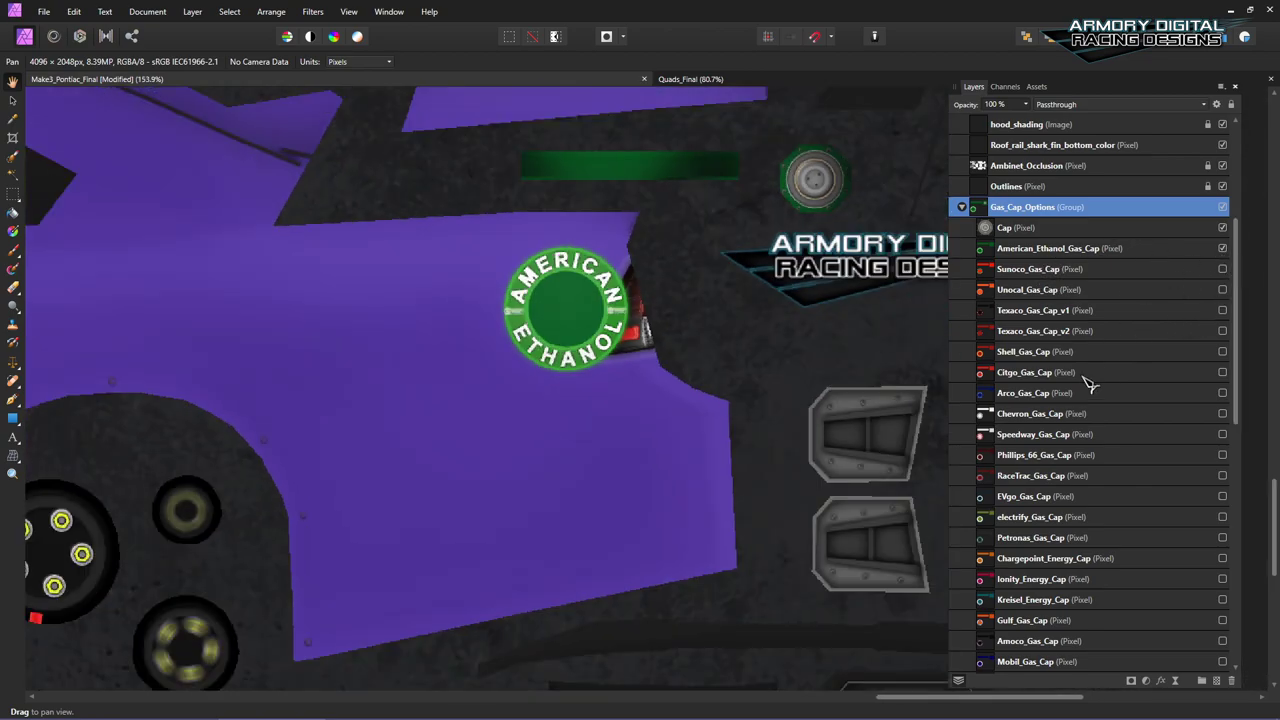
scroll(1080, 457, down, 8)
scroll(1085, 470, up, 8)
drag(626, 363, 711, 398)
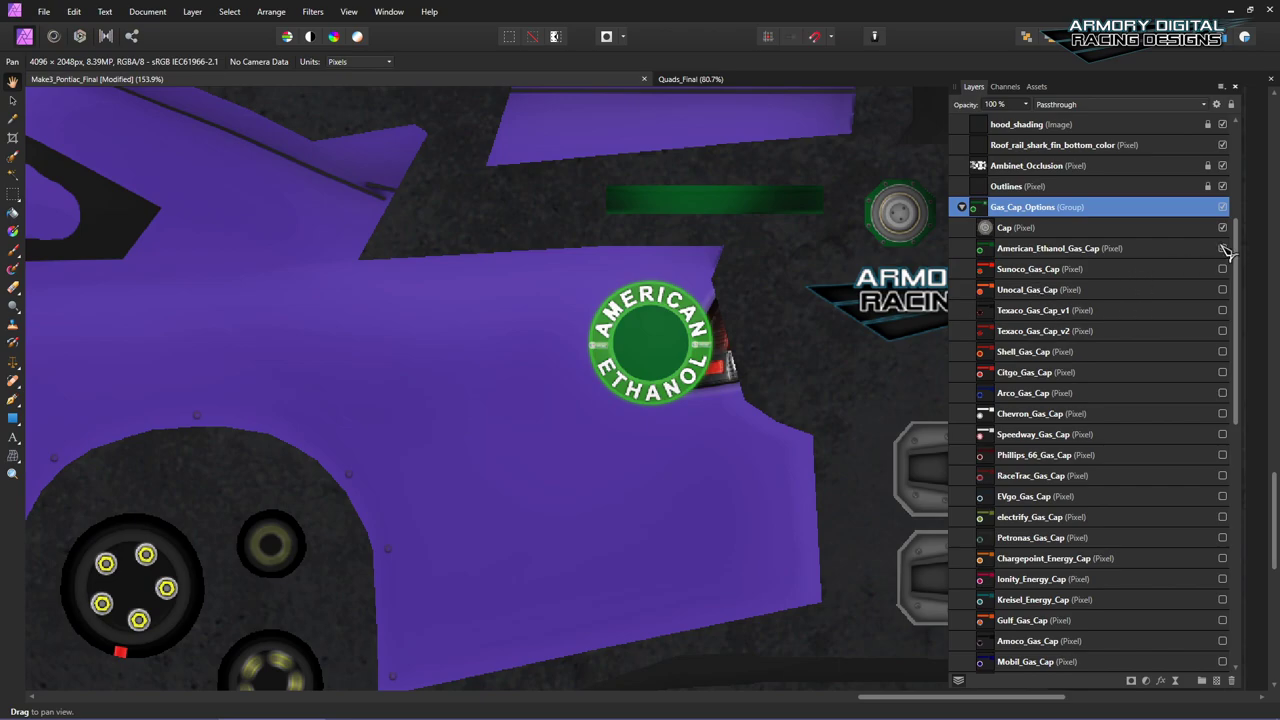
scroll(1100, 420, down, 3)
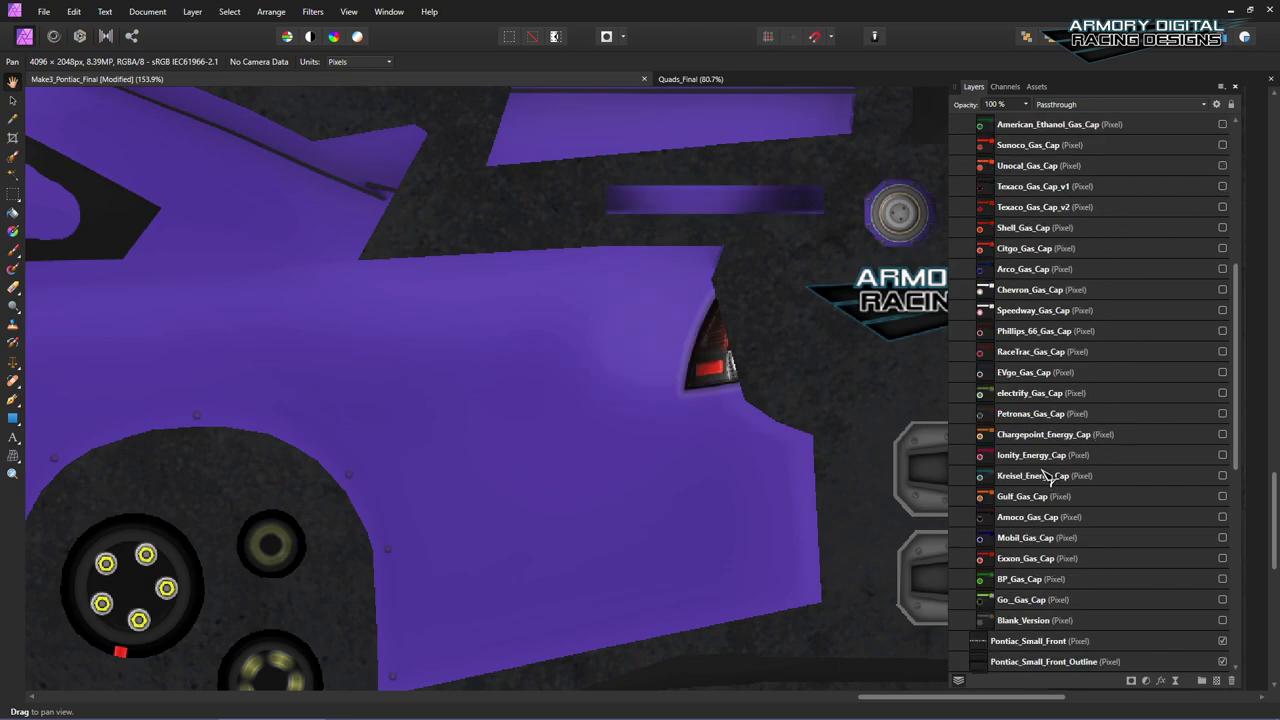
Step: Hide the American Ethanol gas cap and briefly preview the Ionity and Kreisel caps
click(1236, 454)
click(1223, 455)
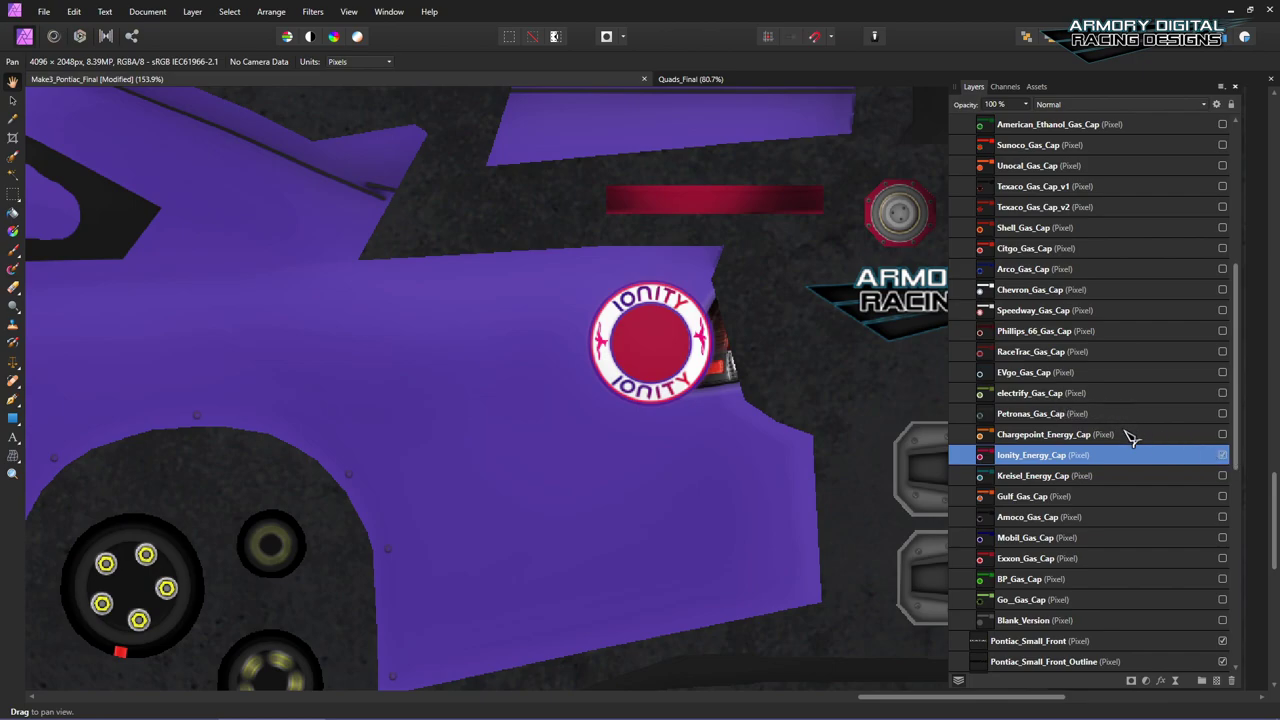
click(1223, 456)
click(1223, 474)
click(1223, 474)
Step: Preview the Amoco and the green Go gas caps, hiding each afterwards
click(1085, 520)
click(1223, 517)
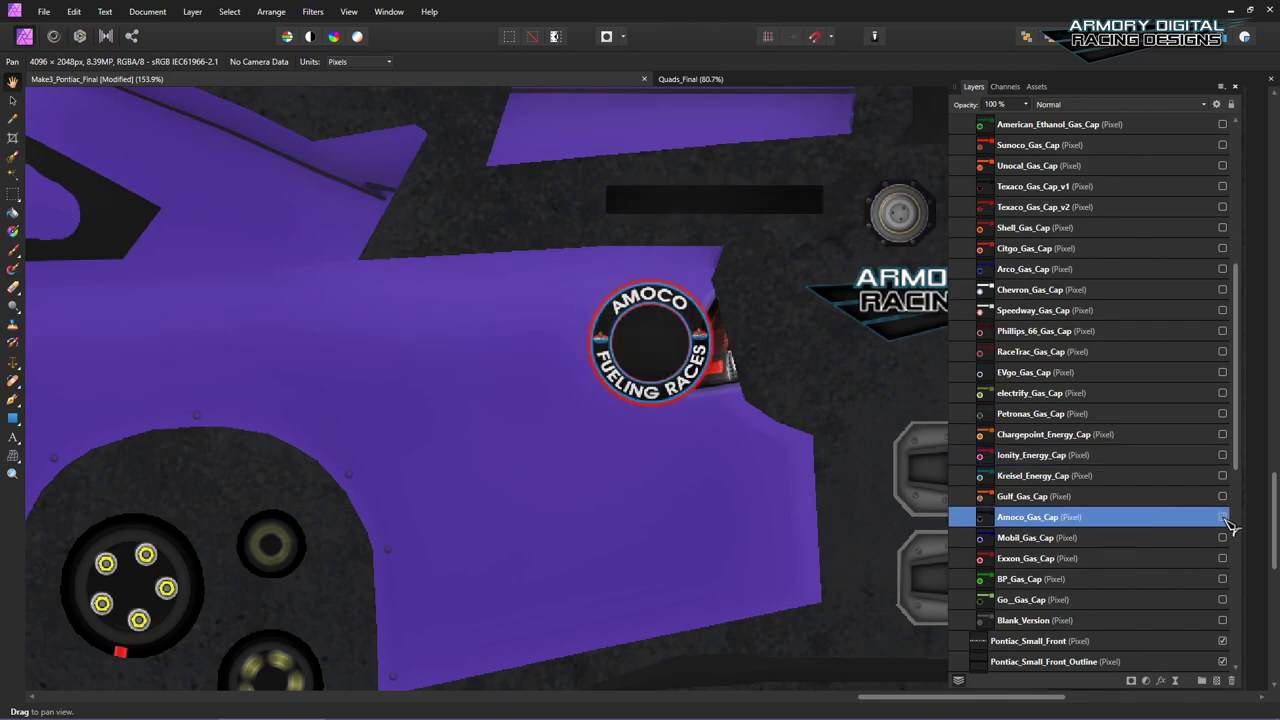
click(1223, 517)
click(1088, 559)
scroll(1100, 562, down, 3)
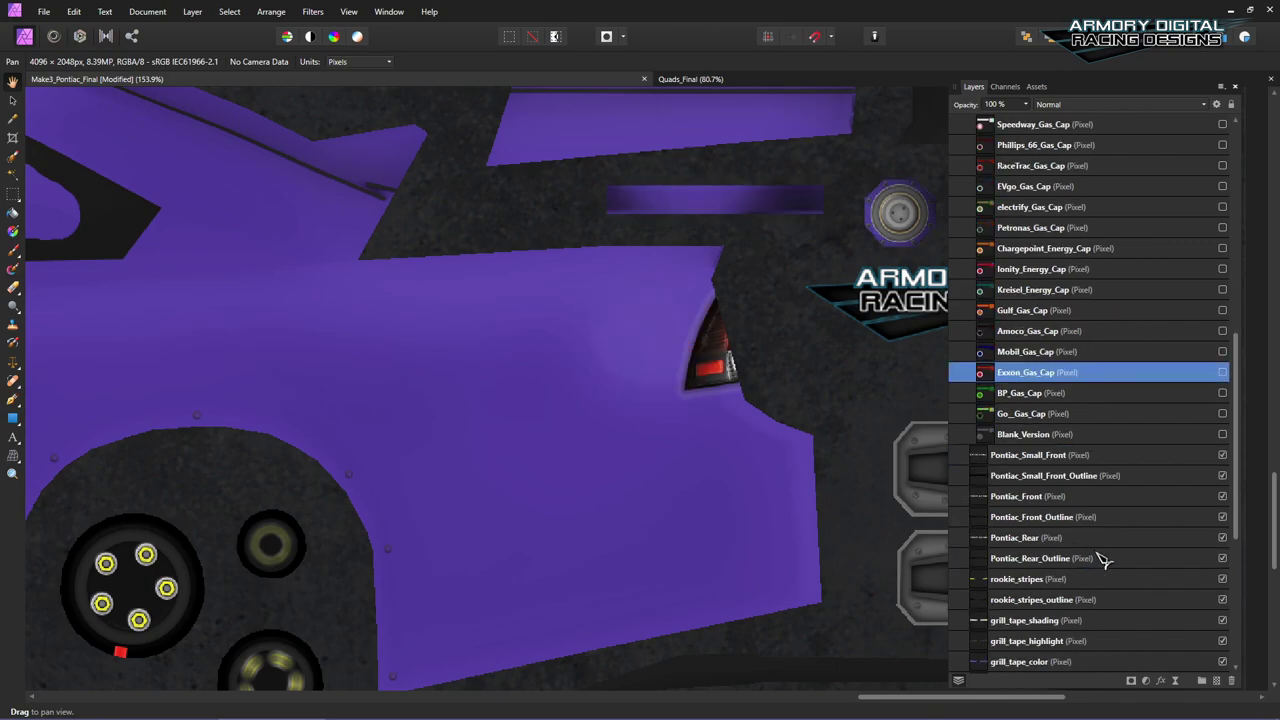
click(1036, 419)
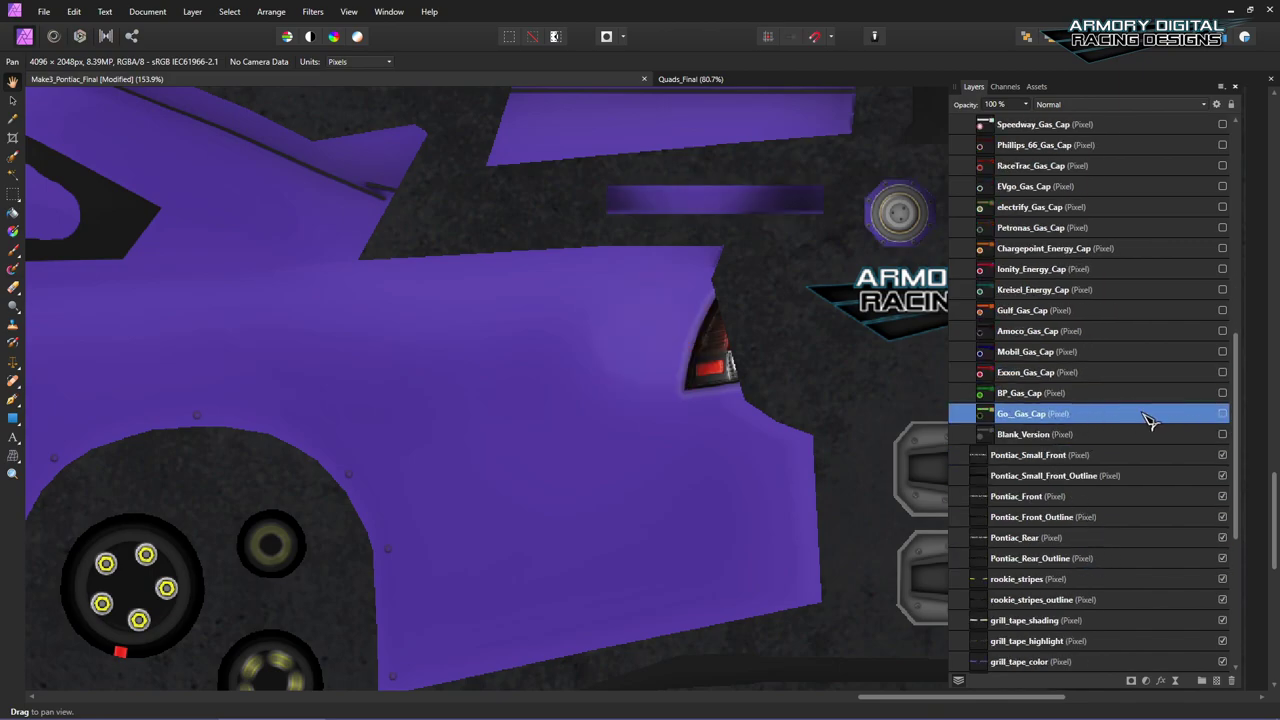
click(1222, 414)
click(1222, 414)
Step: Try the blank grey cap, then restore American_Ethanol_Gas_Cap and collapse Gas_Cap_Options
click(1045, 440)
click(1222, 435)
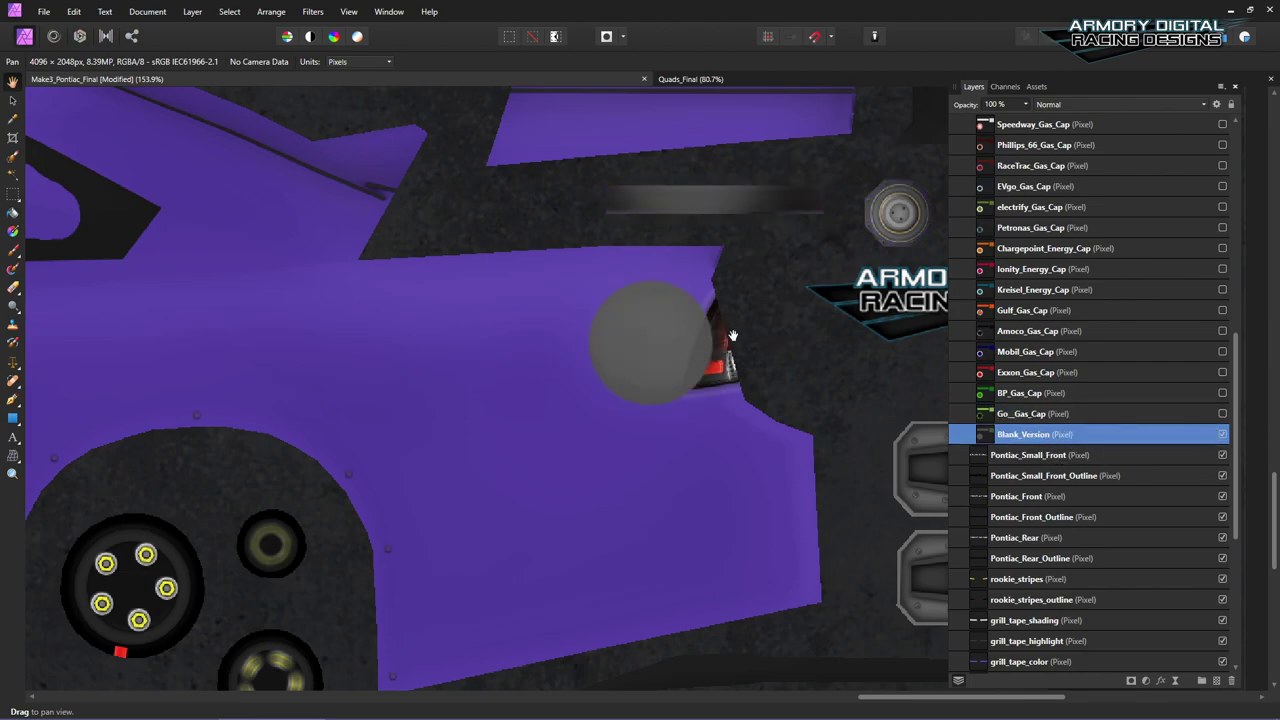
drag(674, 310, 704, 380)
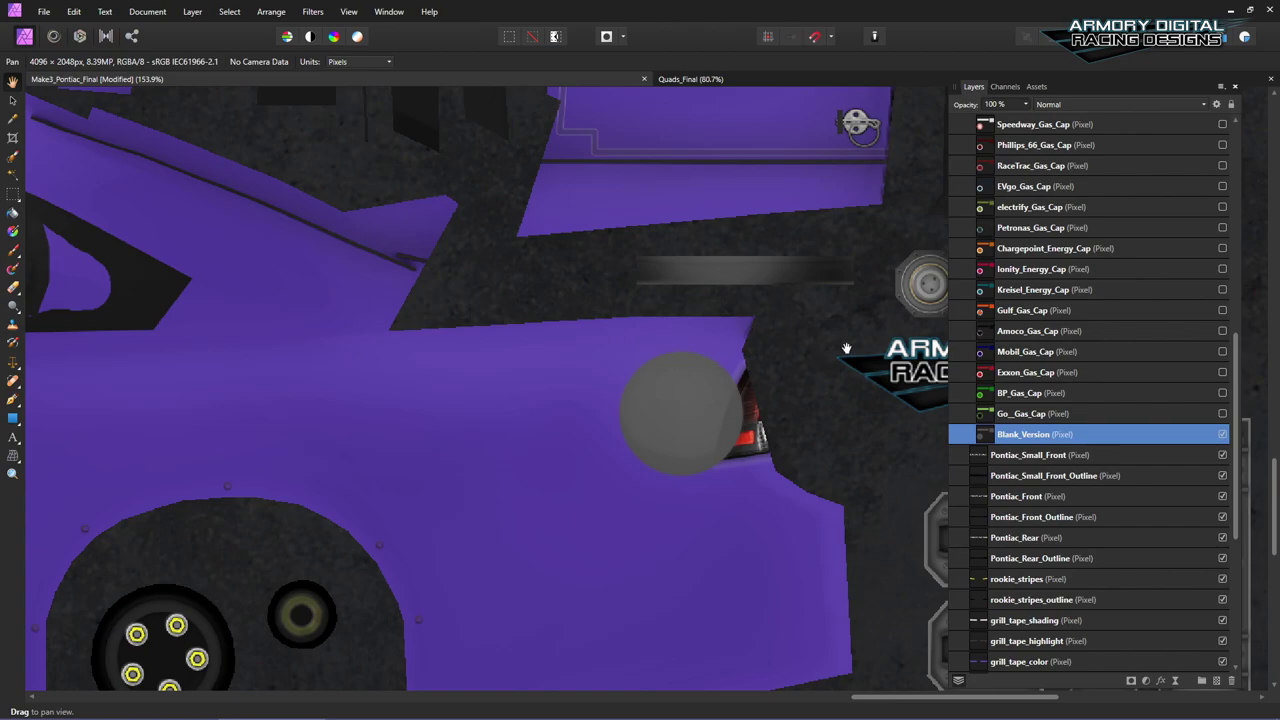
scroll(522, 418, down, 2)
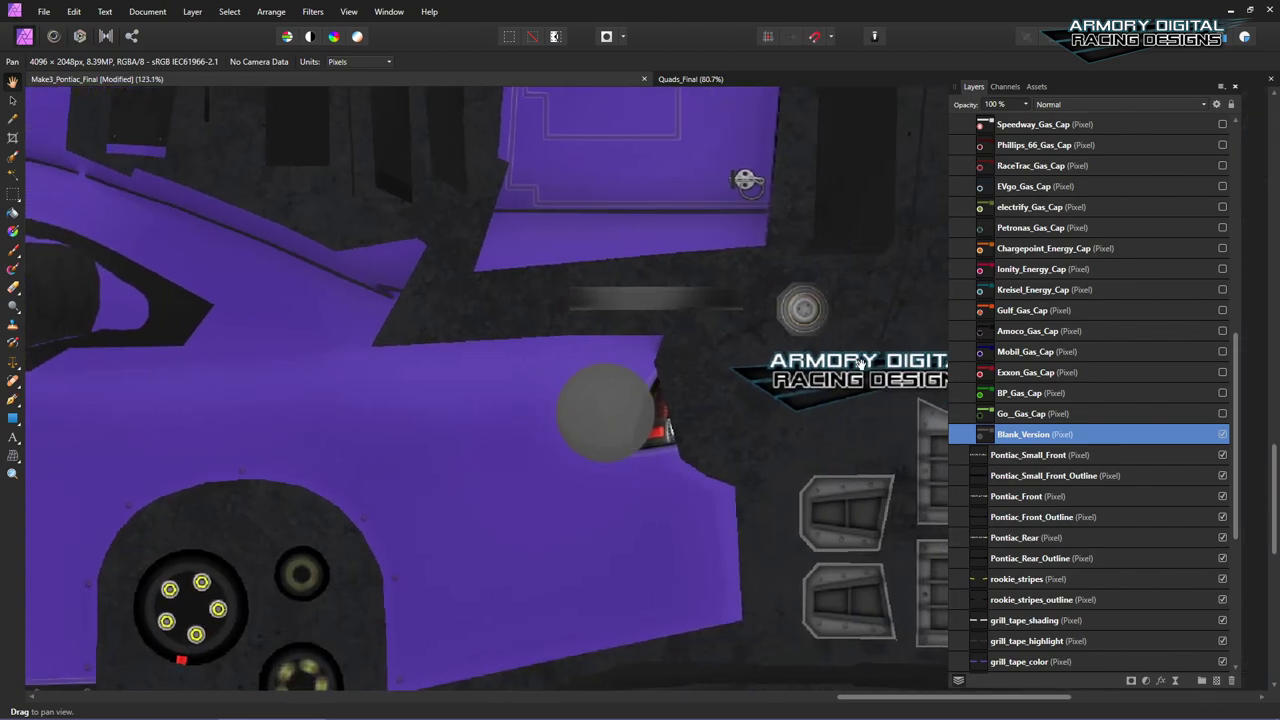
drag(731, 437, 686, 425)
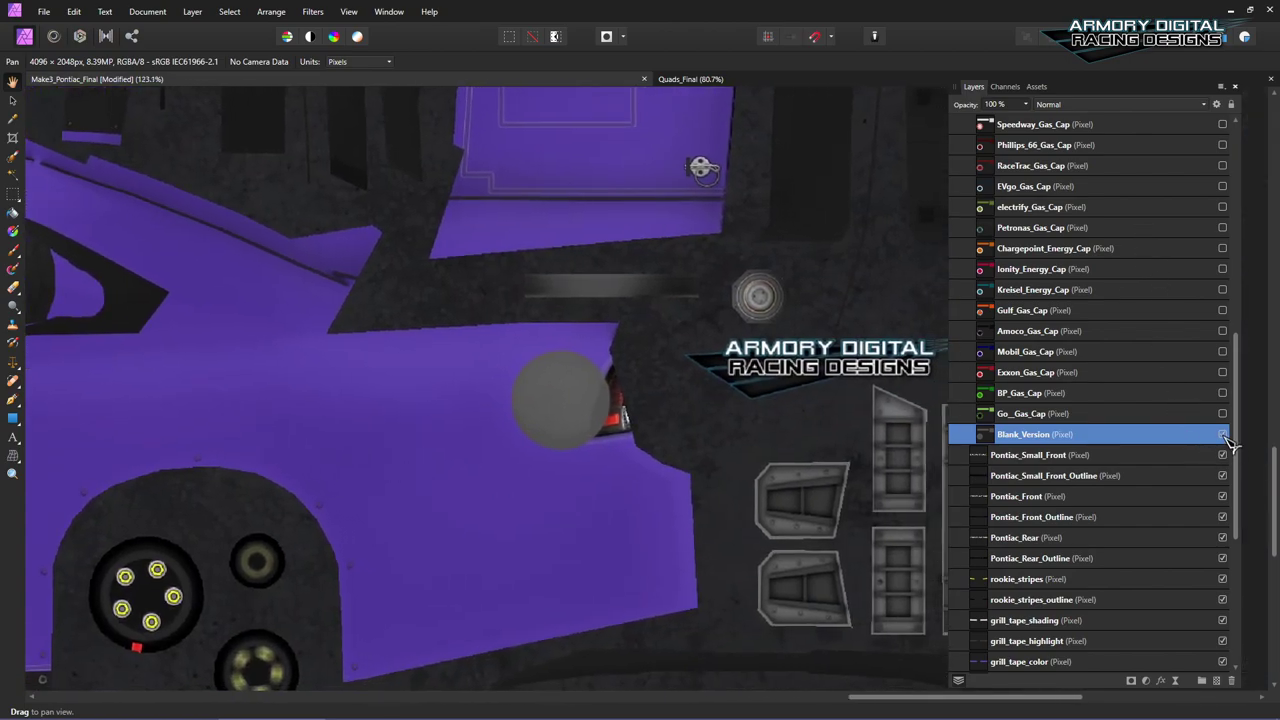
click(1222, 434)
scroll(1071, 323, up, 8)
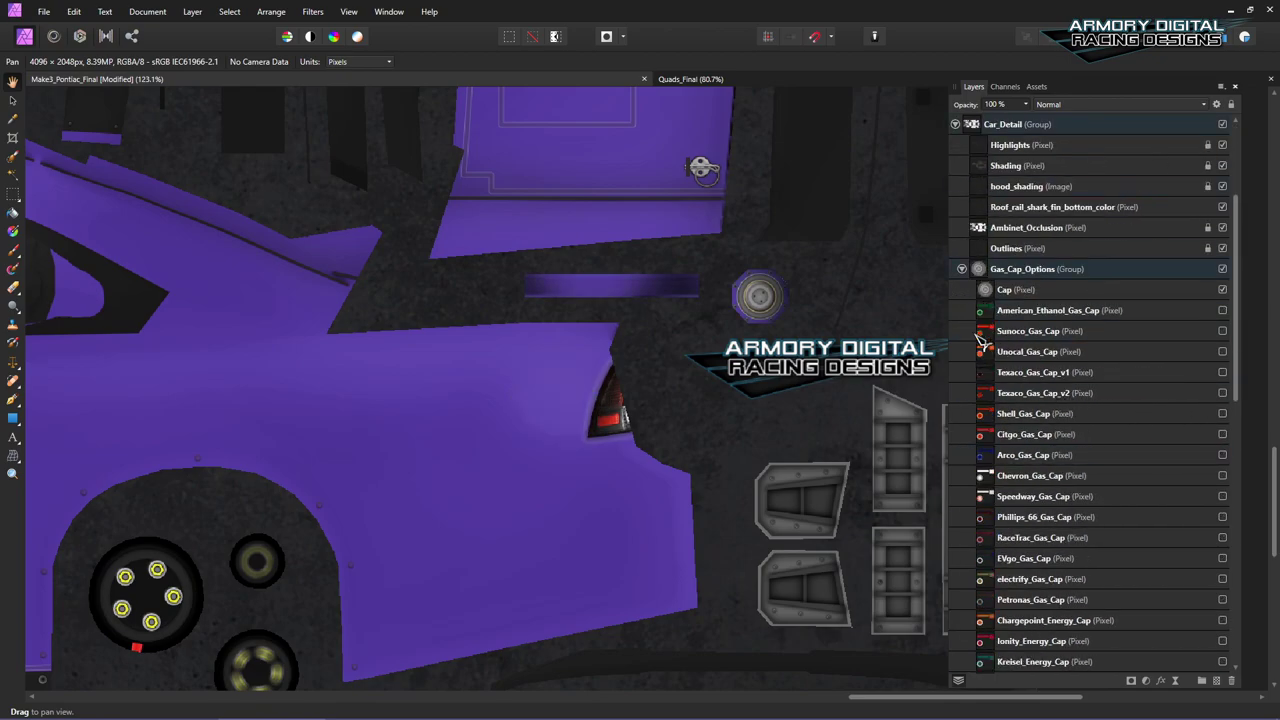
click(1222, 310)
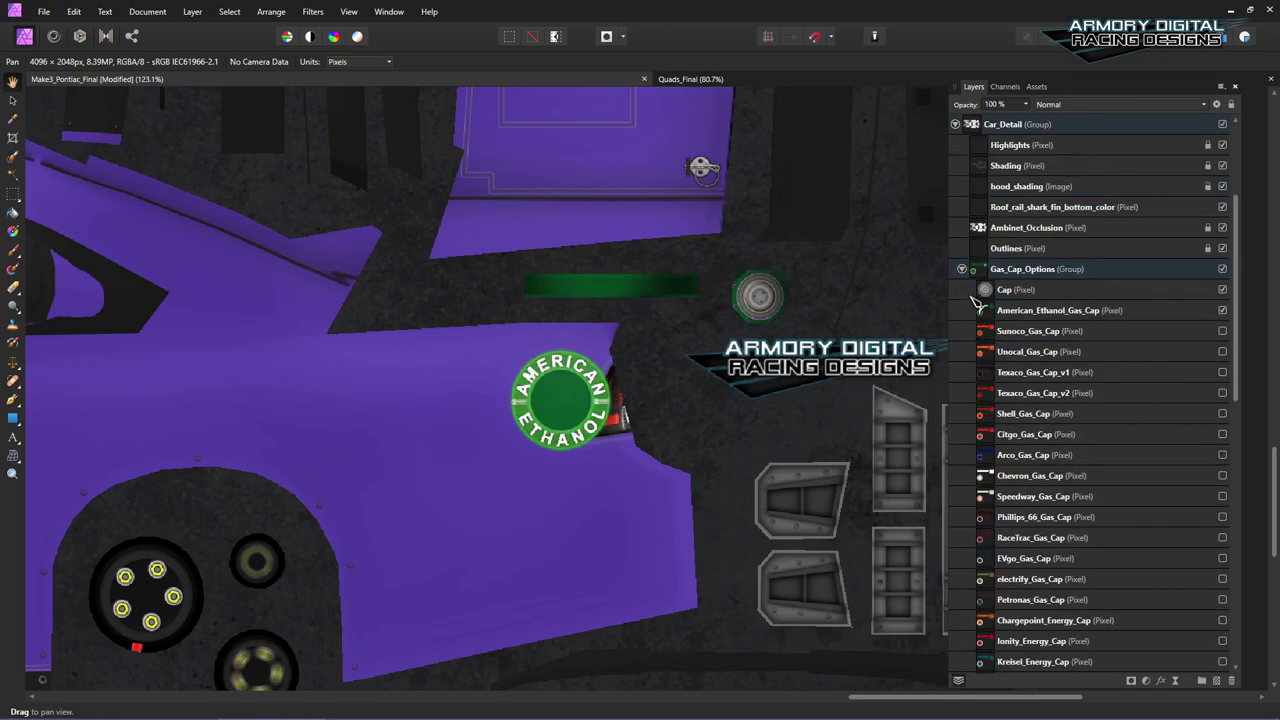
click(961, 269)
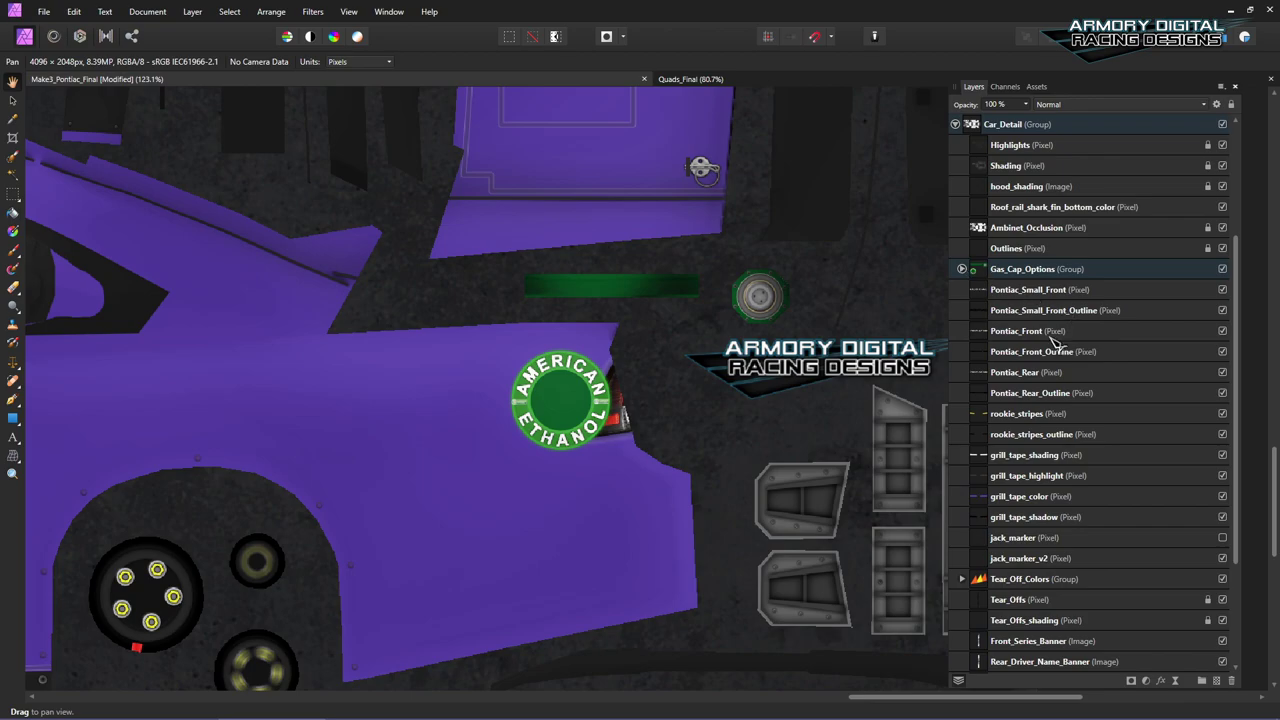
Step: Bring the front and rear bumpers into view and select the Pontiac_Front layer
click(1040, 290)
scroll(907, 492, down, 5)
scroll(779, 392, up, 3)
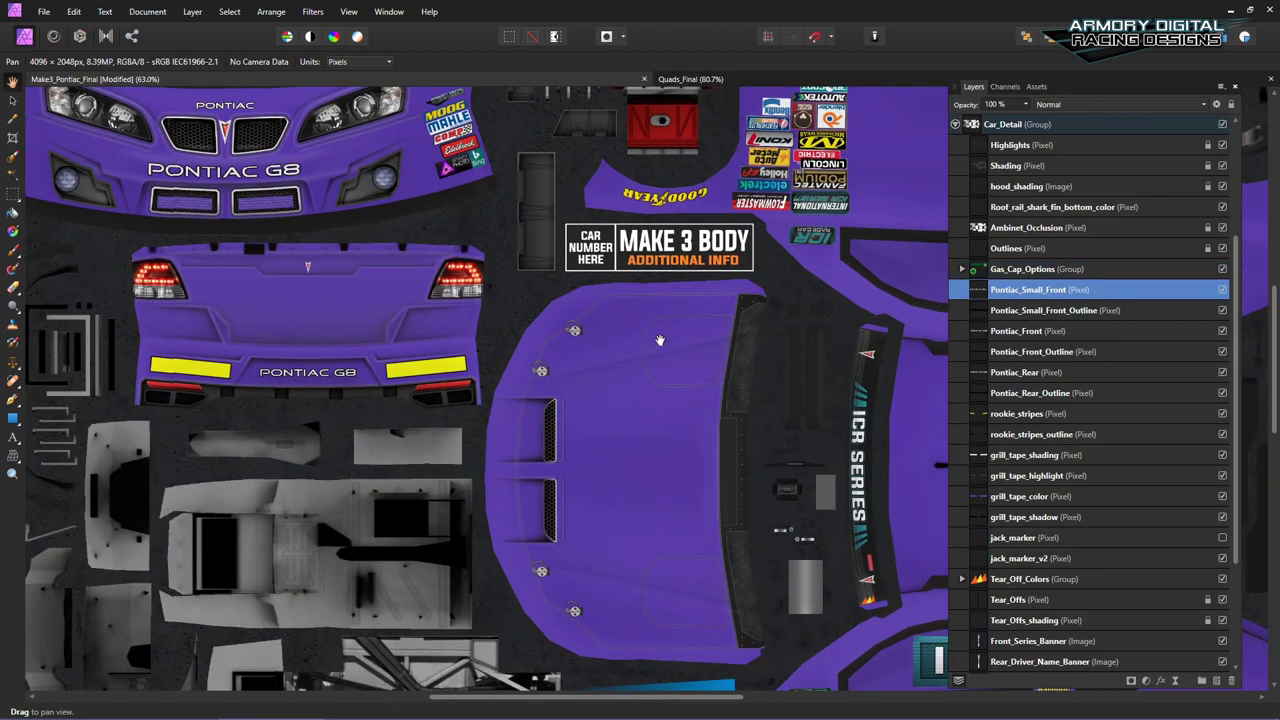
drag(659, 340, 883, 439)
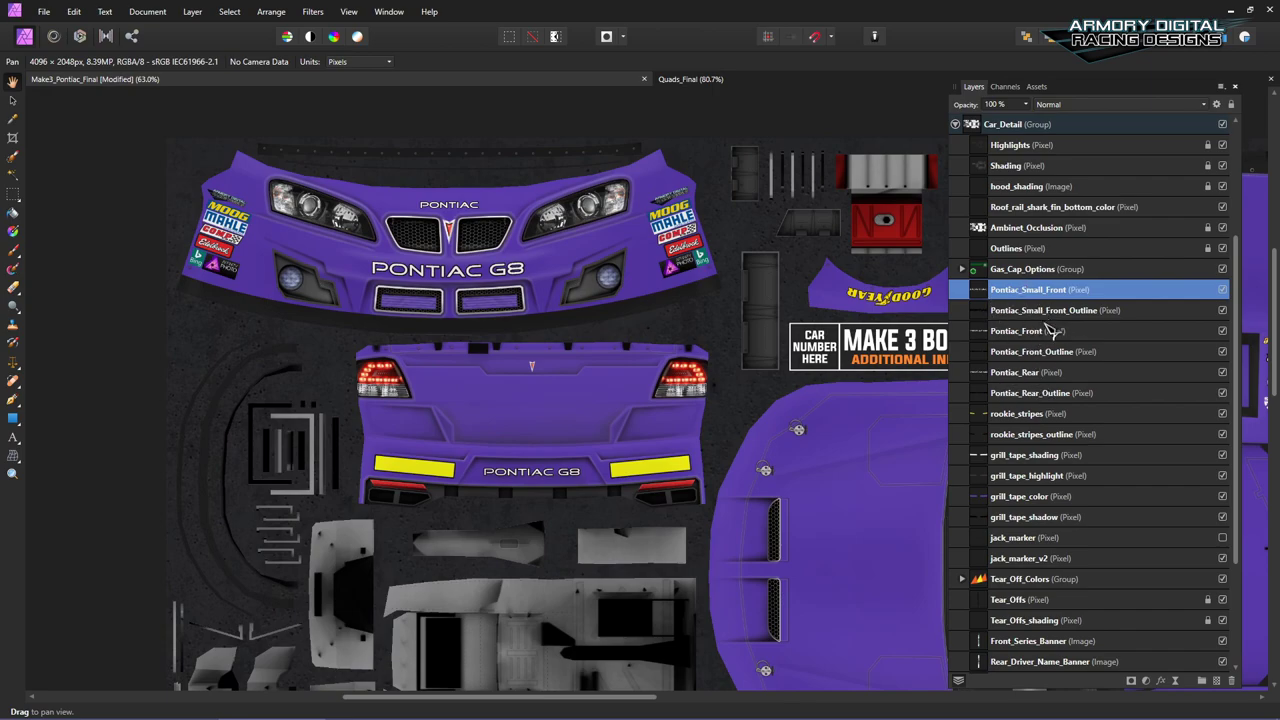
click(1016, 331)
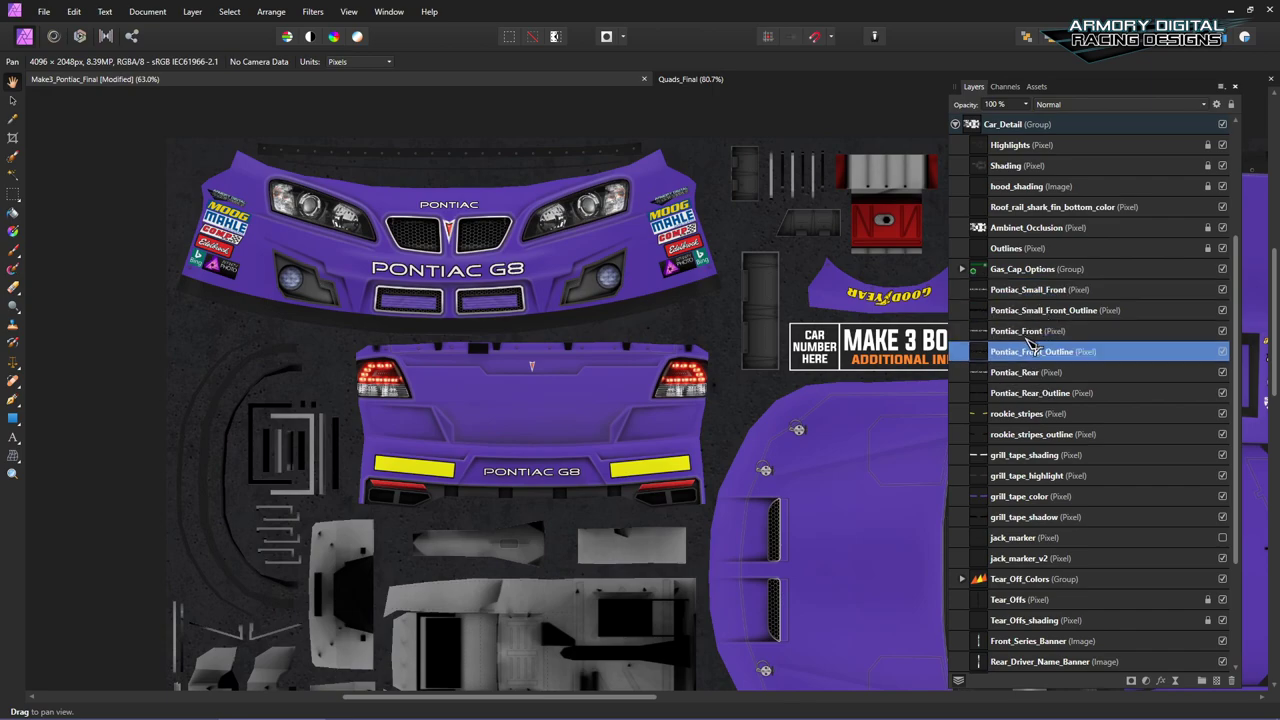
scroll(480, 300, down, 3)
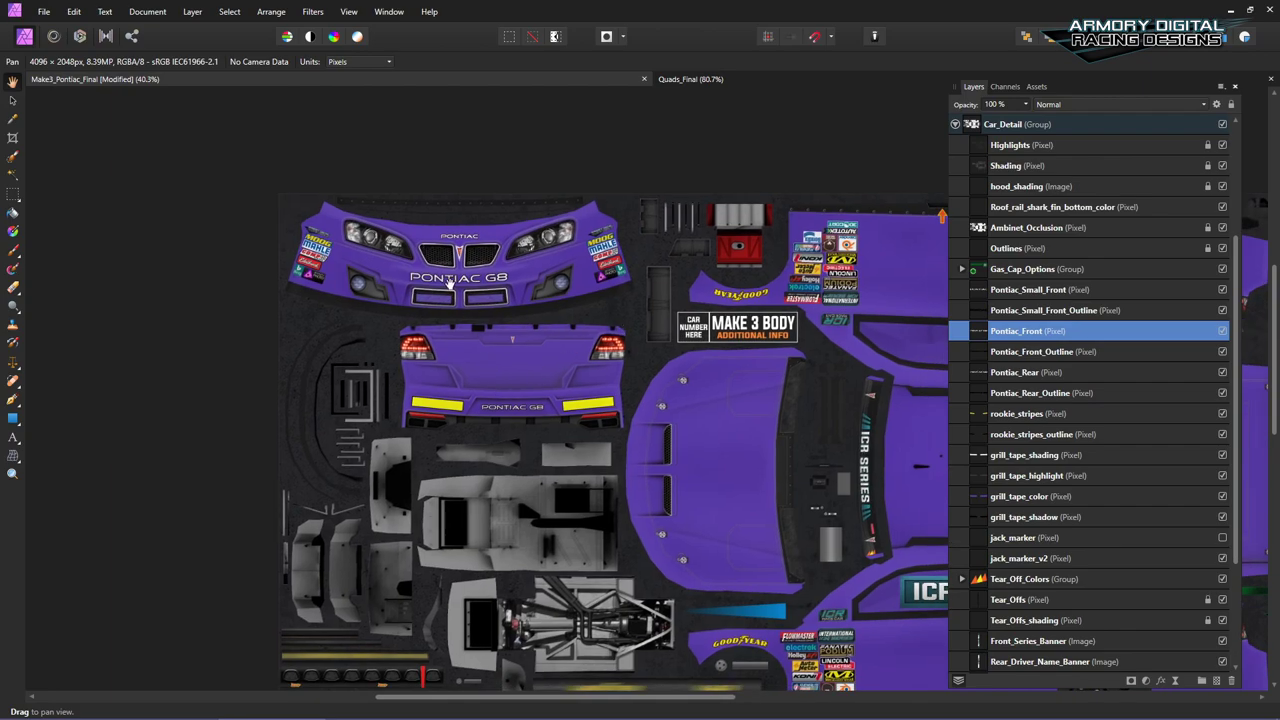
Step: Toggle the PONTIAC G8 bumper lettering and outline, and show Pontiac_Small_Front_Outline
click(1222, 331)
click(1222, 331)
click(1222, 331)
click(1222, 331)
click(1224, 352)
click(1224, 352)
click(1224, 352)
click(1224, 352)
click(1223, 310)
Step: Pan from the front bumper to the rear bumper with its yellow rookie stripes
scroll(1045, 367, down, 3)
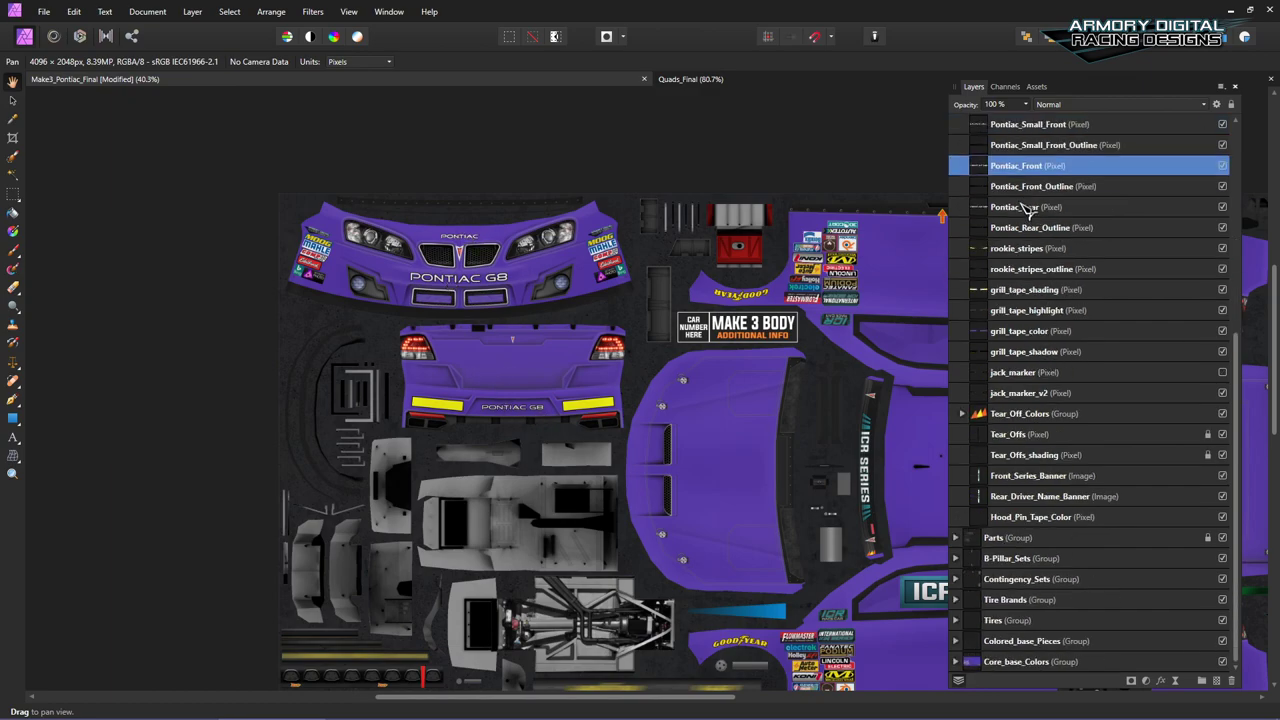
scroll(1027, 207, up, 3)
scroll(392, 278, up, 3)
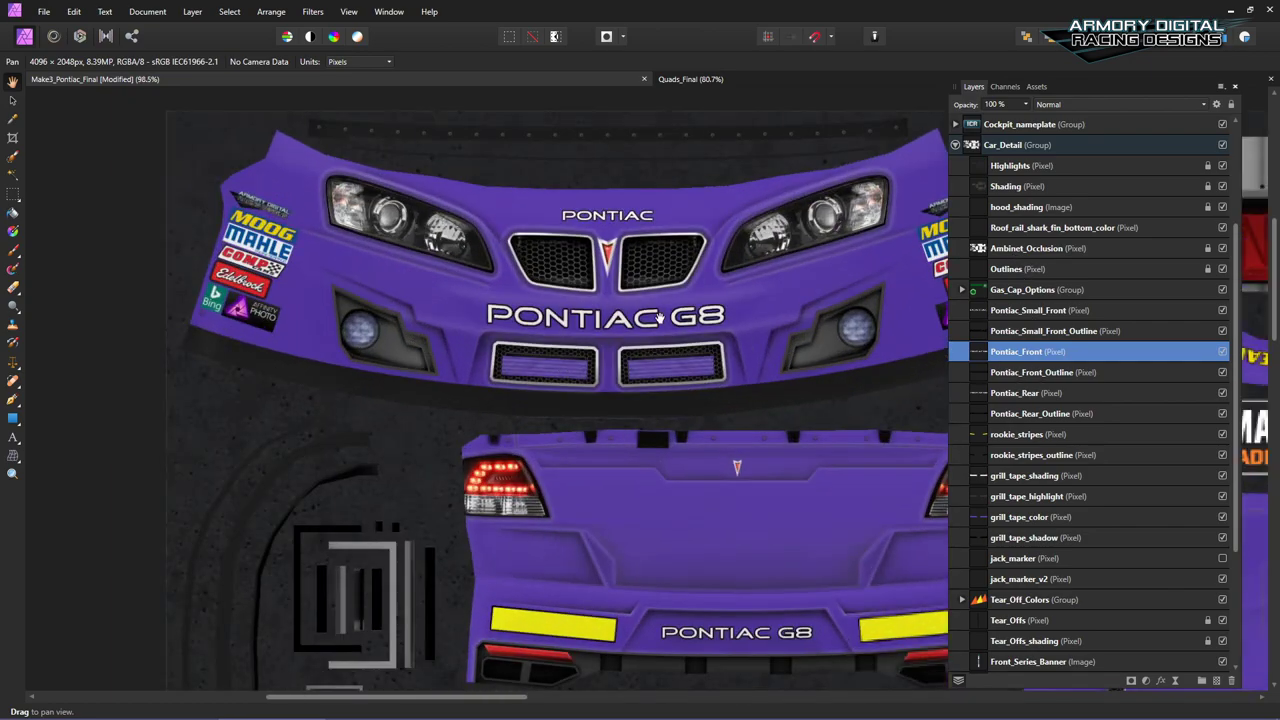
drag(660, 318, 531, 256)
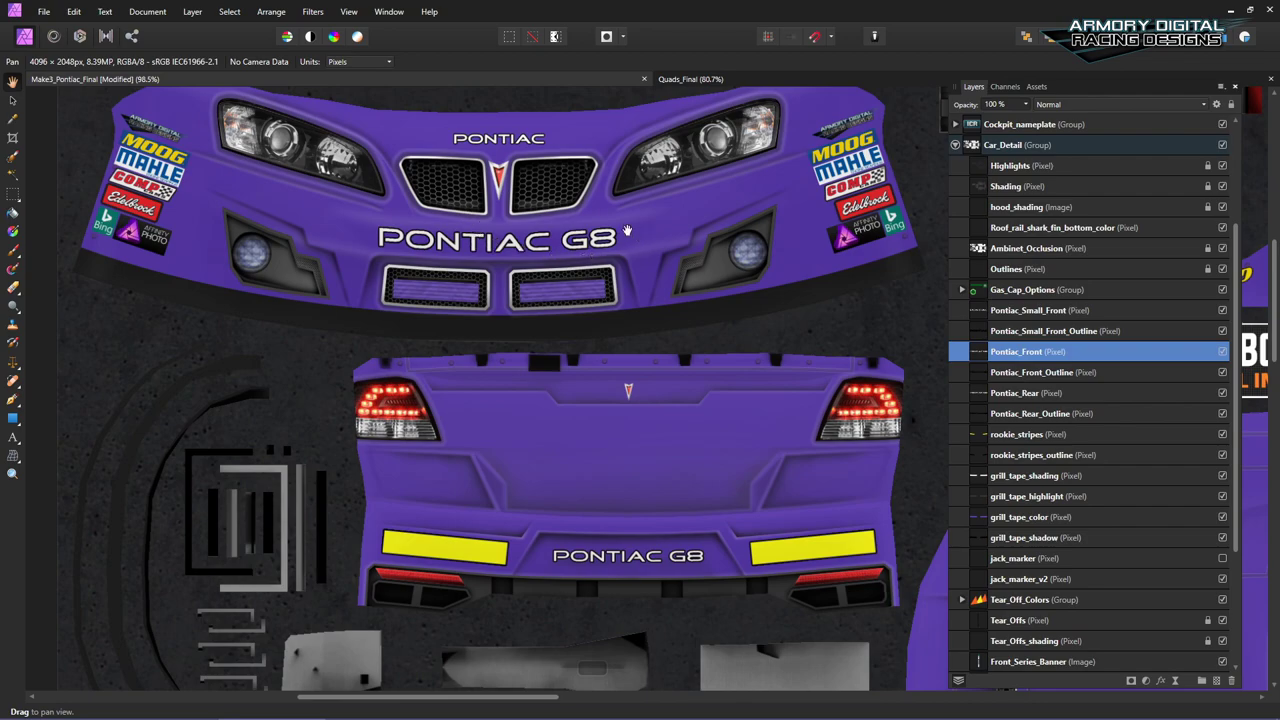
drag(629, 383, 579, 277)
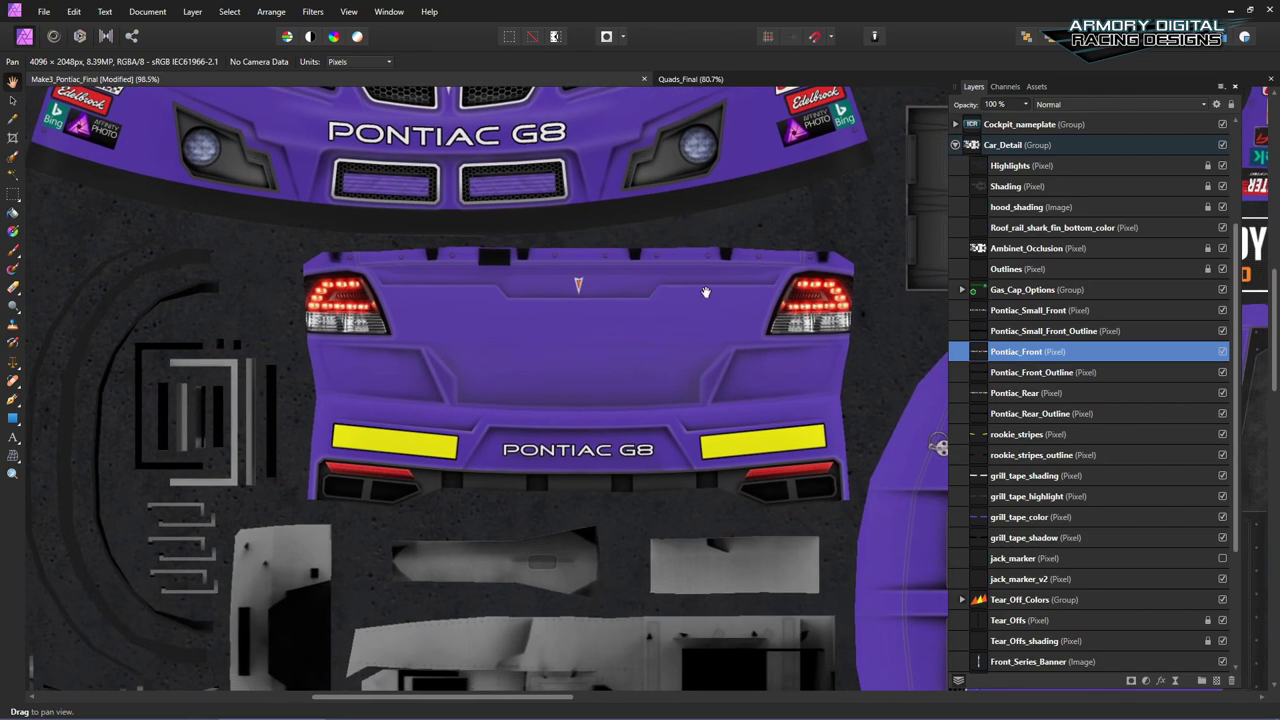
Step: Select rookie_stripes, check rookie_stripes_outline, then return to rookie_stripes
click(1055, 434)
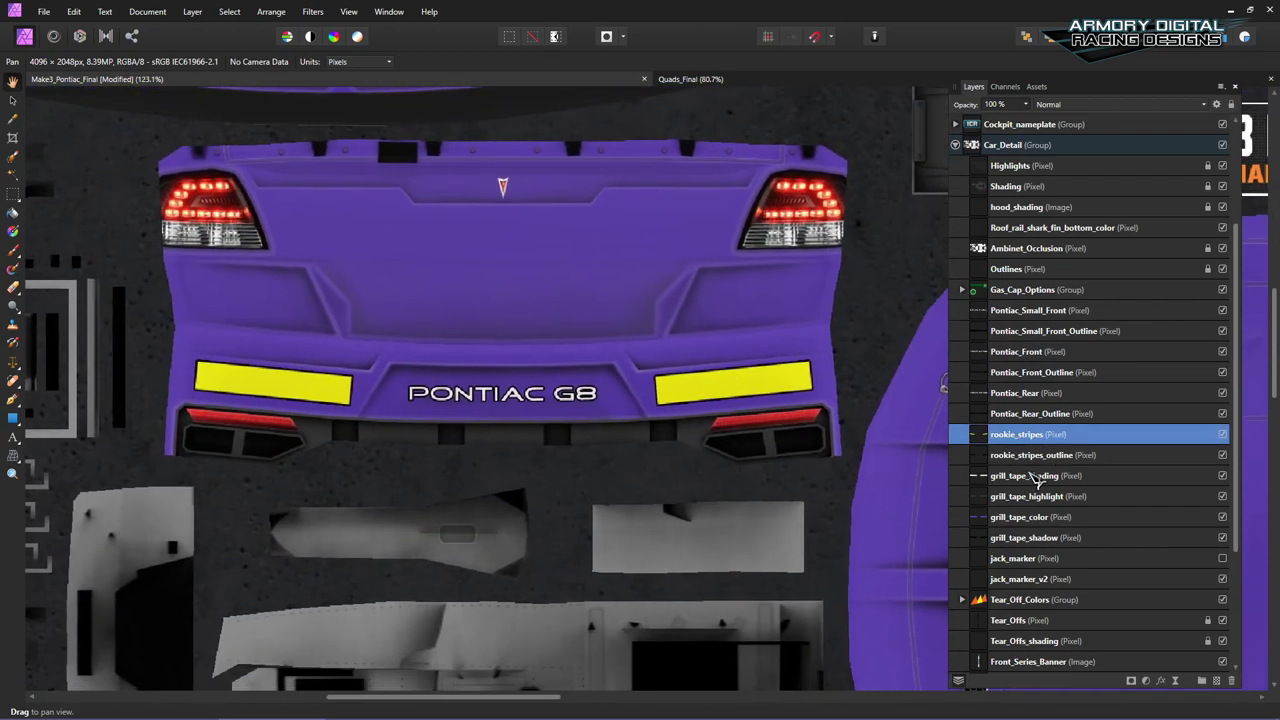
click(1048, 457)
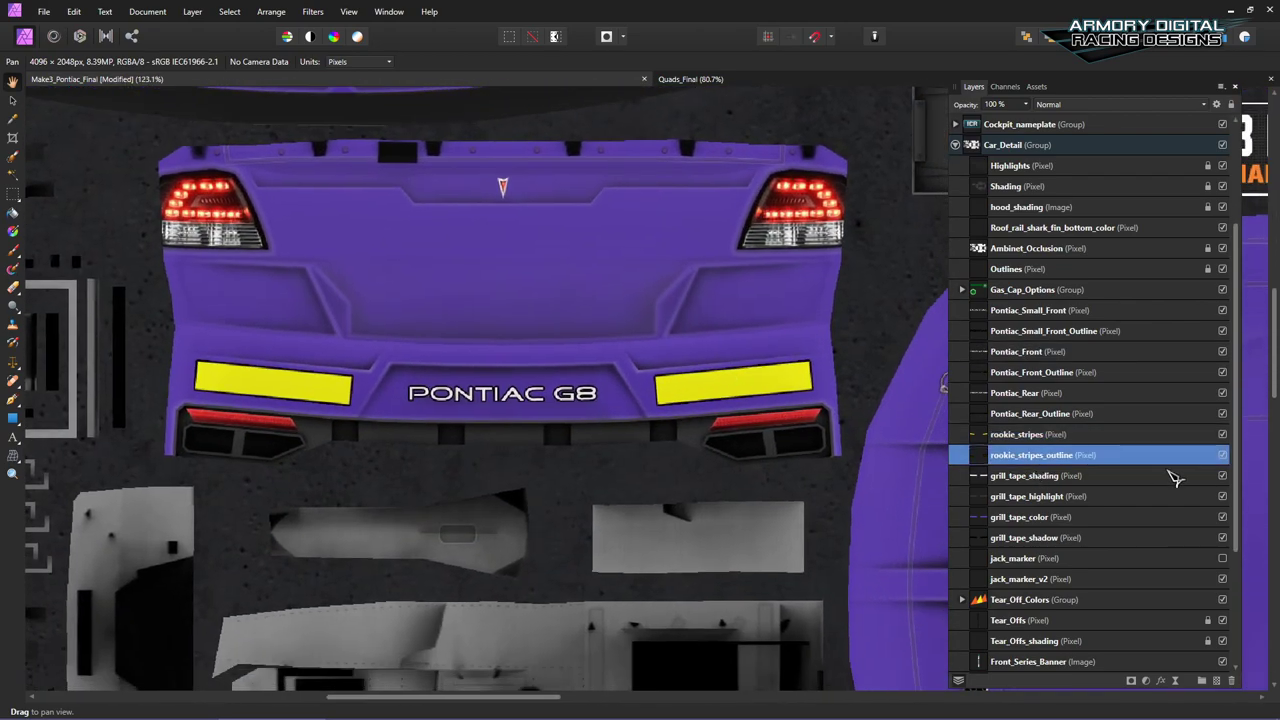
click(1010, 436)
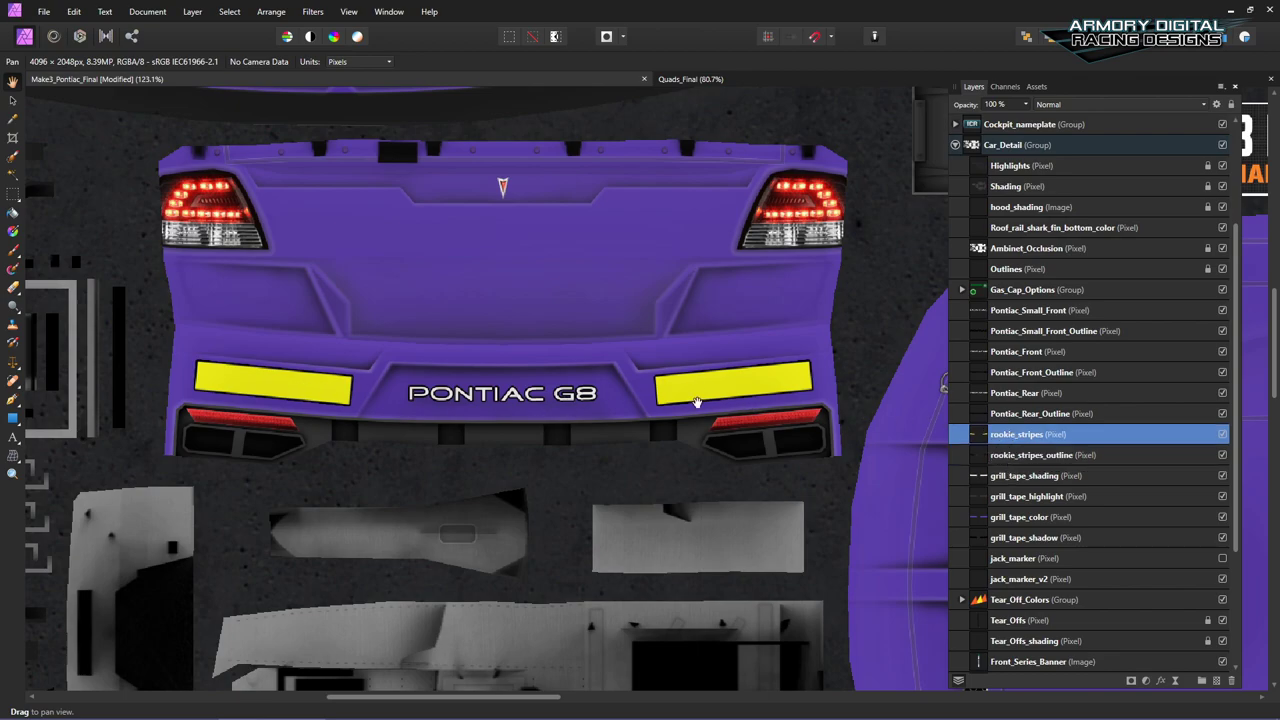
scroll(397, 377, down, 4)
scroll(703, 418, up, 3)
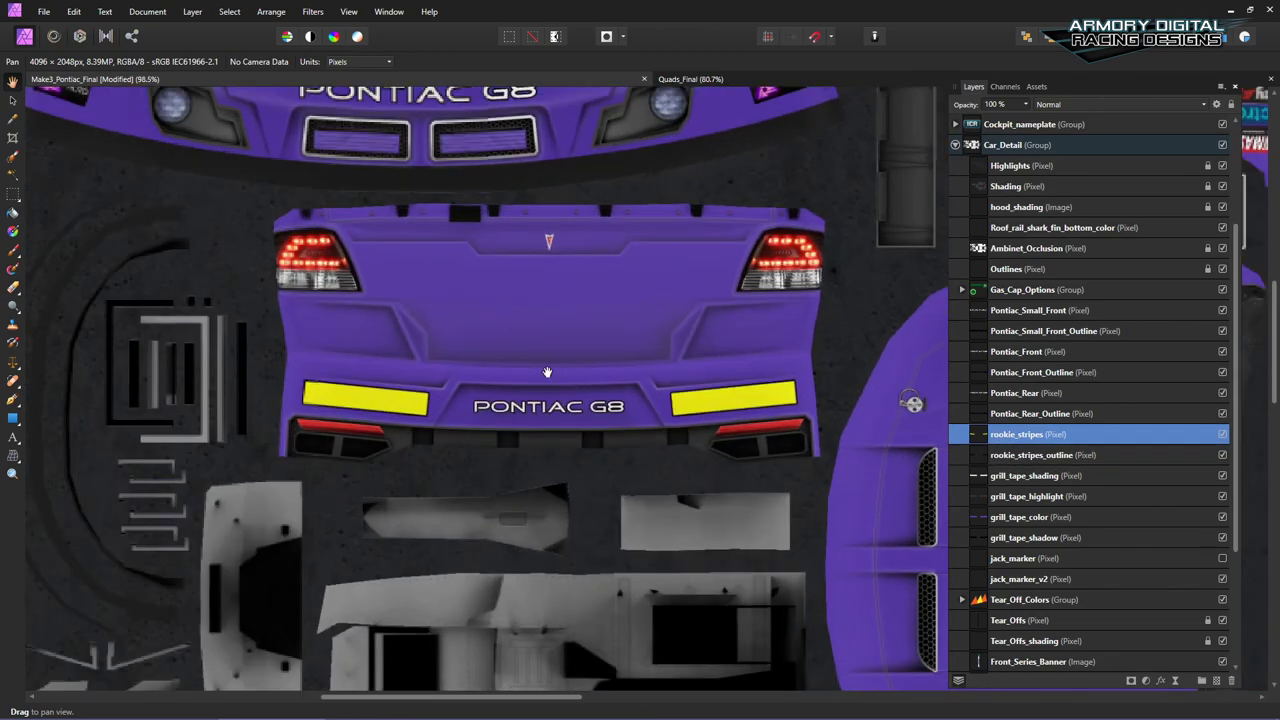
scroll(703, 418, up, 2)
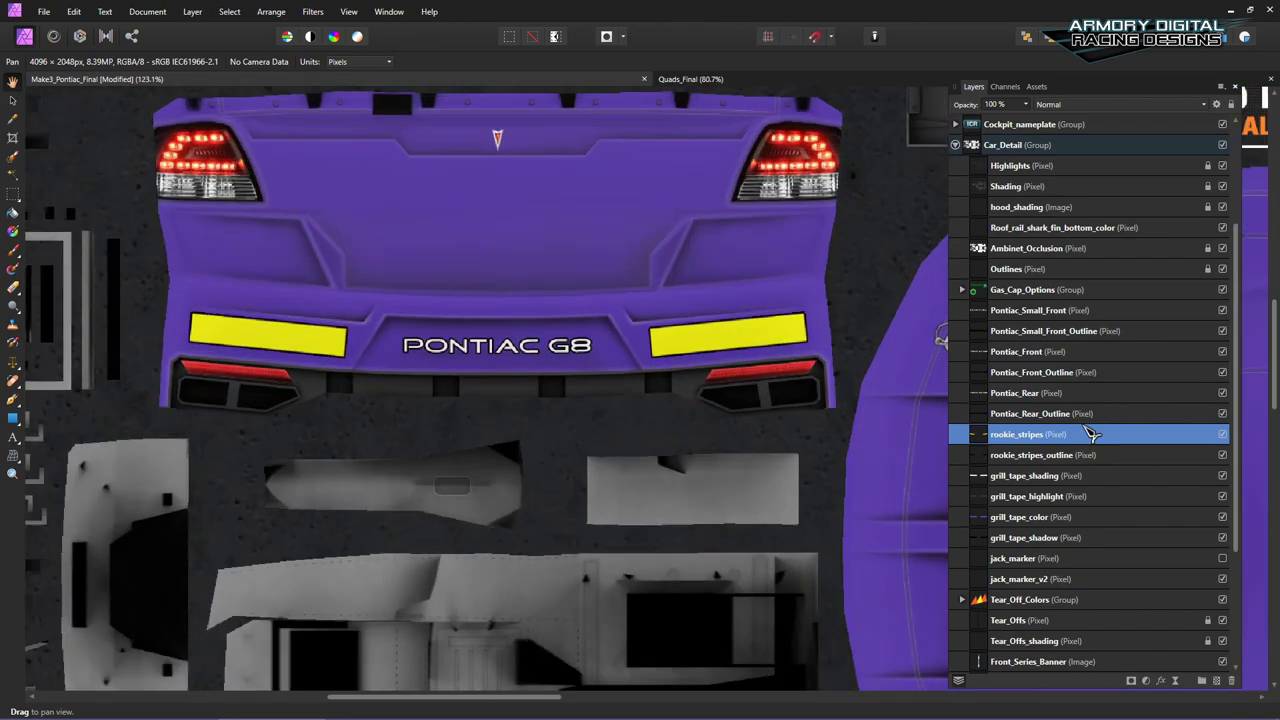
Step: Hide the yellow rookie stripes, then show them and their outline again
click(1222, 434)
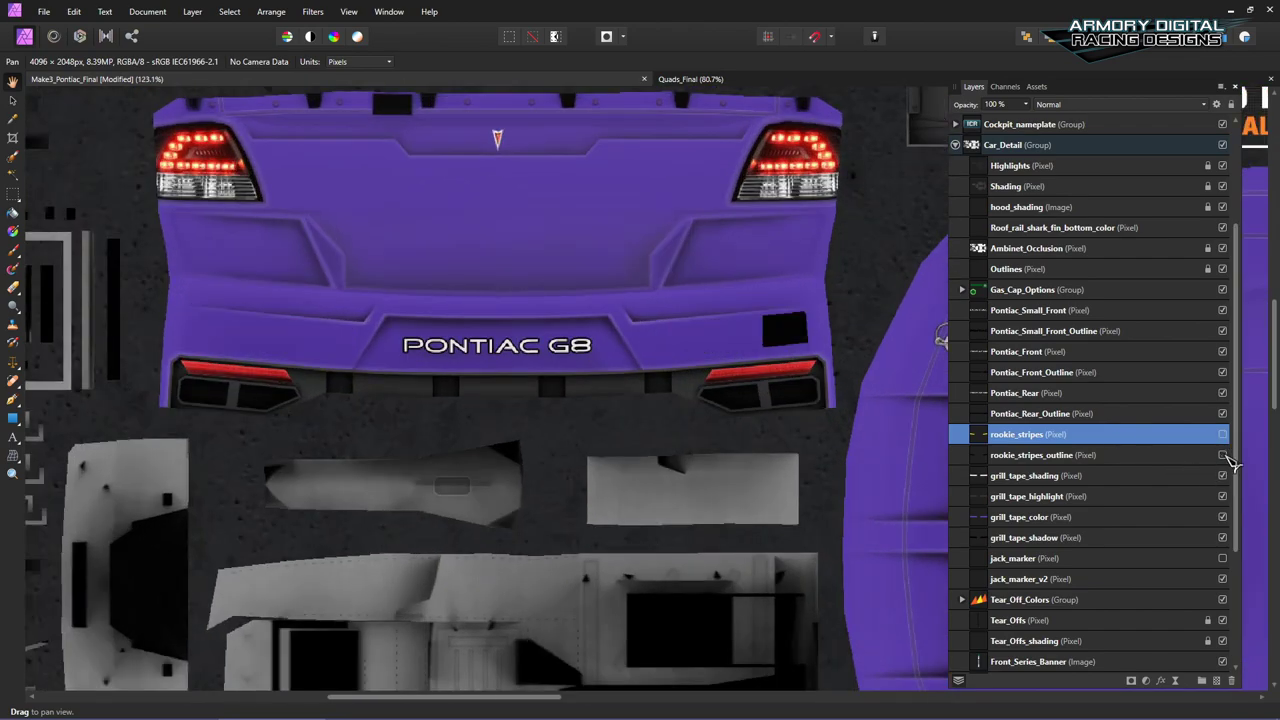
click(1222, 455)
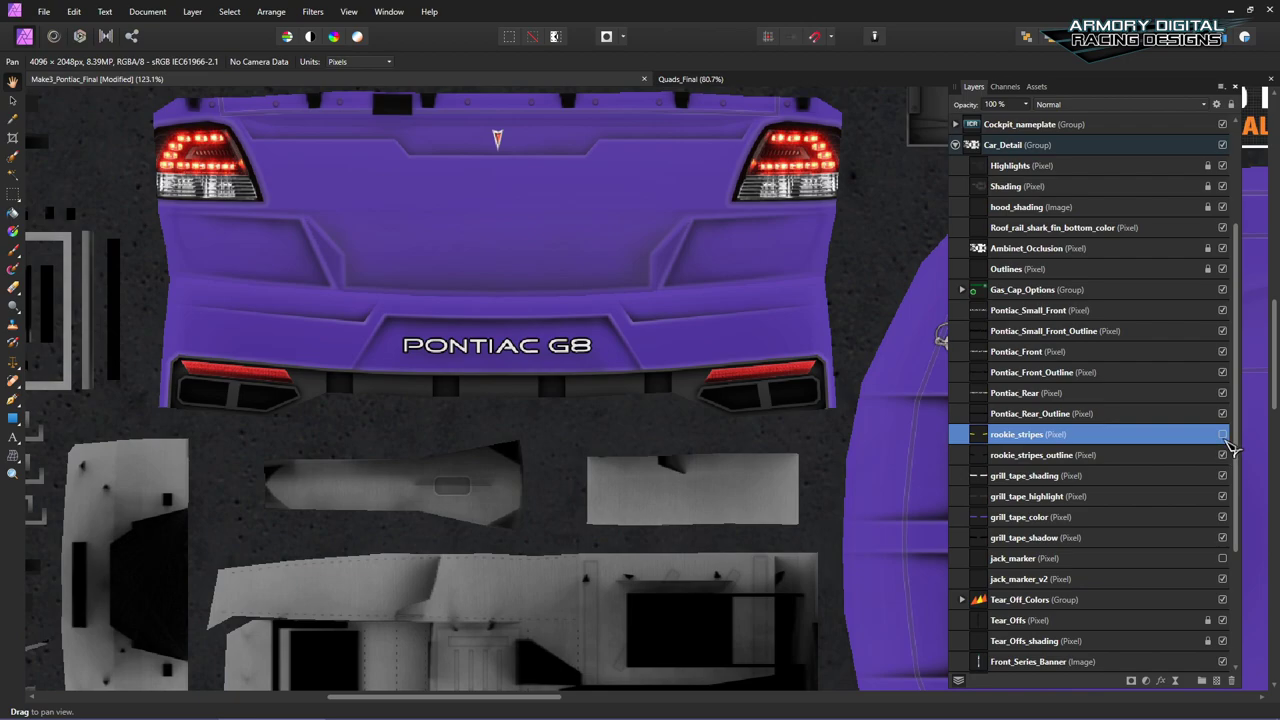
click(1222, 434)
scroll(1105, 495, down, 2)
Step: Pan to the front grilles and step through the grill_tape layers, ending on grill_tape_color
click(1030, 352)
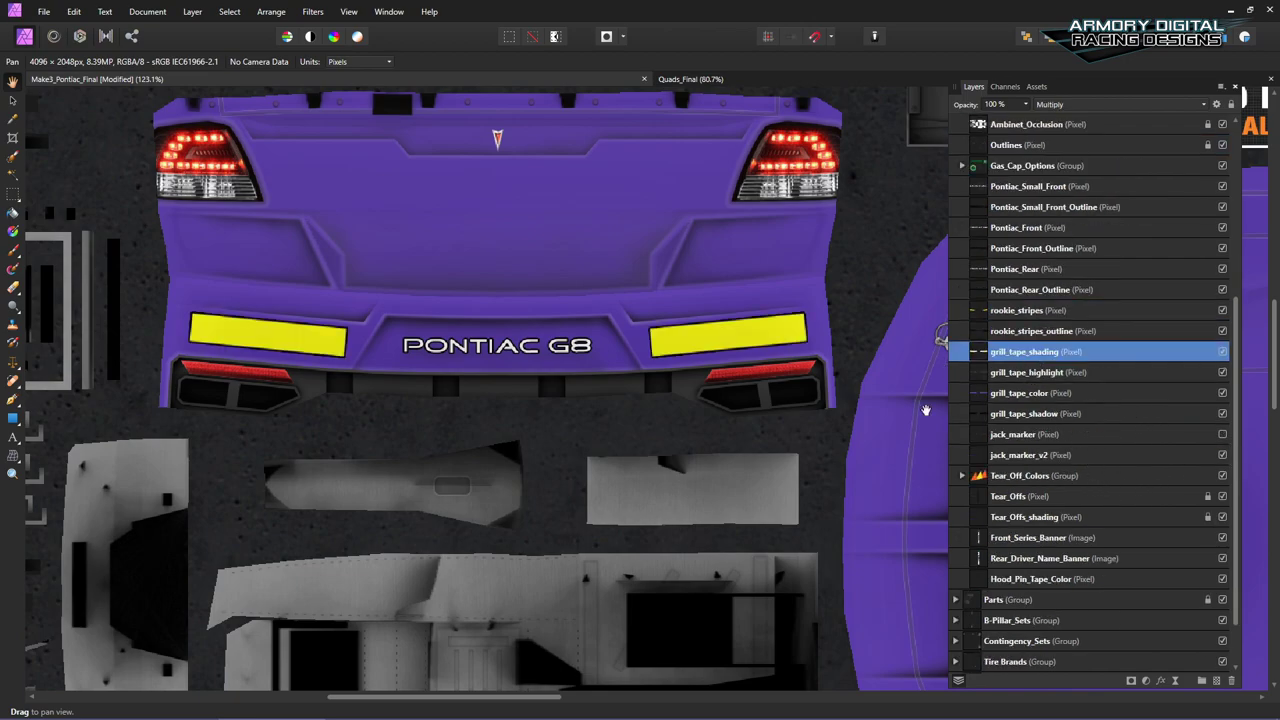
drag(528, 306, 739, 446)
drag(648, 309, 690, 309)
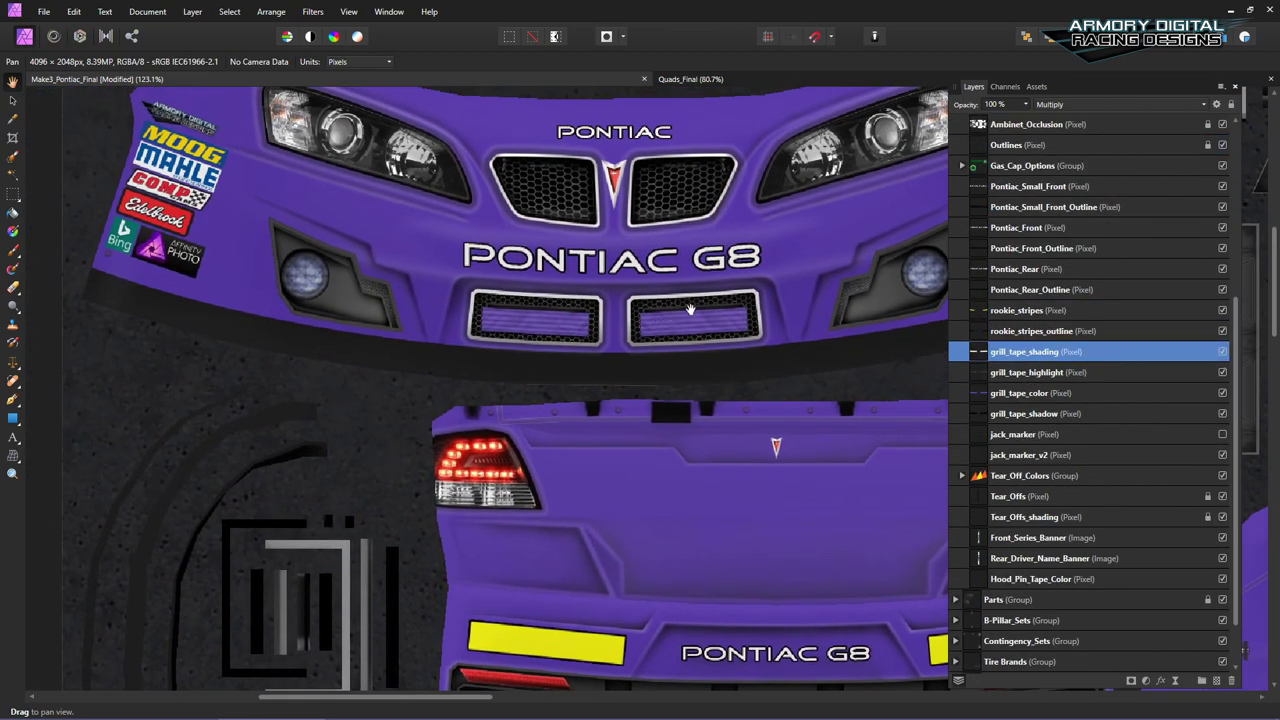
click(1030, 378)
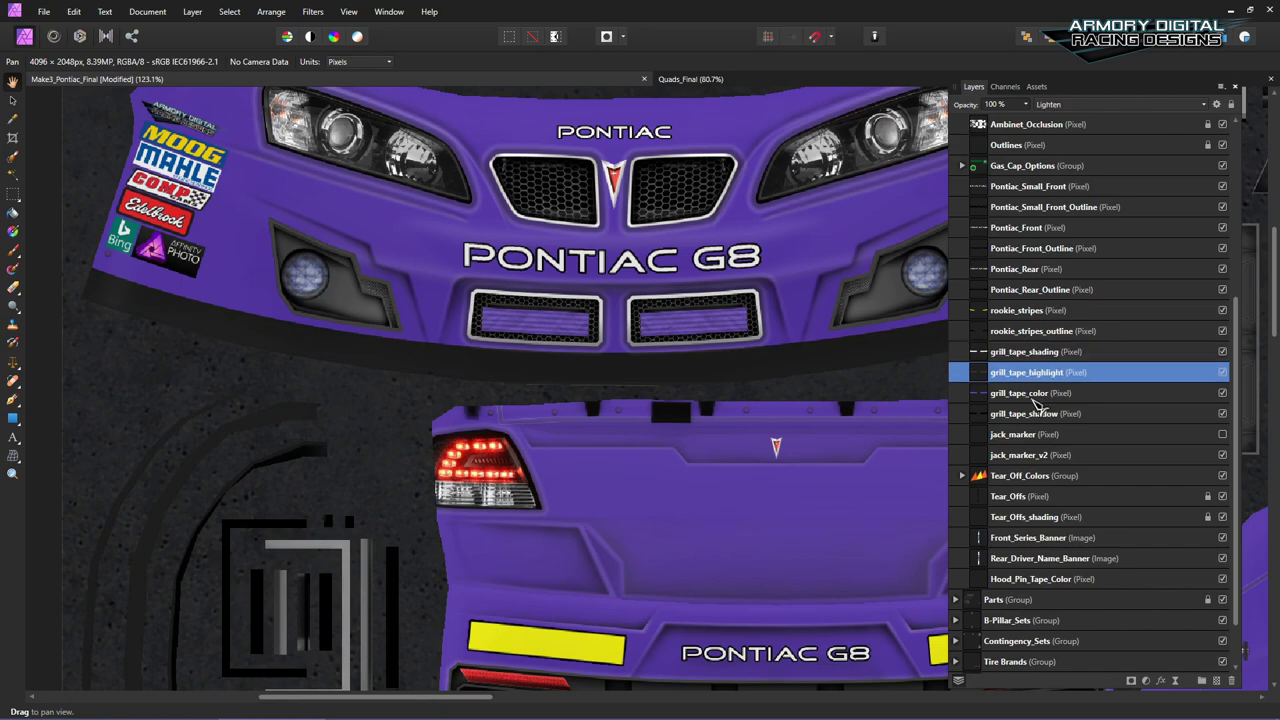
click(1038, 395)
click(1046, 413)
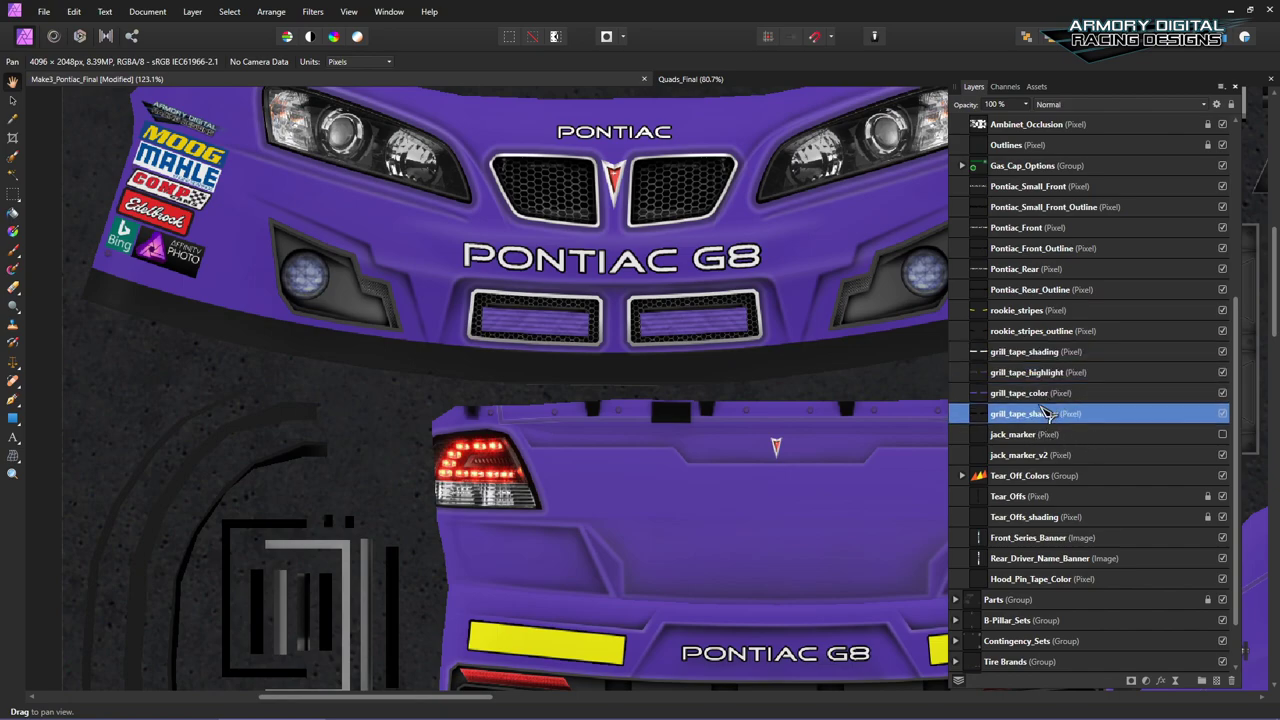
click(1044, 395)
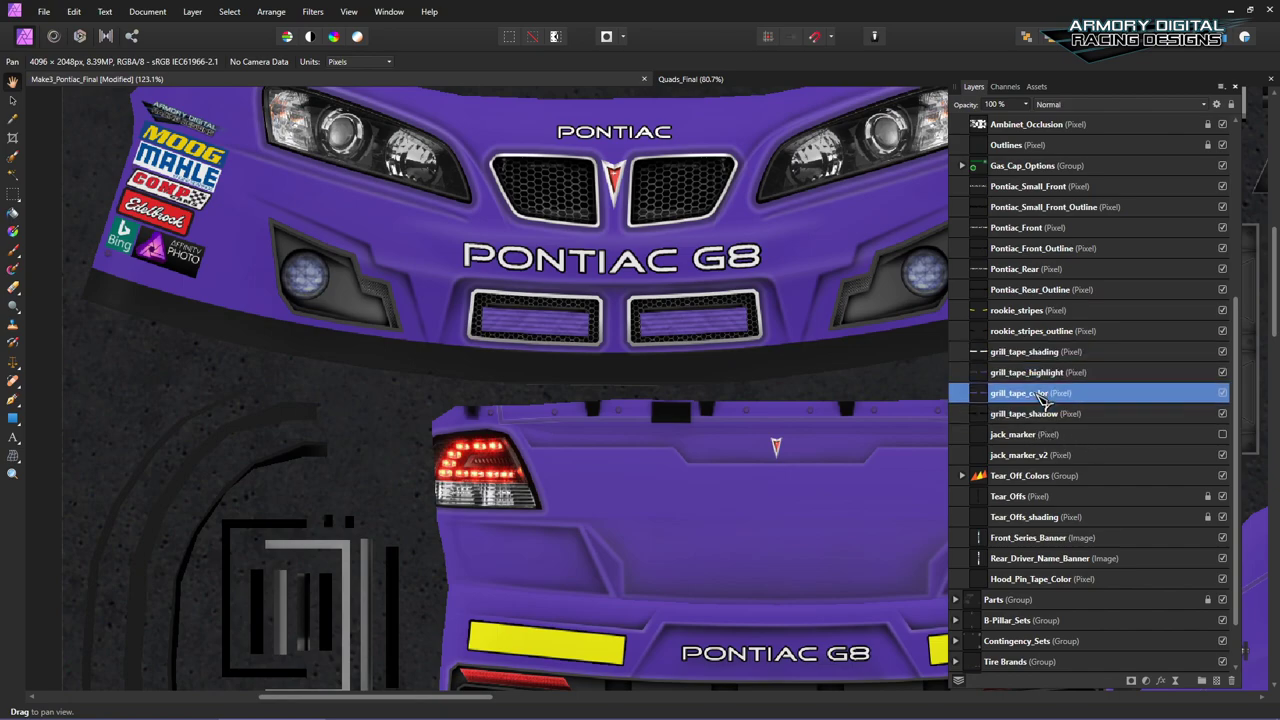
Step: Give grill_tape_color a green Color Overlay using the HSL picker
click(1175, 681)
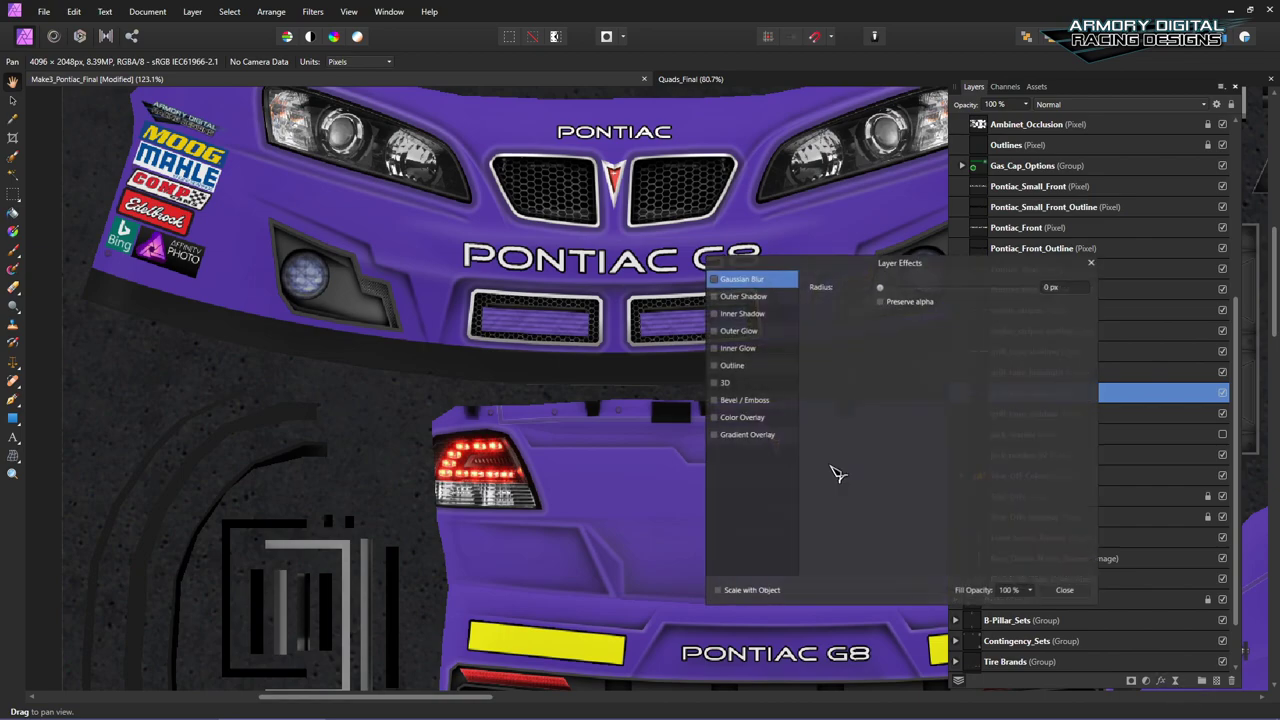
click(750, 417)
click(910, 318)
click(902, 361)
mouse_move(893, 385)
mouse_down()
mouse_move(886, 417)
mouse_move(848, 365)
mouse_move(914, 388)
mouse_move(868, 368)
mouse_move(940, 368)
mouse_move(868, 368)
mouse_move(846, 390)
mouse_move(876, 390)
mouse_up()
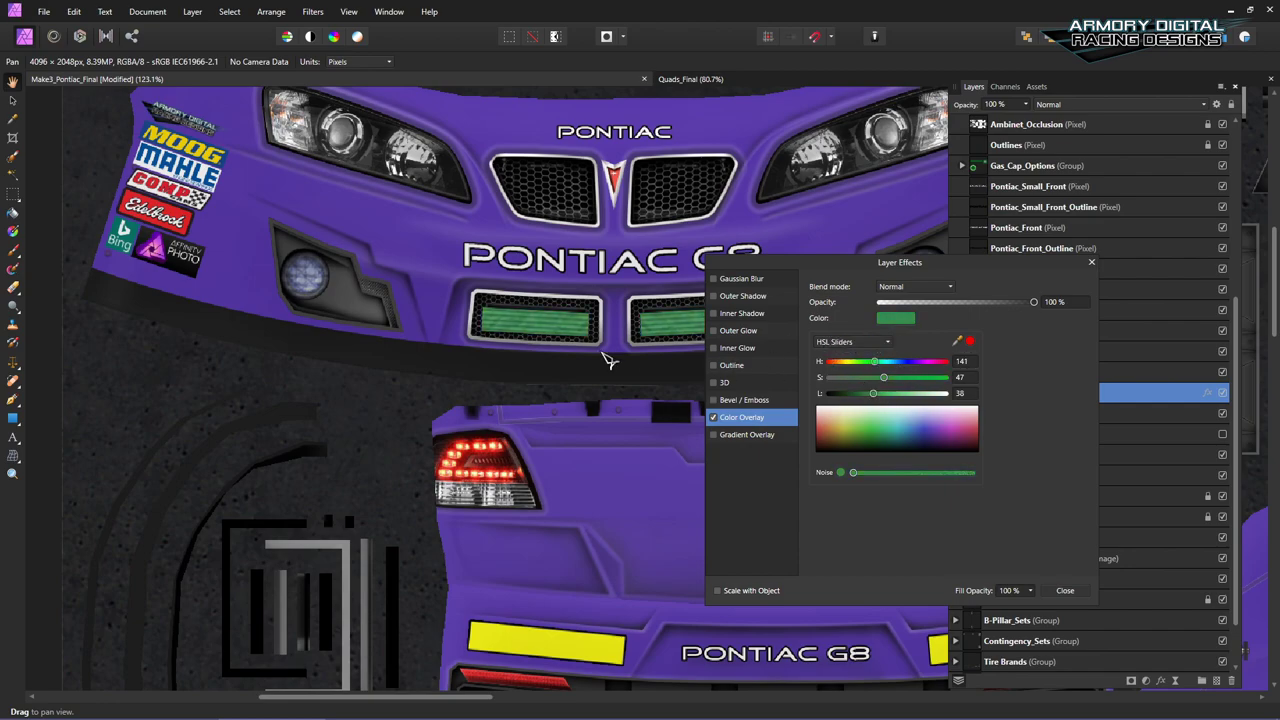
Step: Turn off the Color Overlay so the tape stays purple, and close Layer Effects
scroll(609, 362, up, 4)
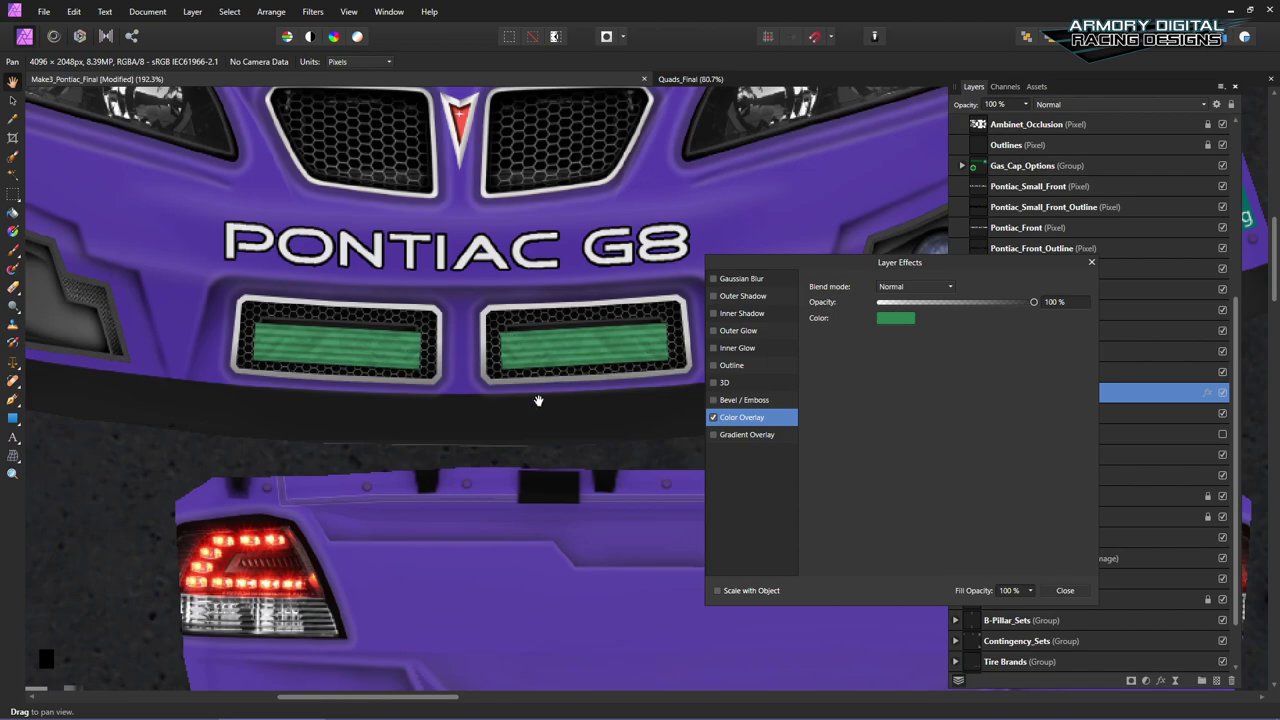
scroll(538, 401, down, 4)
scroll(539, 328, up, 3)
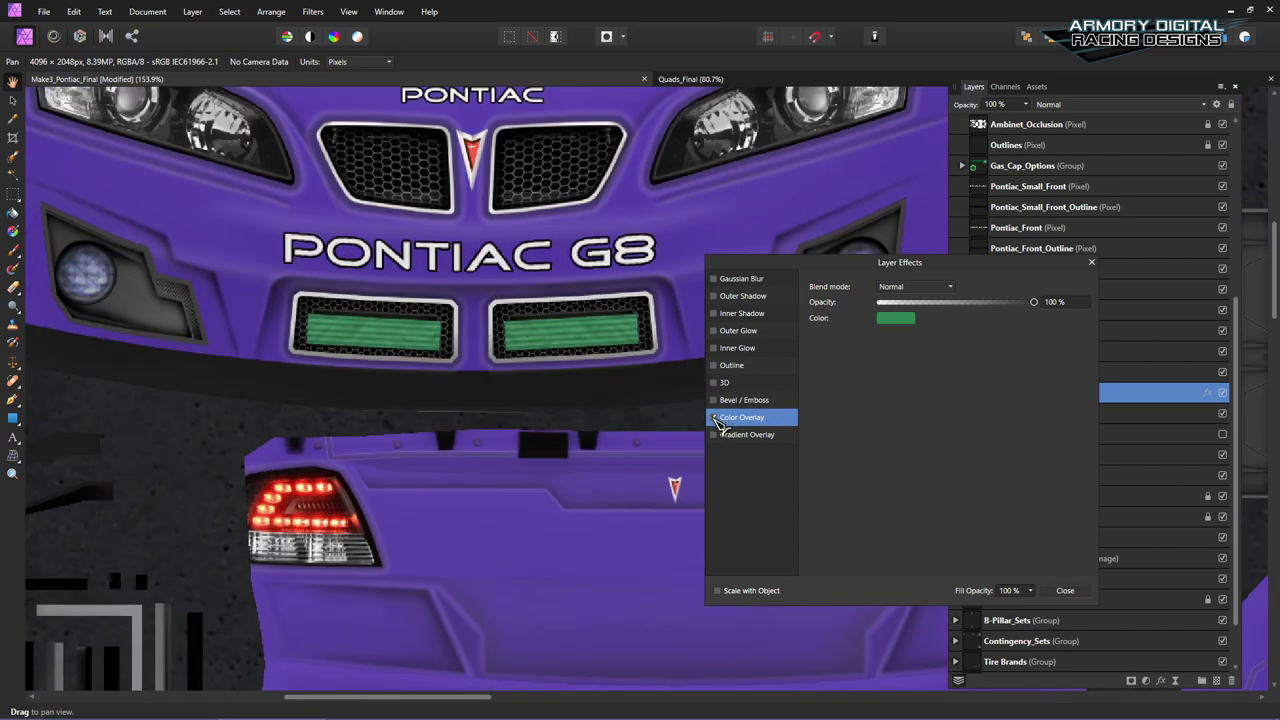
click(714, 418)
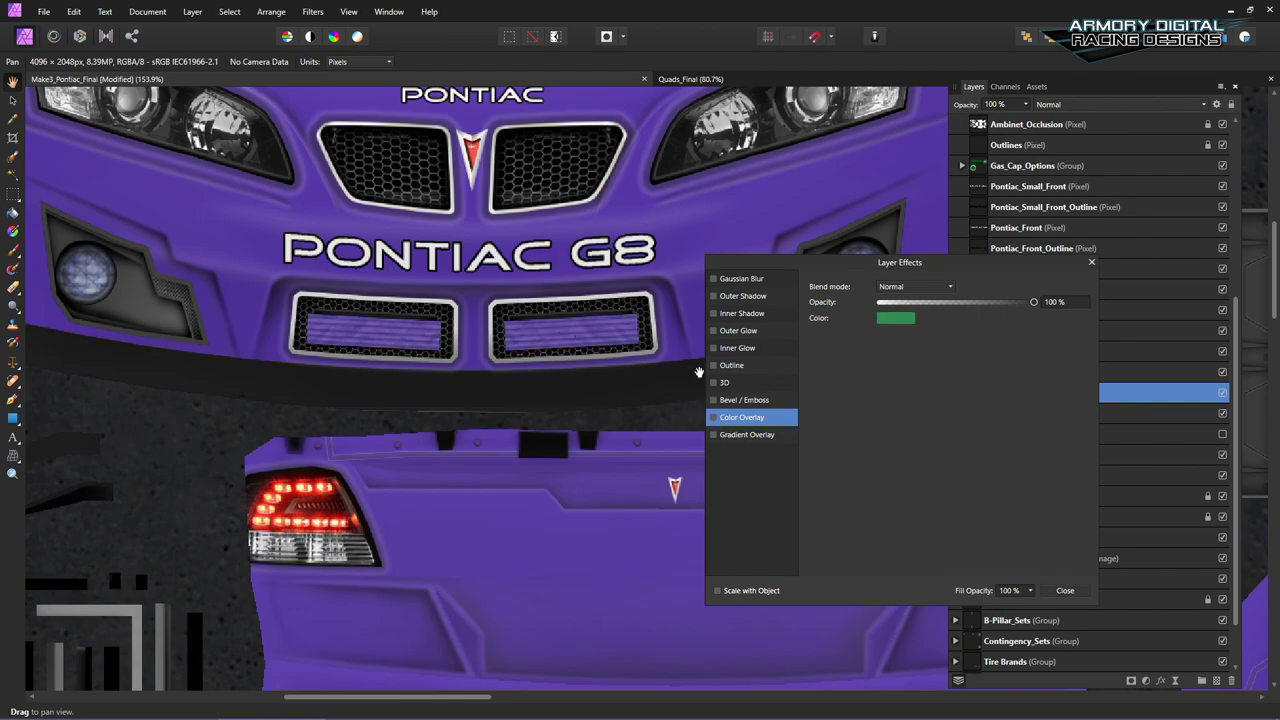
click(1091, 262)
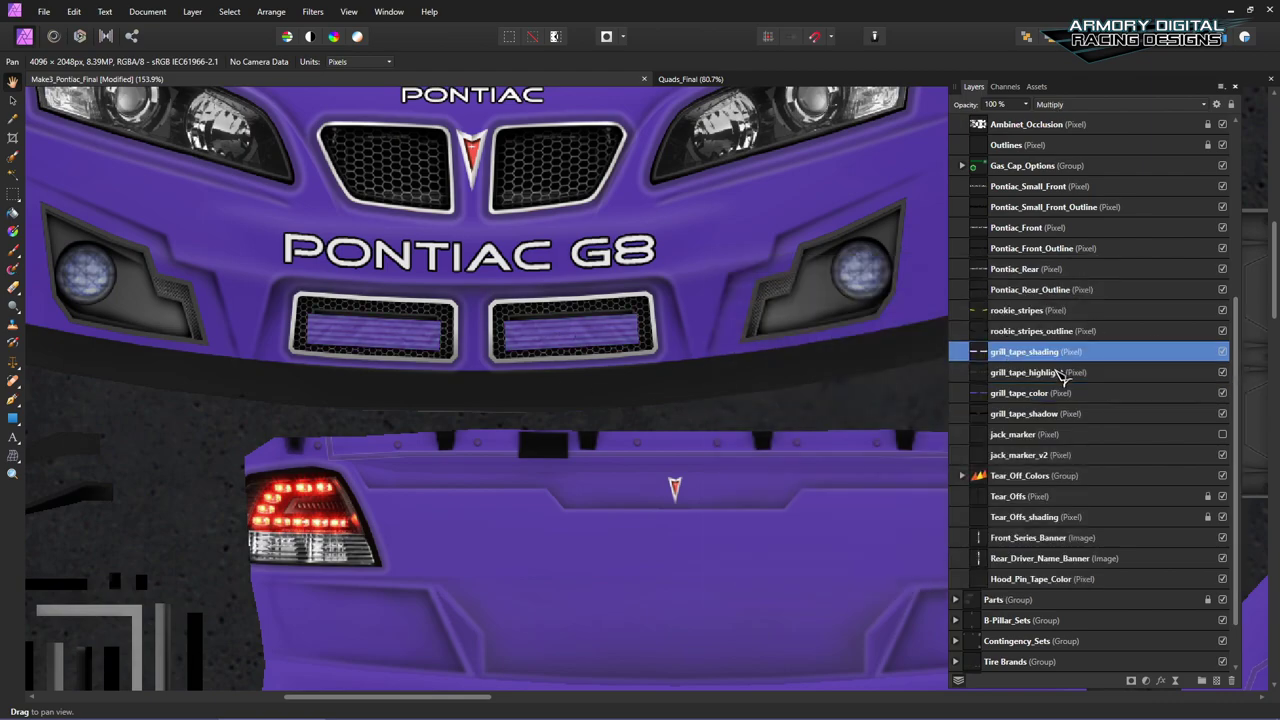
Step: Pan to the lower body edge and toggle jack_marker several times, leaving it visible
click(1085, 416)
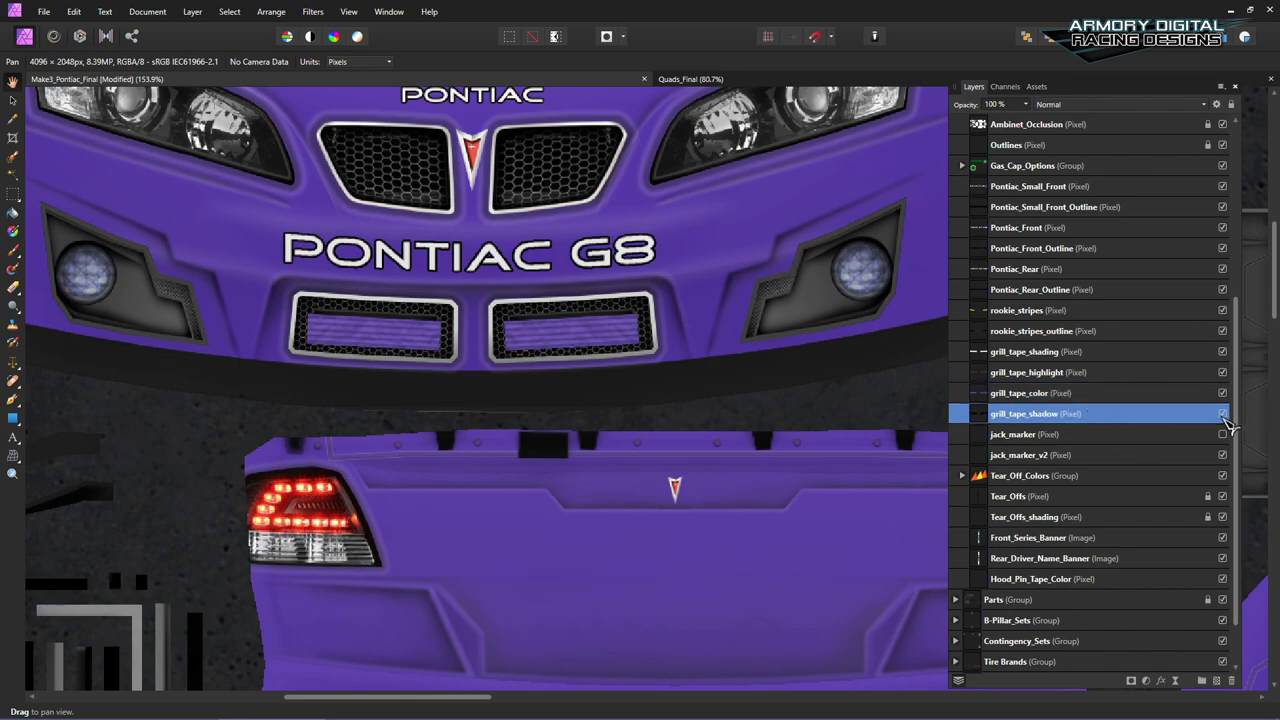
scroll(605, 310, up, 5)
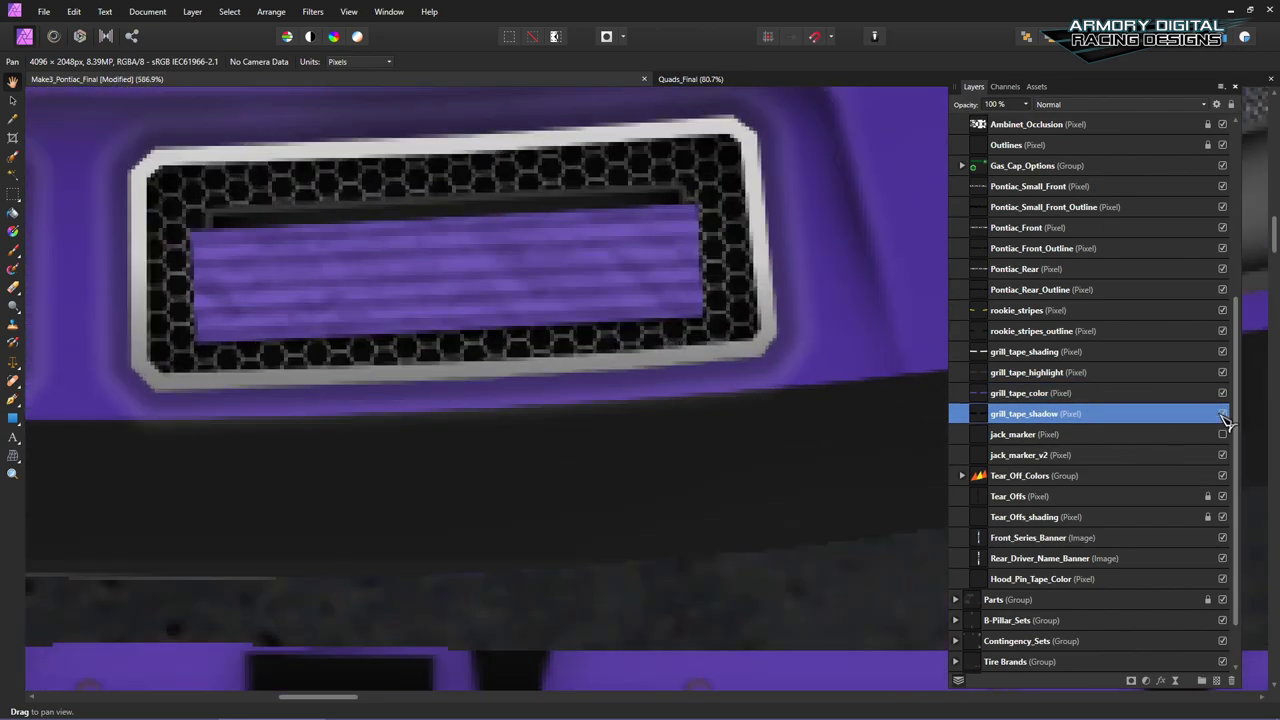
scroll(608, 342, down, 5)
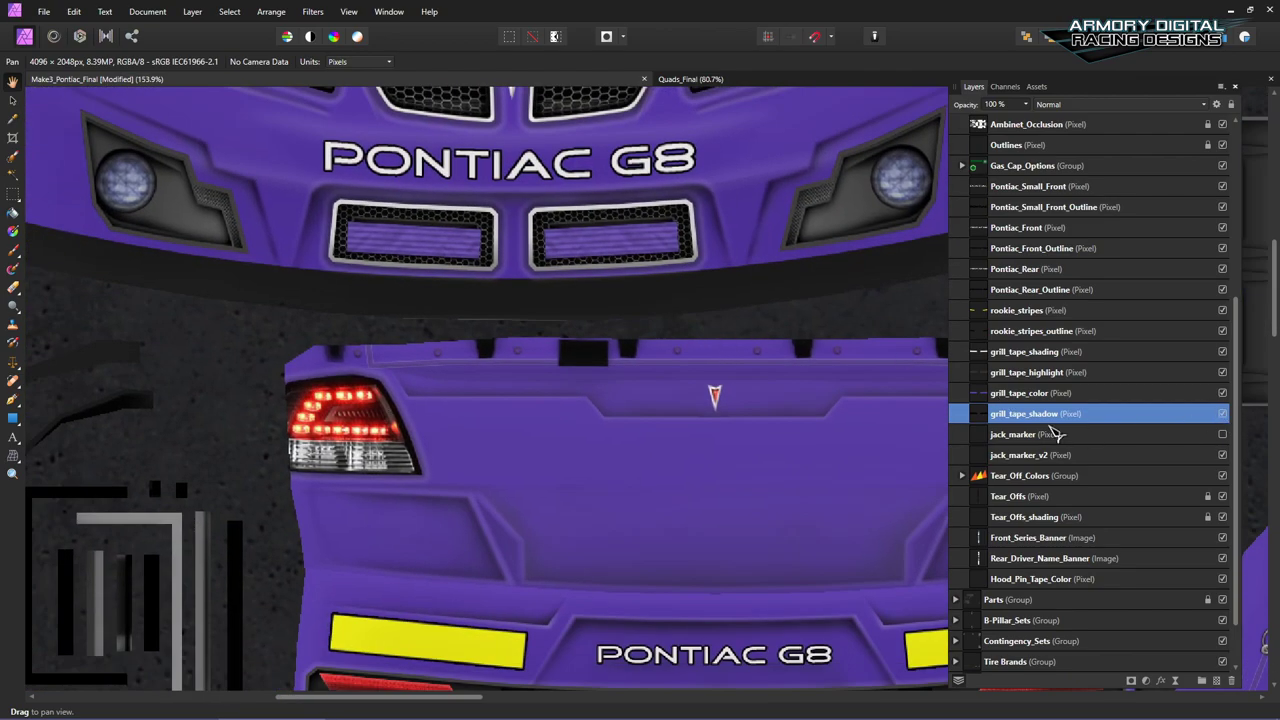
drag(757, 437, 777, 265)
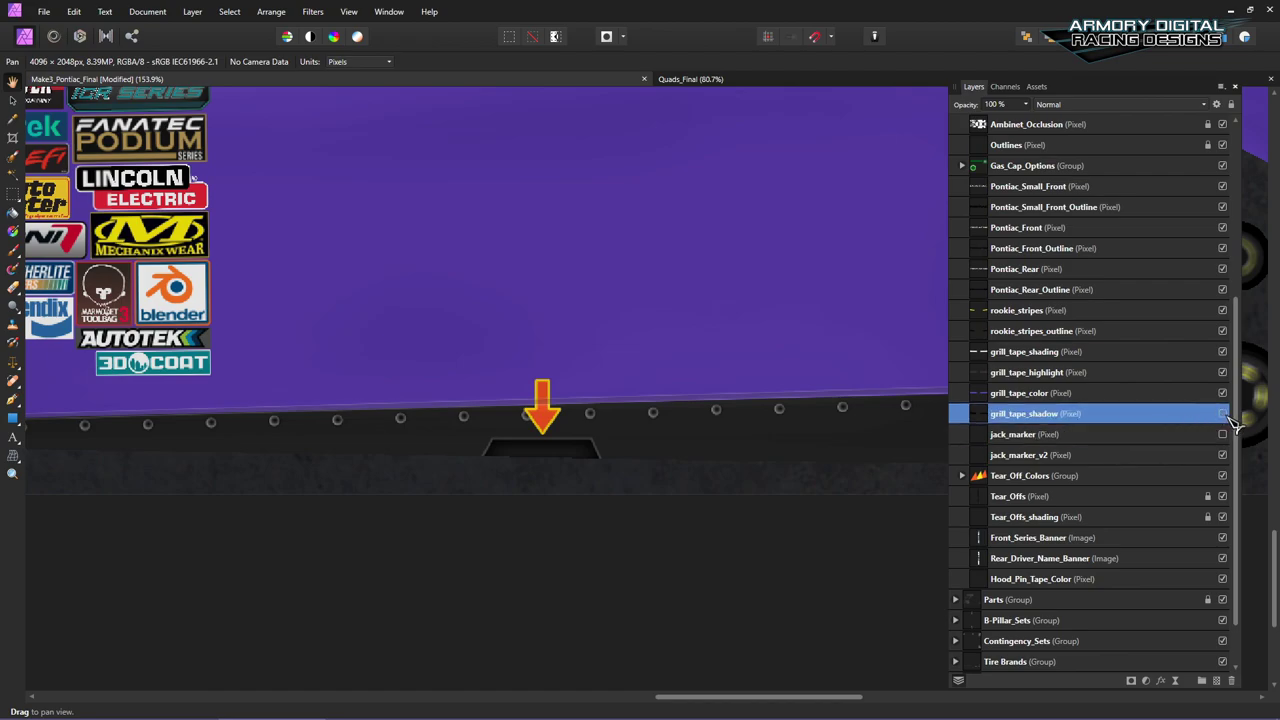
click(1224, 435)
click(1224, 435)
click(1224, 435)
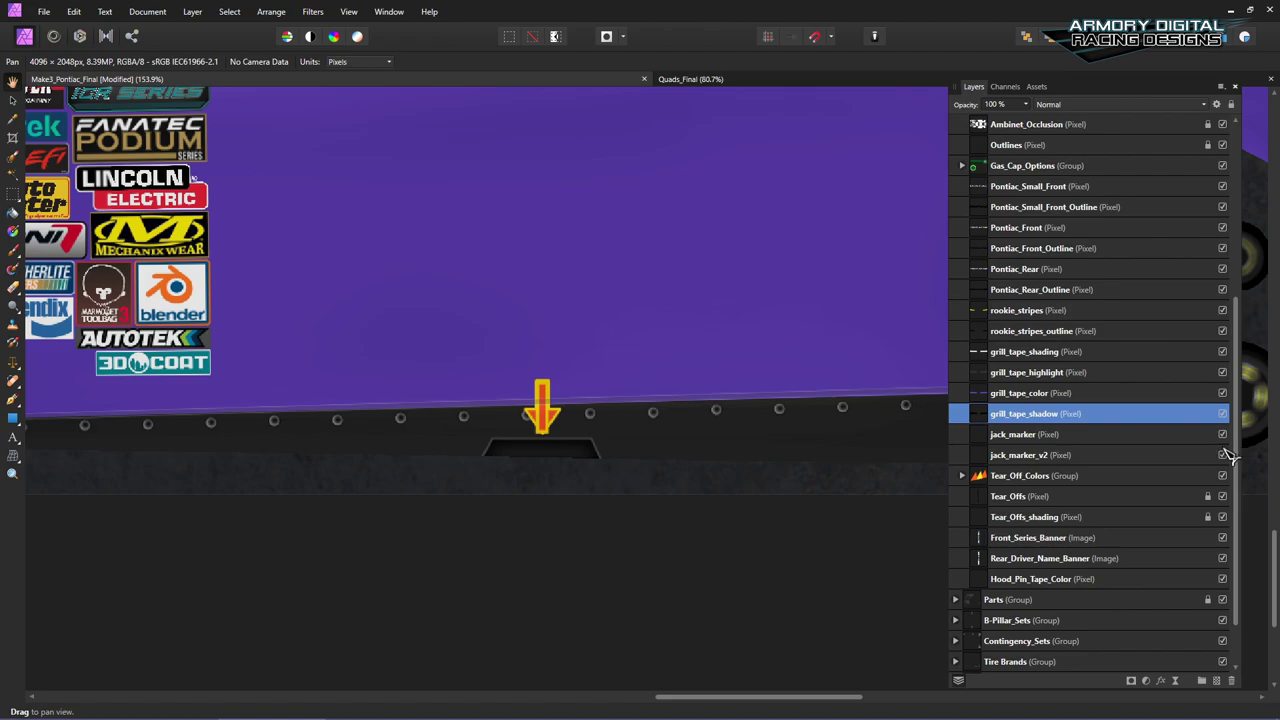
click(1224, 435)
click(1224, 435)
Step: Hide the orange jack_marker_v2 arrow, keeping the yellow-and-red jack_marker bar shown
click(1223, 435)
click(1223, 455)
drag(650, 427, 739, 413)
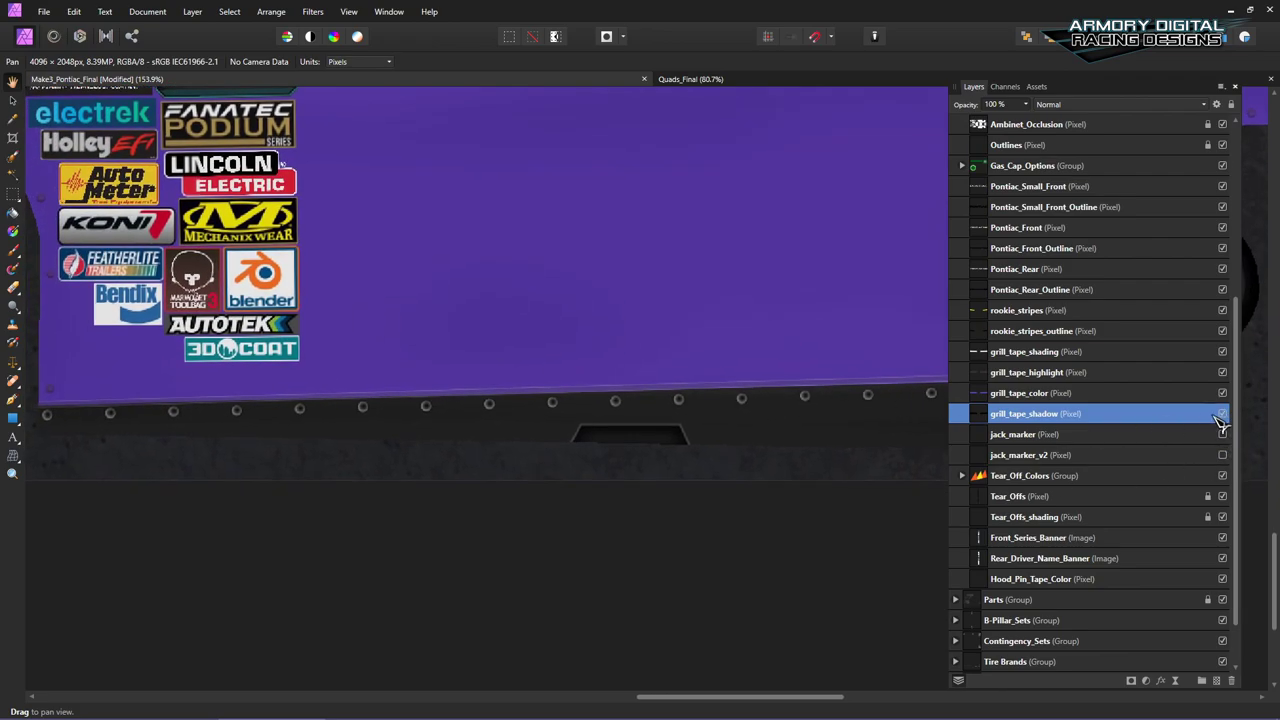
click(1223, 455)
click(1223, 455)
click(1223, 434)
scroll(634, 408, up, 5)
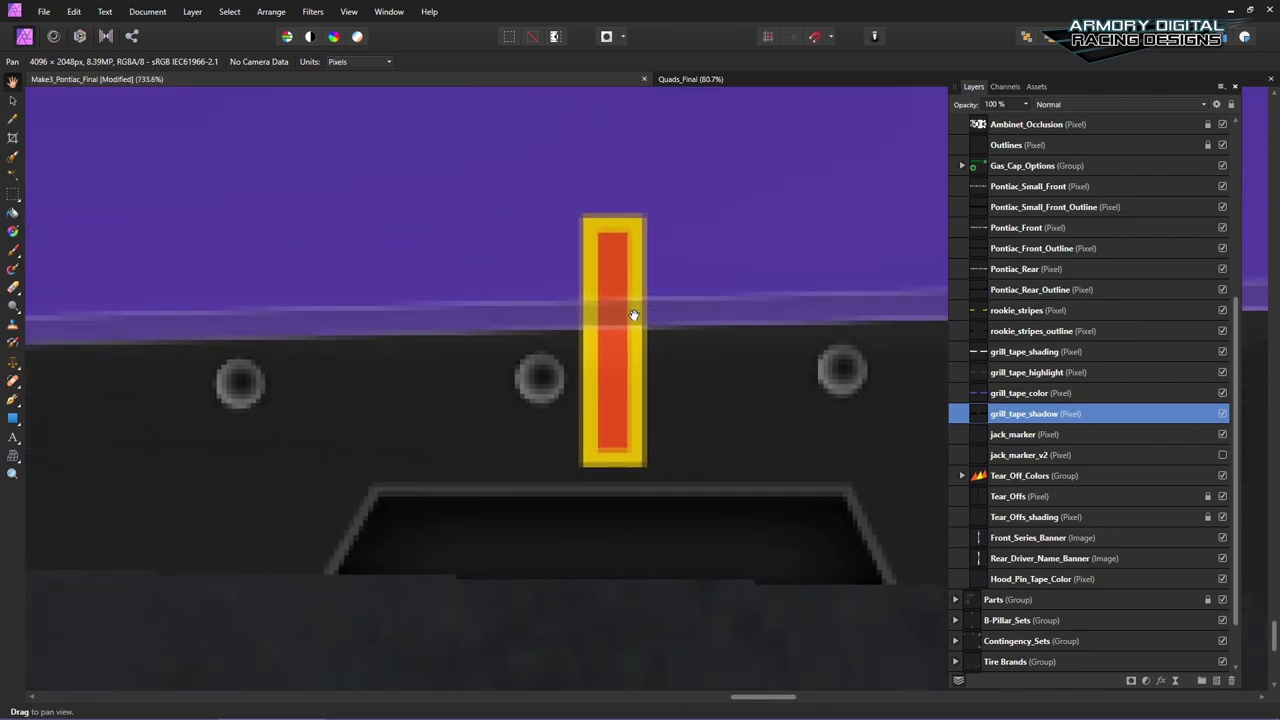
scroll(720, 340, down, 3)
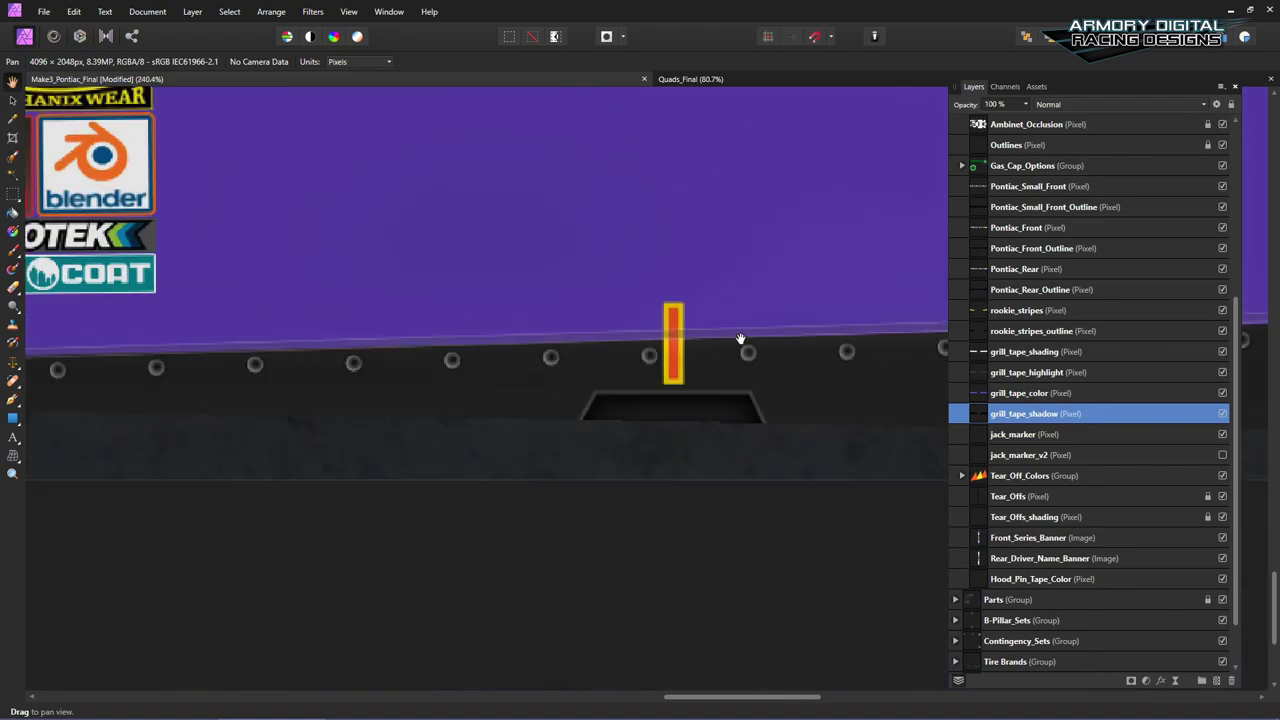